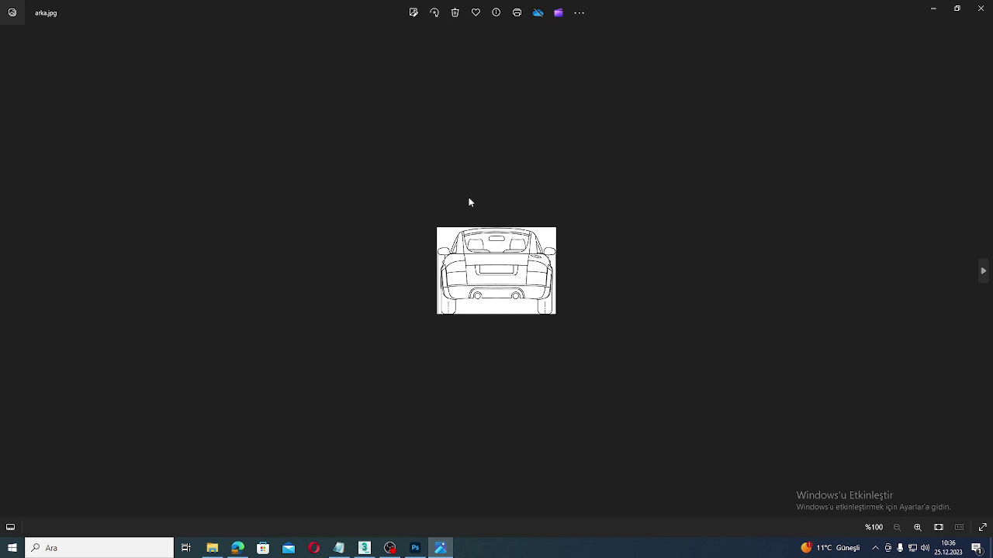
# Look through the car blueprint images from the rear view to the top view, and minimize the image viewer.
pyautogui.click(984, 273)
pyautogui.click(983, 273)
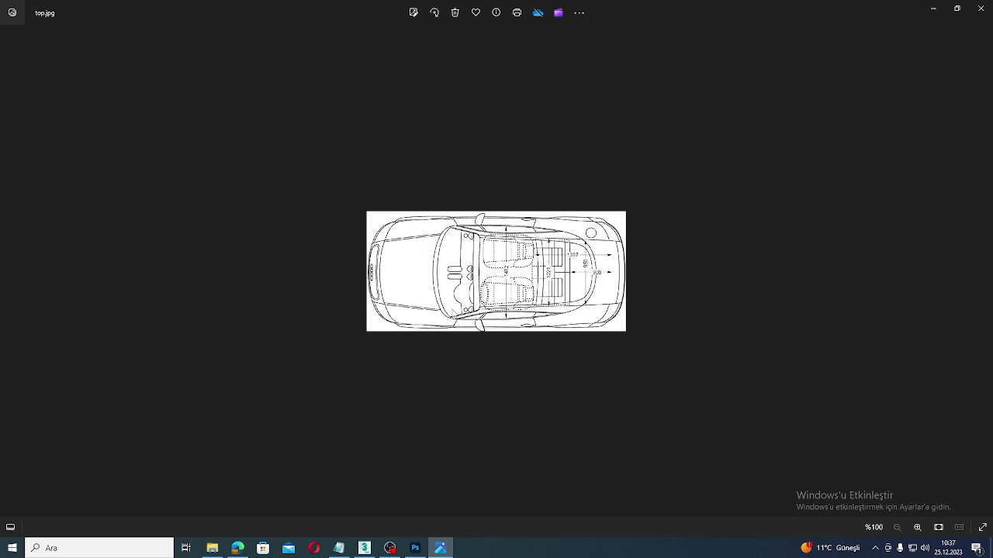
pyautogui.click(933, 10)
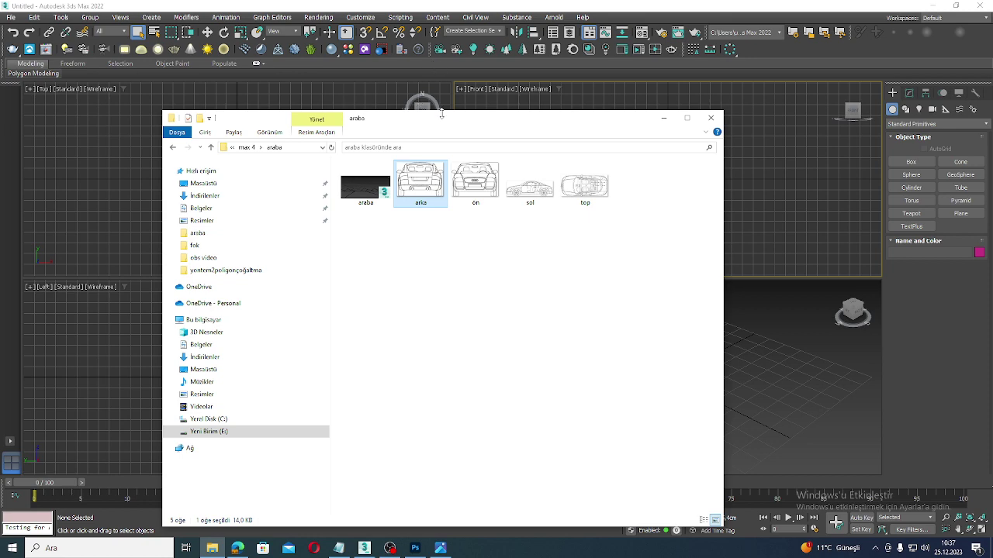
# Delete the araba 3ds Max scene file from the araba folder, keeping the blueprint images.
pyautogui.moveTo(440, 114); pyautogui.dragTo(582, 126)
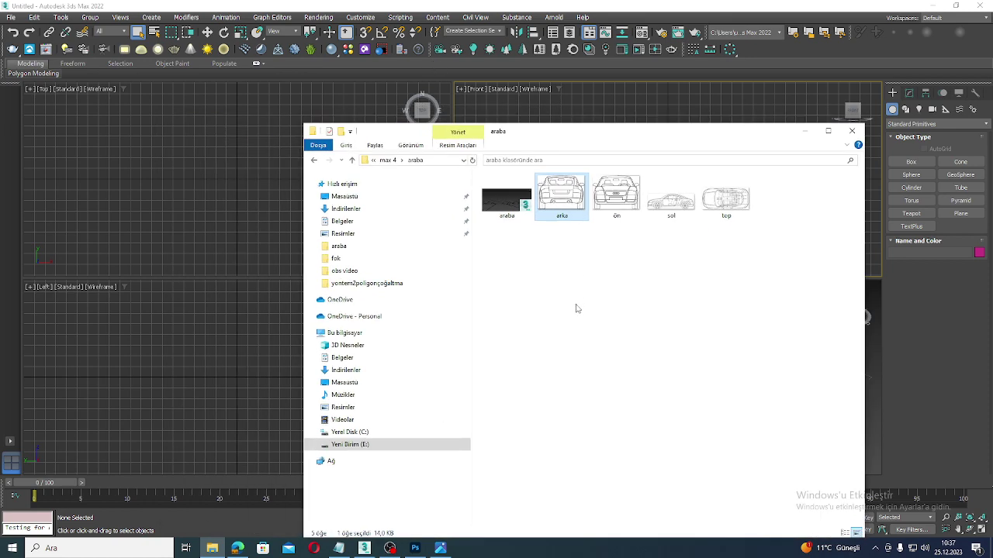
pyautogui.click(518, 203)
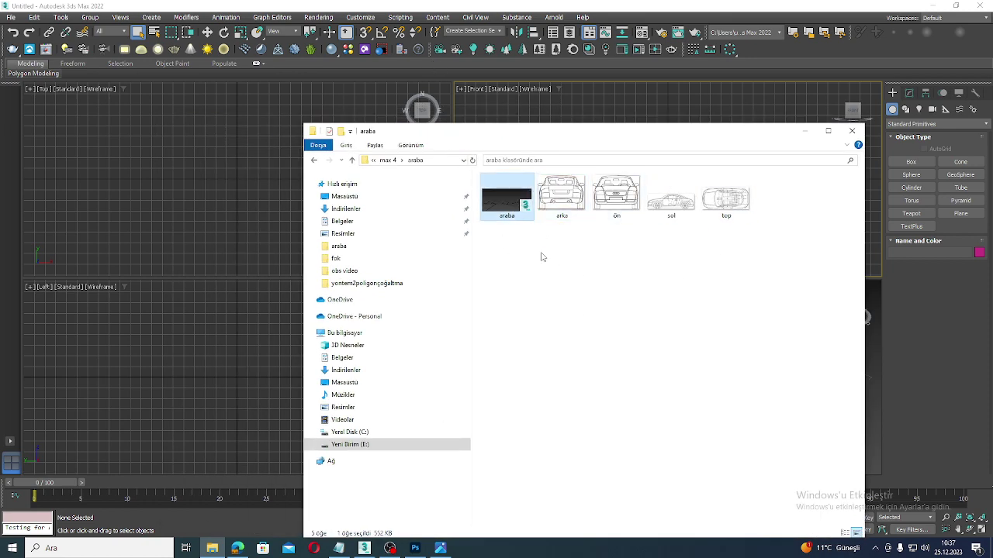
pyautogui.press('Delete')
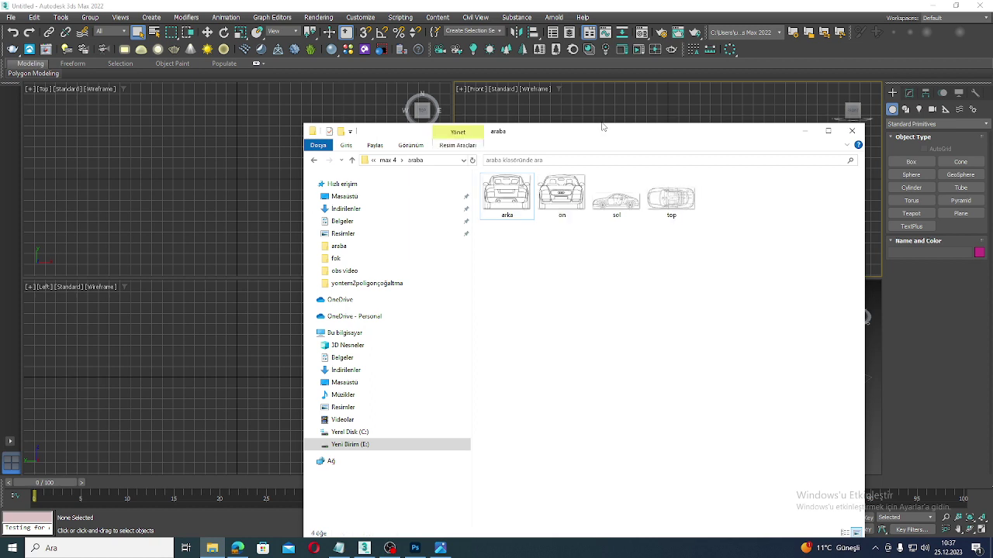
# Switch to 3ds Max and save the empty scene as araba in the max 4\araba folder.
pyautogui.click(445, 161)
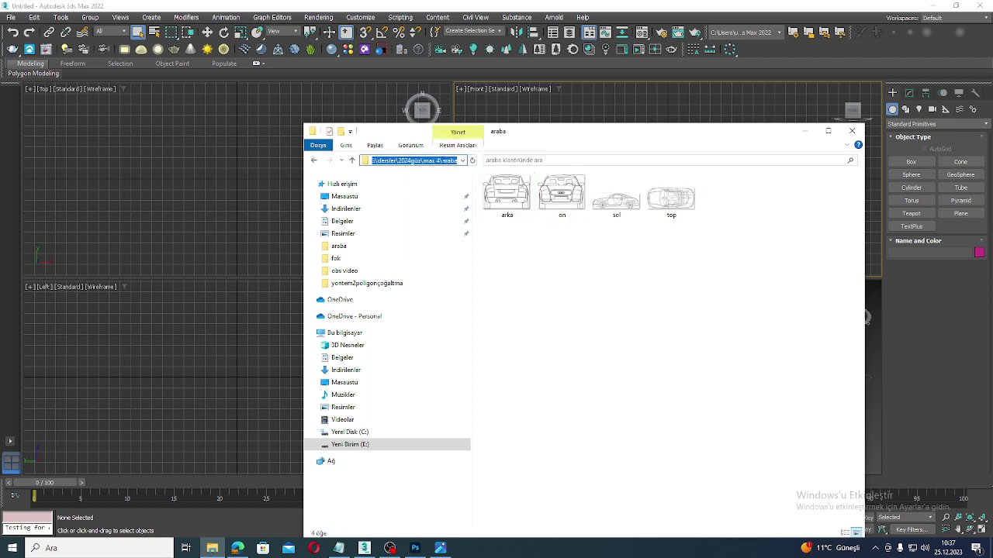
pyautogui.click(164, 315)
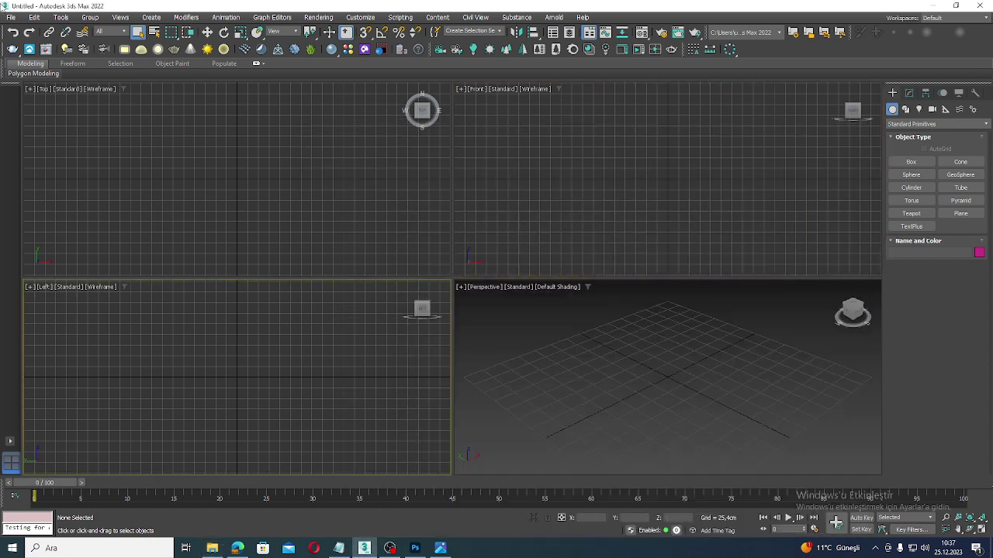
pyautogui.click(12, 18)
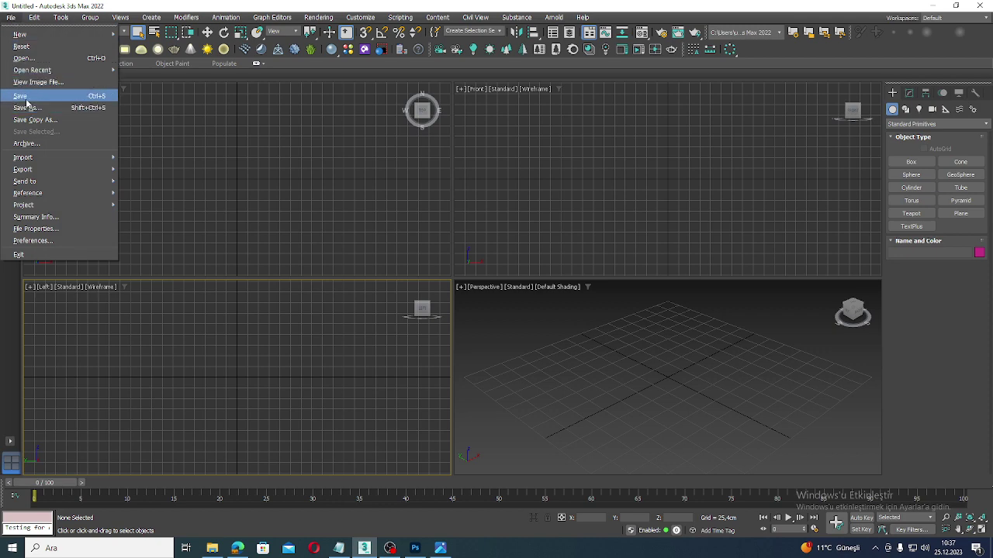
pyautogui.click(29, 109)
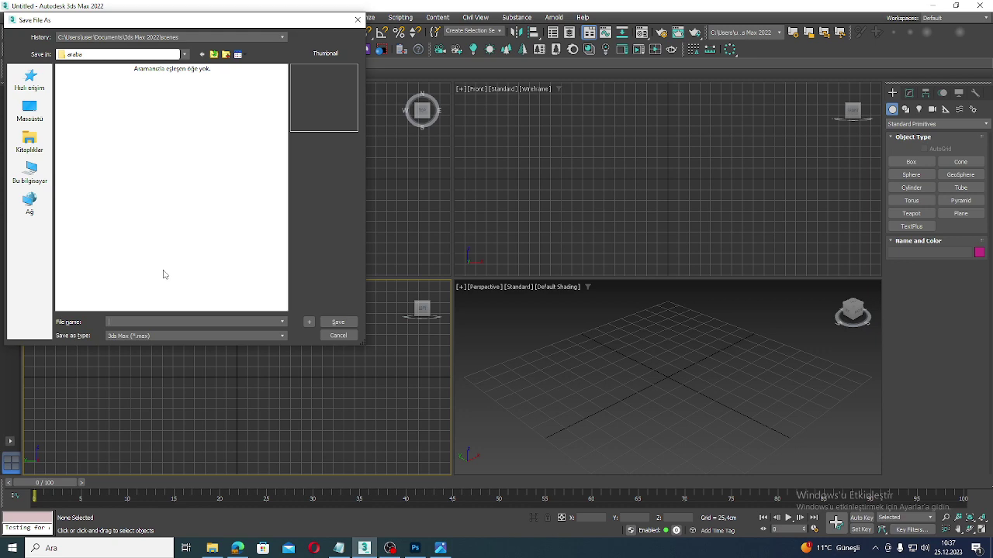
pyautogui.write('araba')
pyautogui.press('Return')
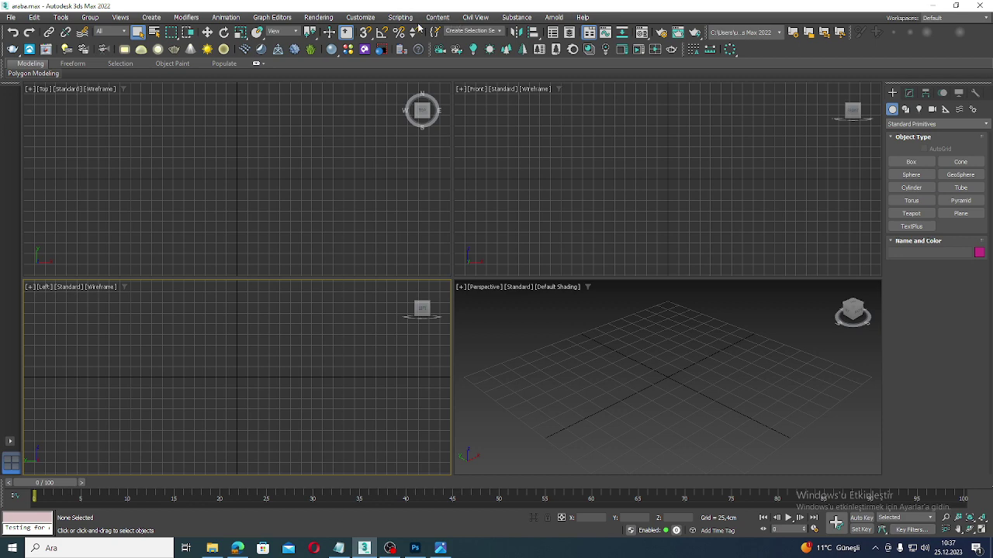
# Set the display unit scale to metric centimeters in the units setup.
pyautogui.click(360, 17)
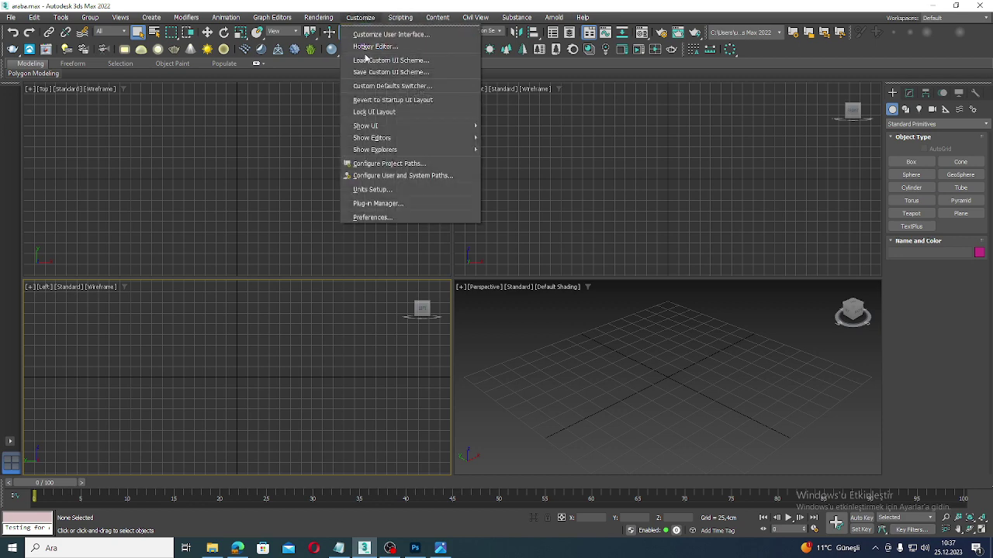
pyautogui.click(393, 189)
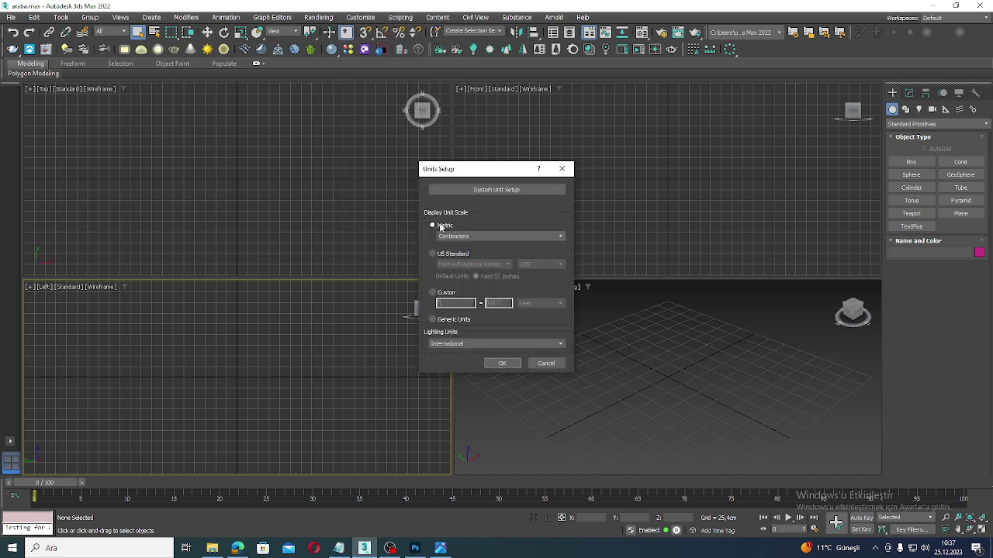
pyautogui.click(493, 236)
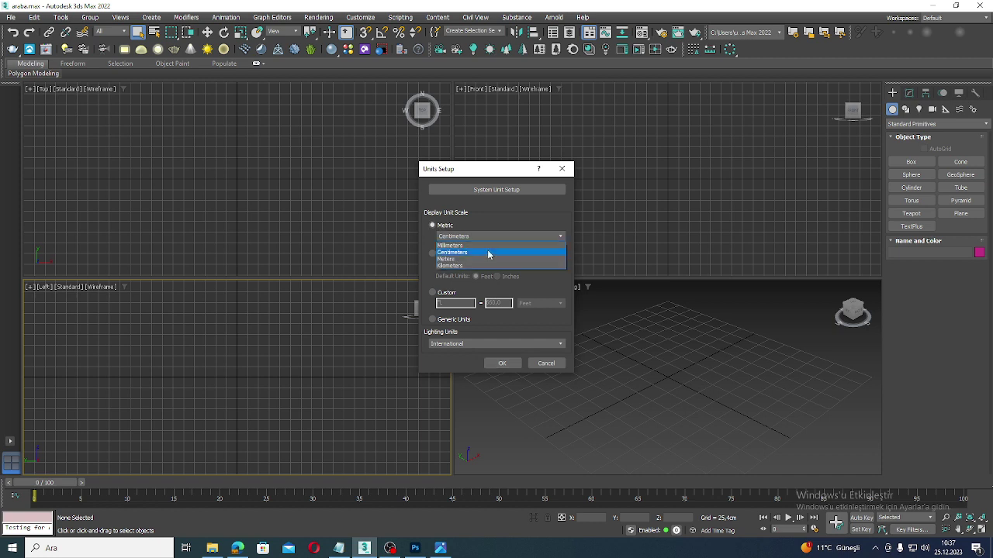
pyautogui.click(490, 253)
pyautogui.click(502, 364)
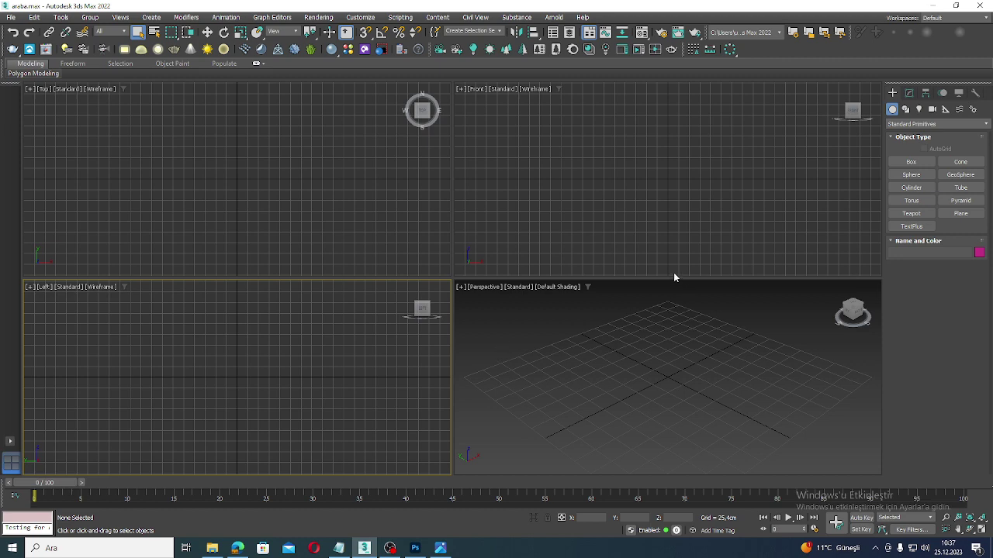
# Draw a plane about 313 cm long and 592 cm wide in the Top viewport with 1 length and 1 width segment.
pyautogui.click(960, 213)
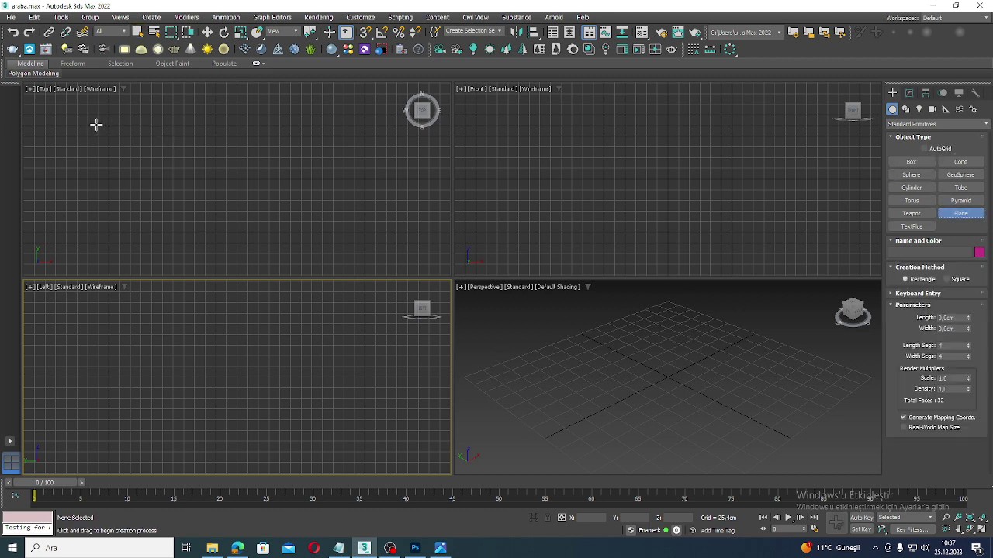
pyautogui.moveTo(99, 124); pyautogui.dragTo(349, 257)
pyautogui.click(910, 93)
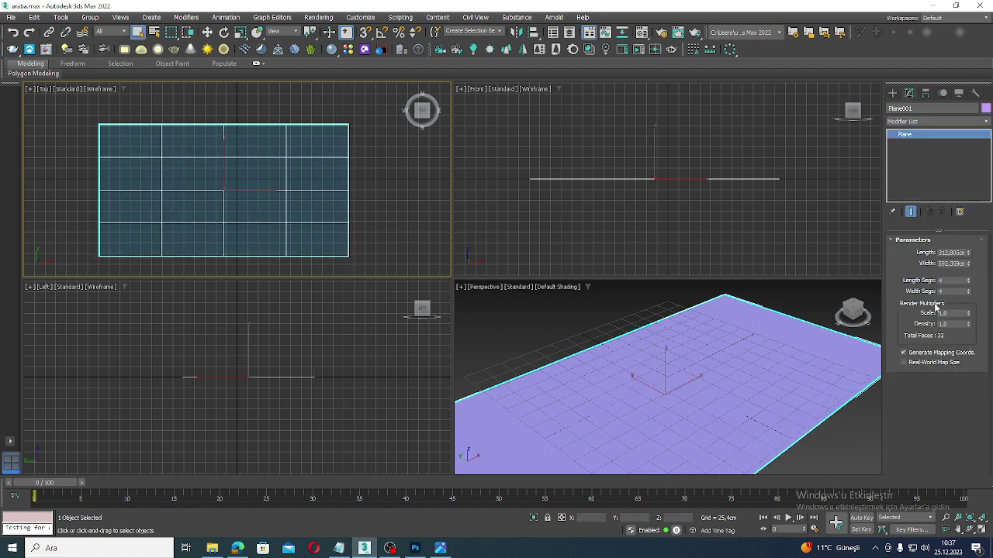
pyautogui.doubleClick(956, 280)
pyautogui.write('1')
pyautogui.press('Tab')
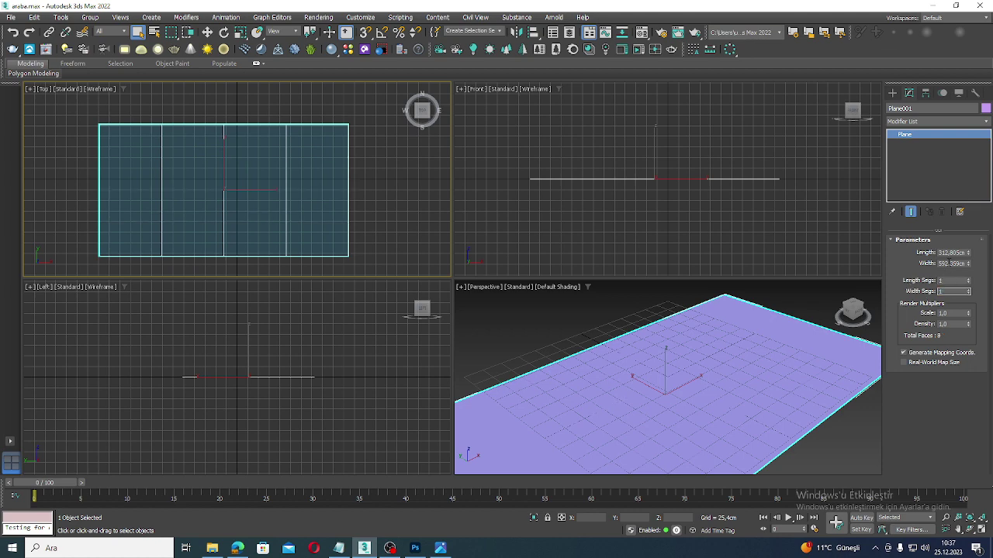
pyautogui.write('1')
# Set the plane's width to 400 cm.
pyautogui.doubleClick(952, 263)
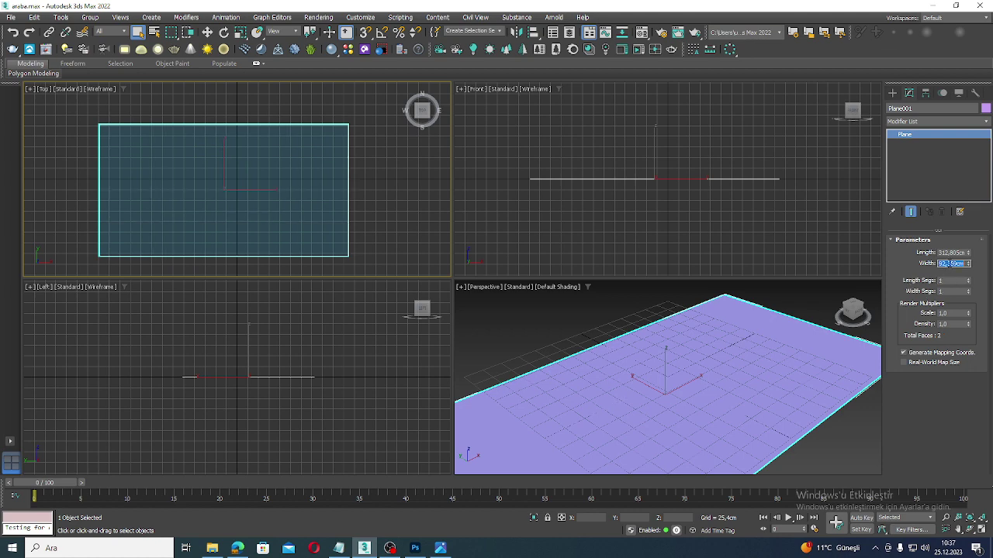
pyautogui.write('400')
pyautogui.press('Return')
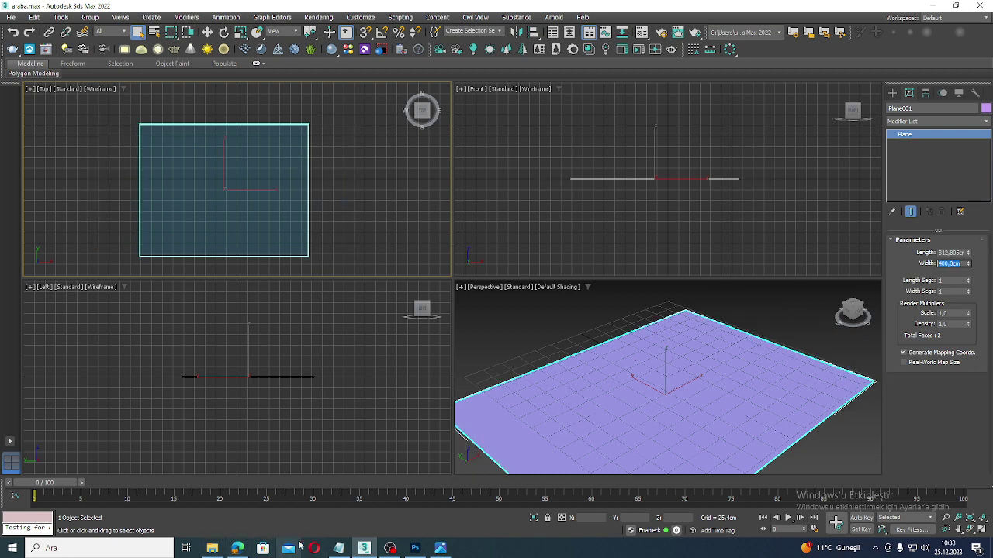
pyautogui.click(313, 549)
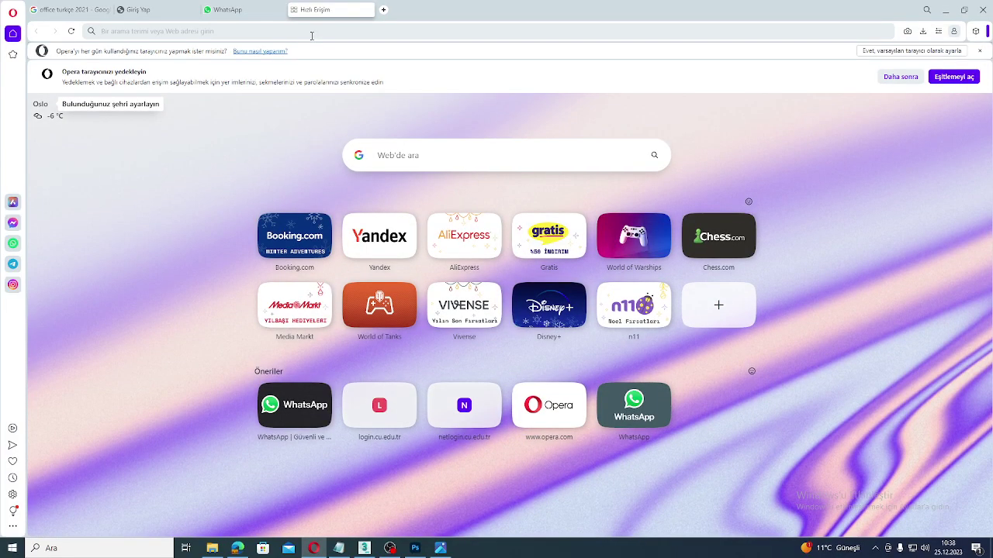
pyautogui.click(311, 35)
pyautogui.write('www.')
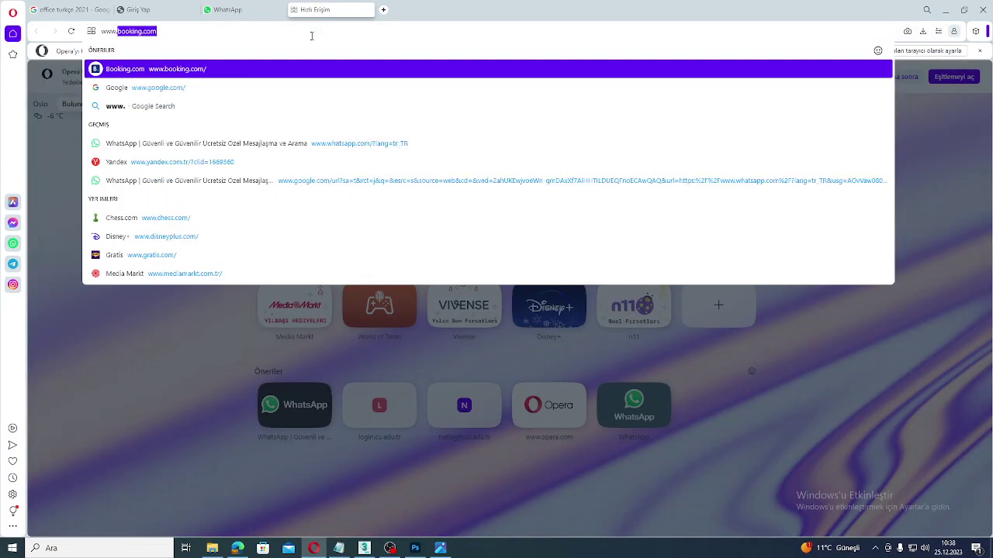
pyautogui.write('goo')
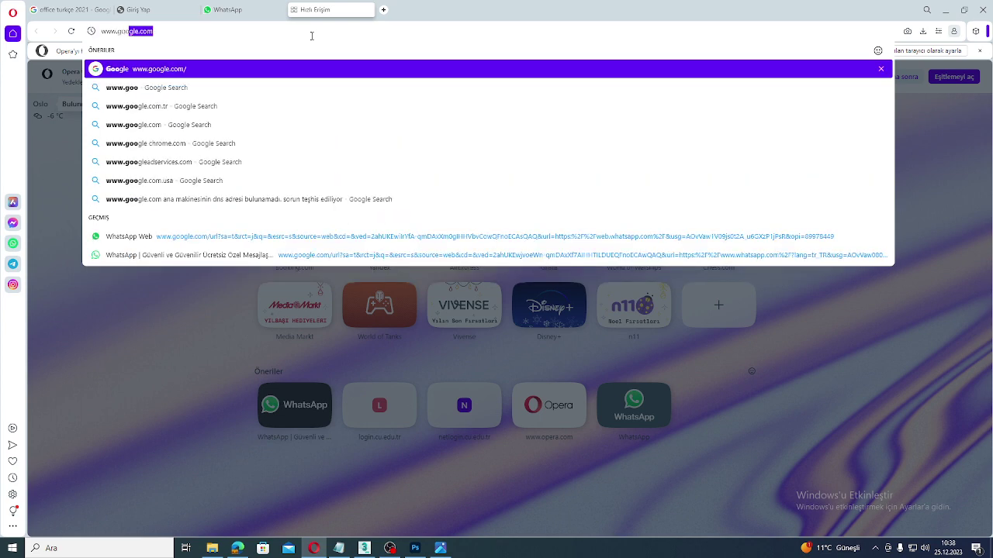
pyautogui.press('Return')
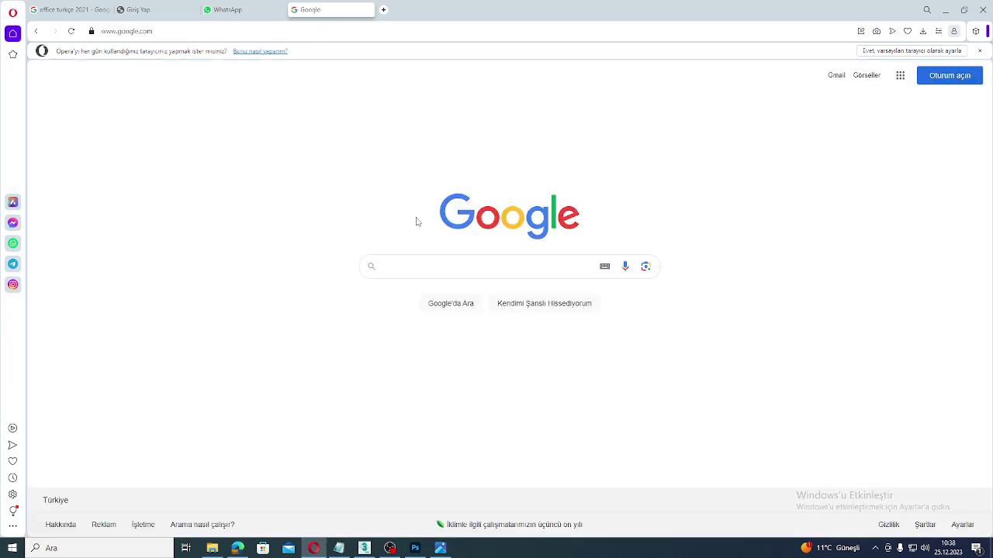
# Switch to the image viewer, review the side, front and top blueprints, and enlarge the top view to examine its dimensions.
pyautogui.click(442, 546)
pyautogui.scroll(3, 576, 281)
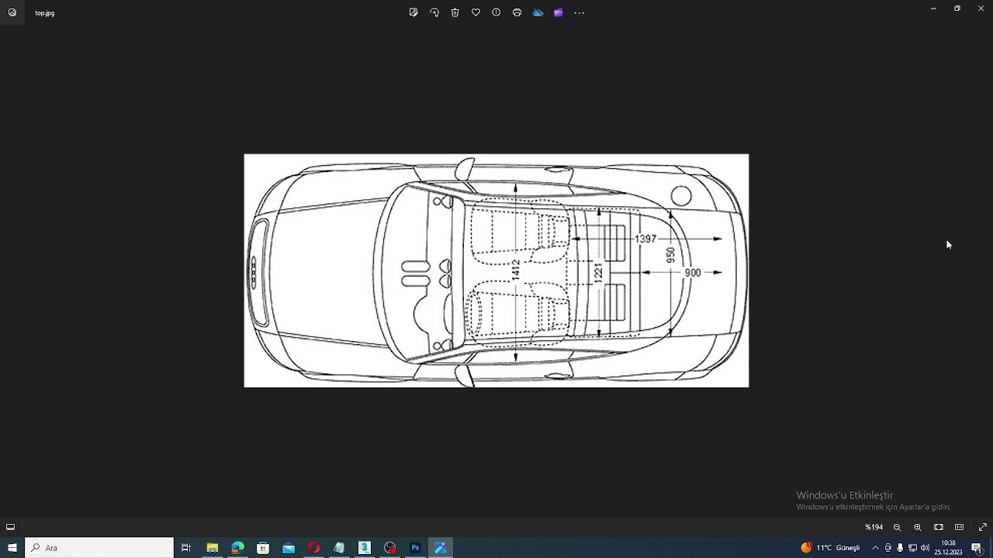
pyautogui.click(24, 290)
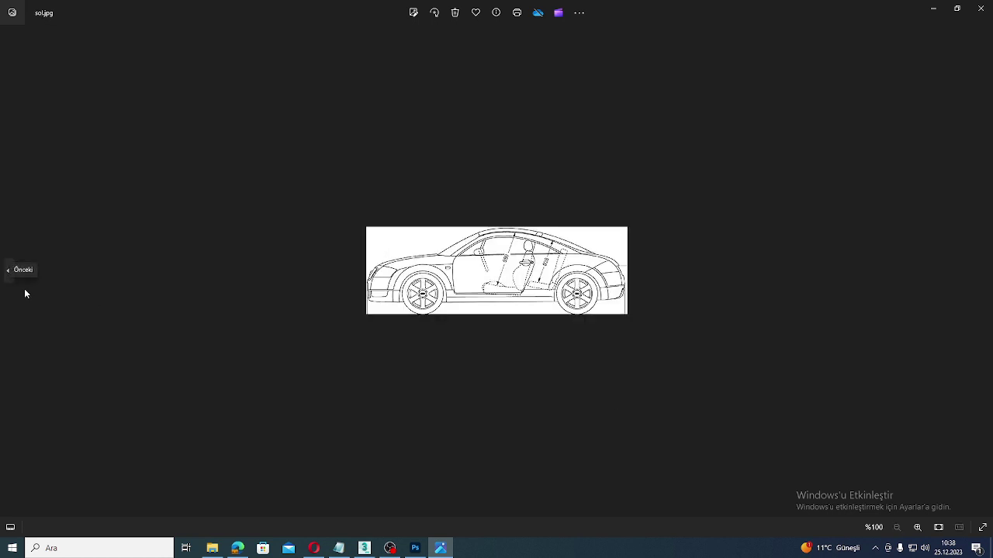
pyautogui.click(25, 293)
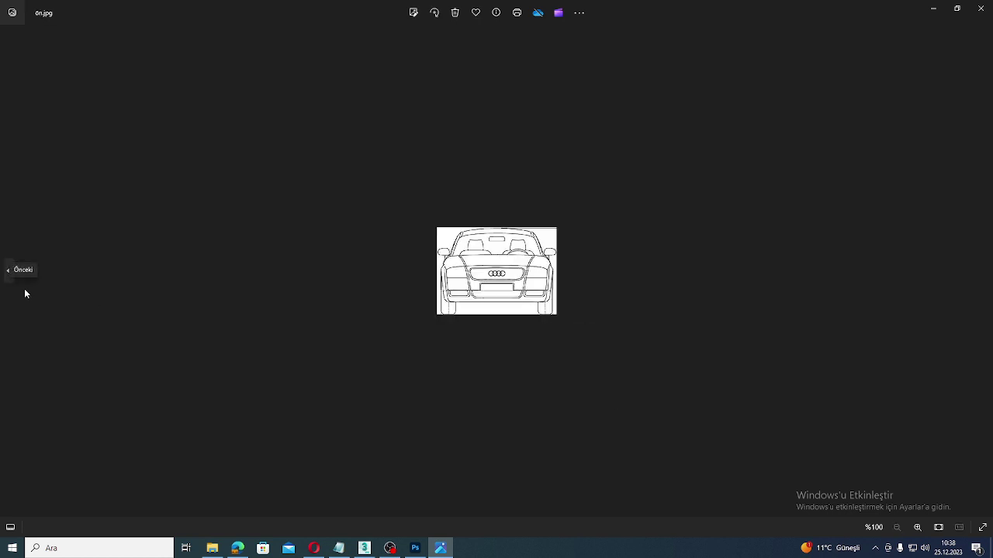
pyautogui.click(24, 294)
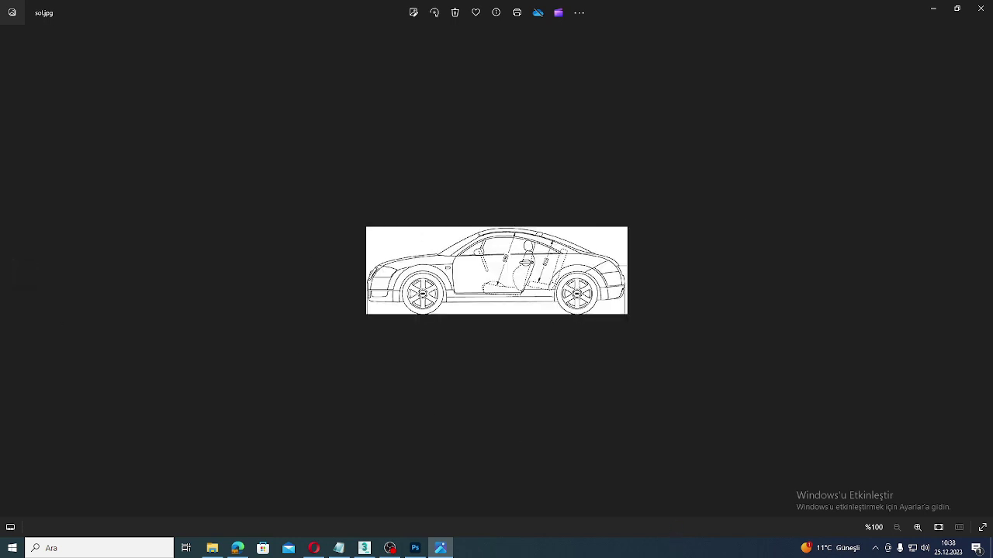
pyautogui.press('Left')
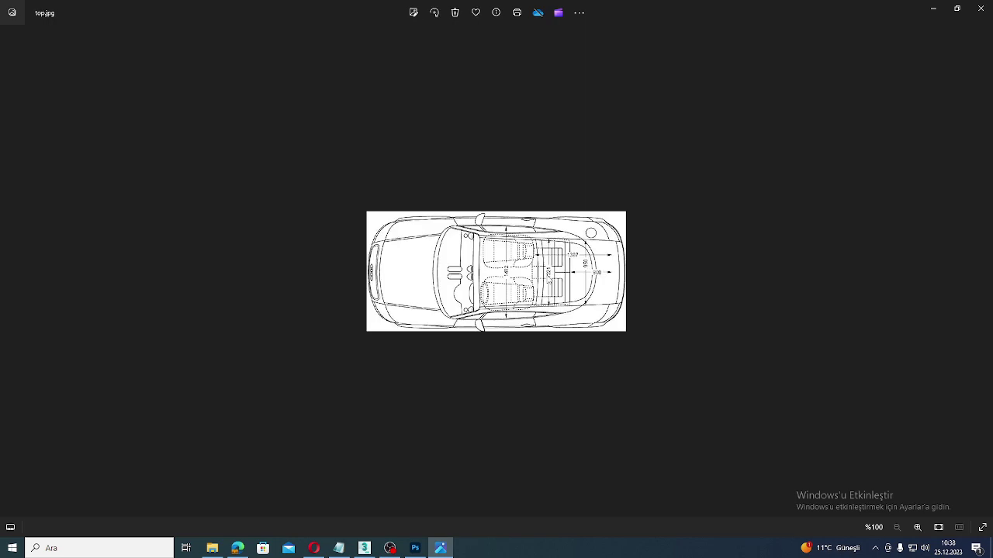
pyautogui.scroll(5, 534, 151)
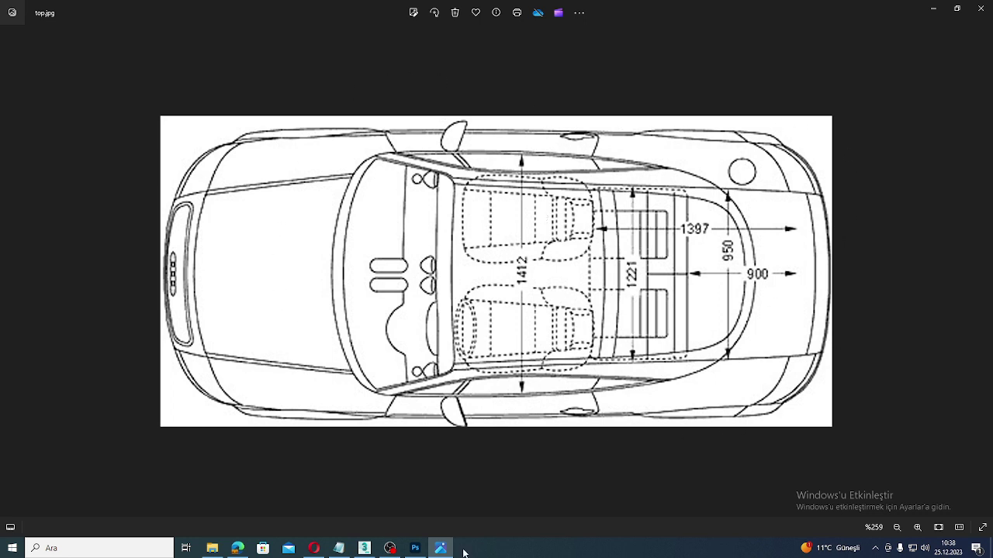
pyautogui.click(238, 549)
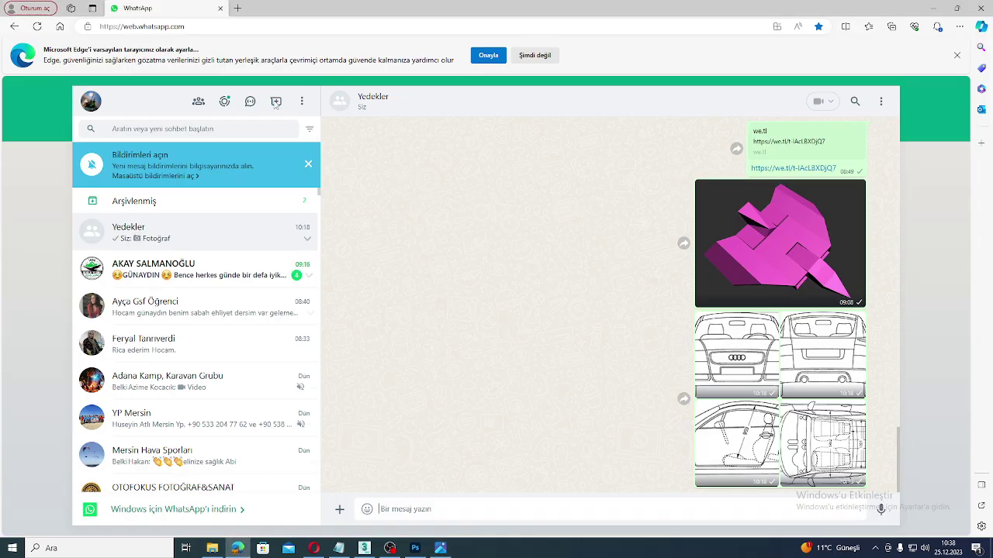
pyautogui.click(234, 9)
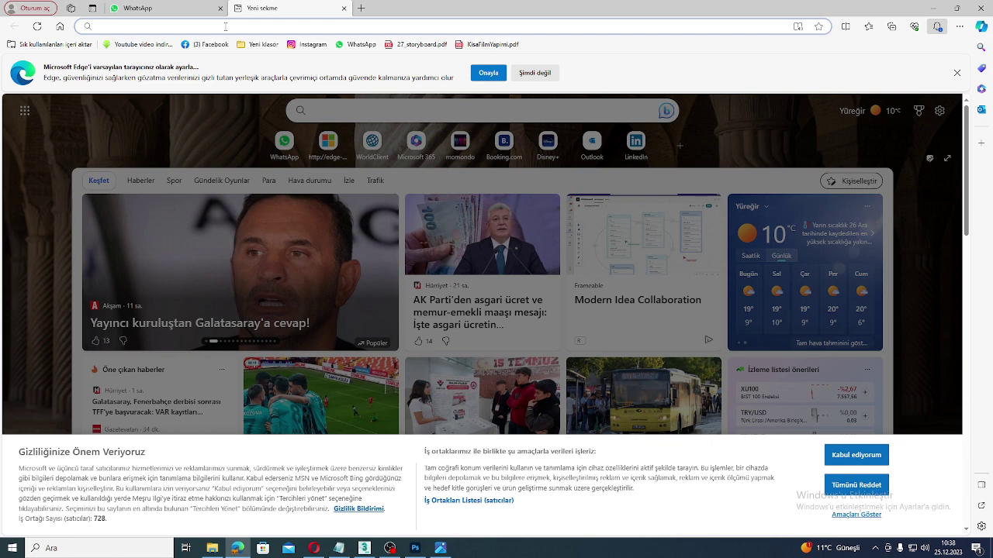
pyautogui.write('www.google.com')
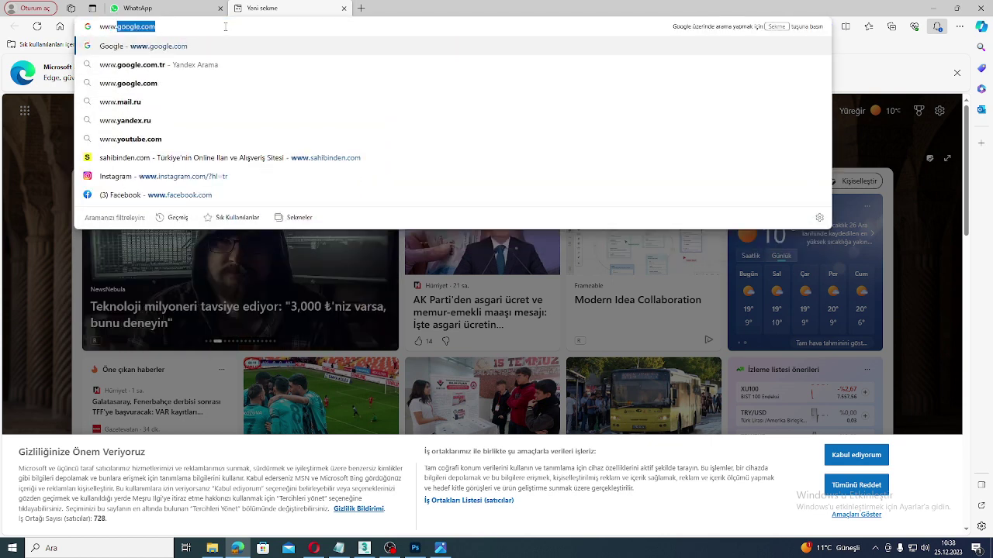
pyautogui.press('Return')
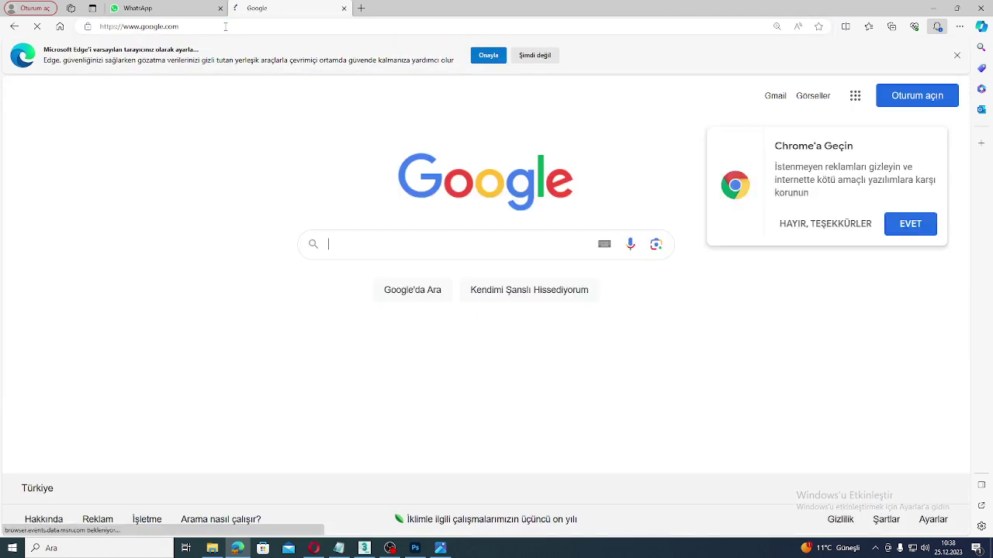
# Search Google for "audi tt boyutlar".
pyautogui.click(398, 242)
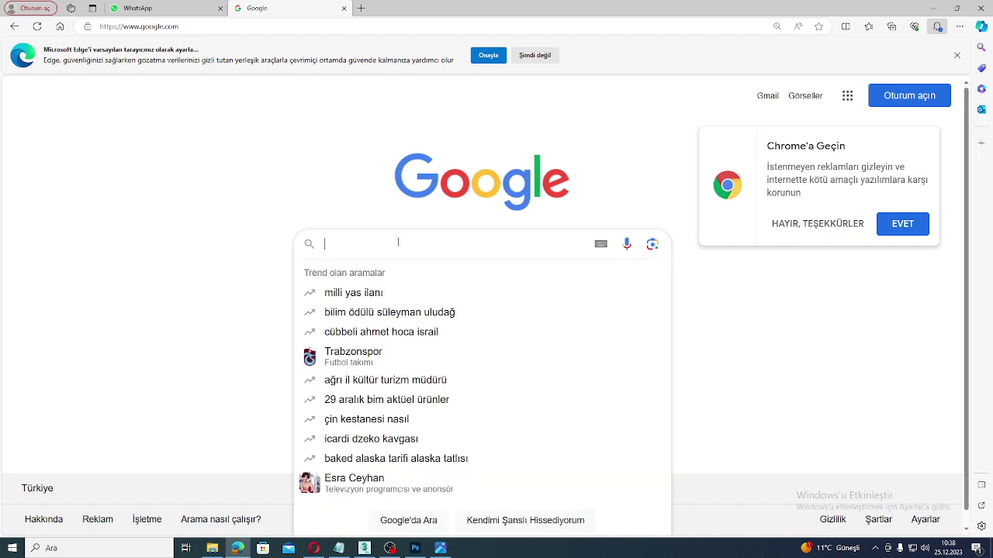
pyautogui.write('au')
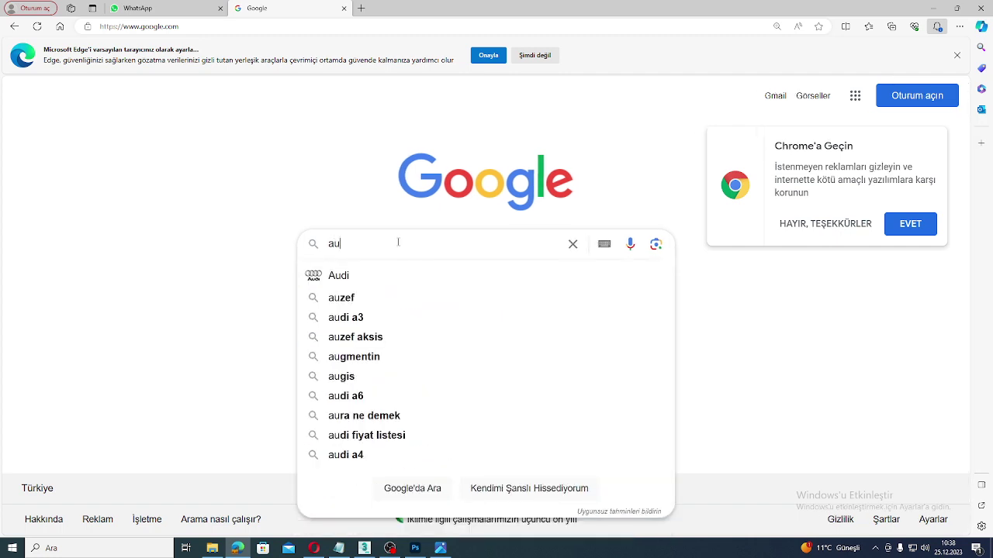
pyautogui.write('di t')
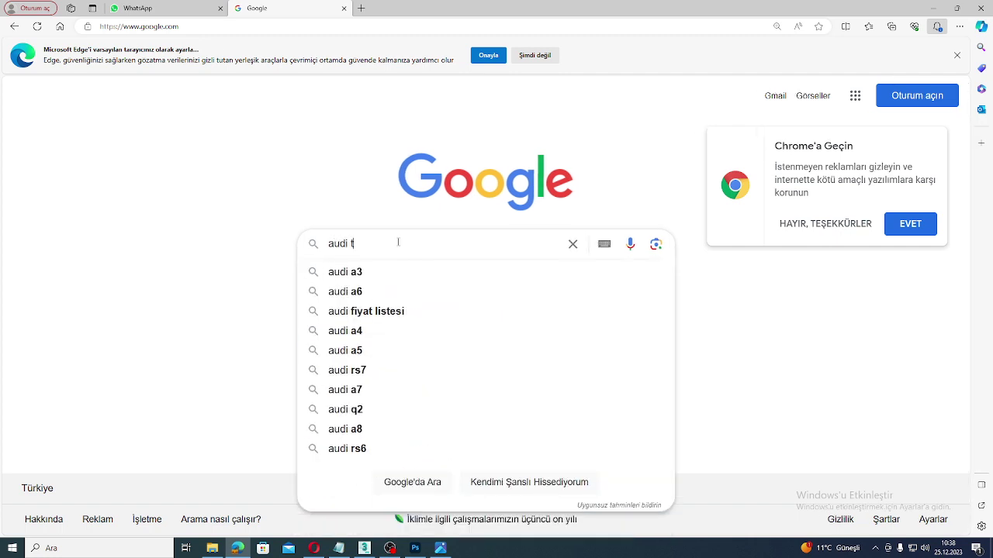
pyautogui.write('t b')
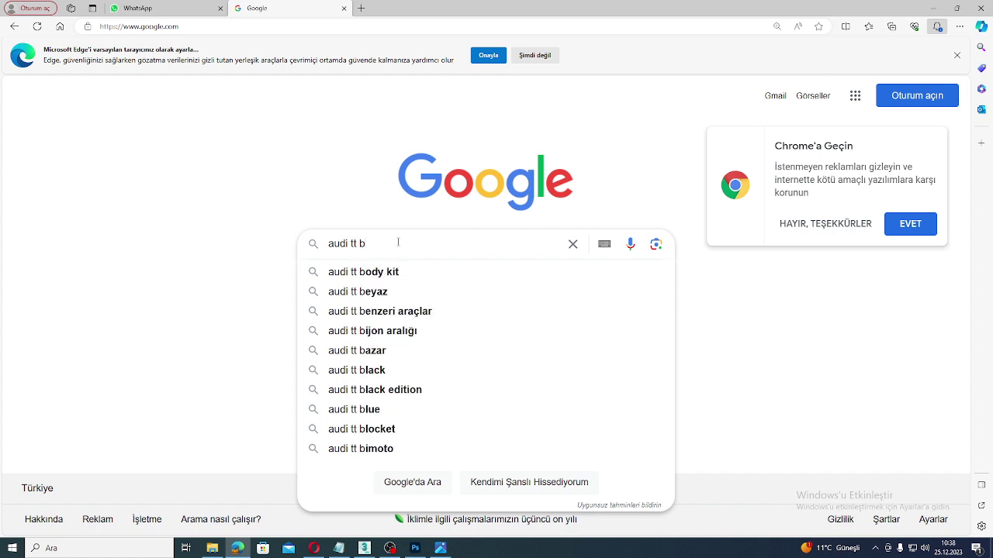
pyautogui.write('oyutlar')
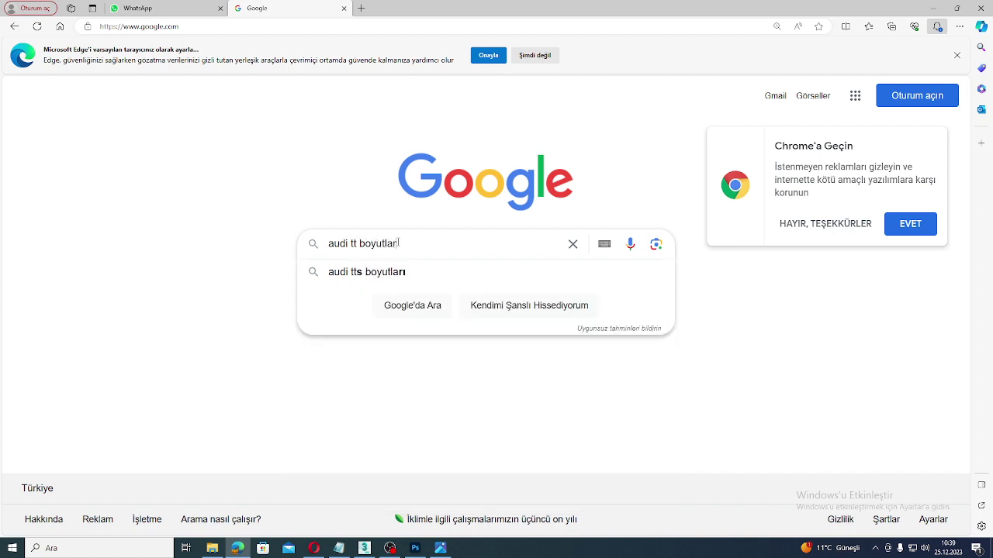
pyautogui.press('Return')
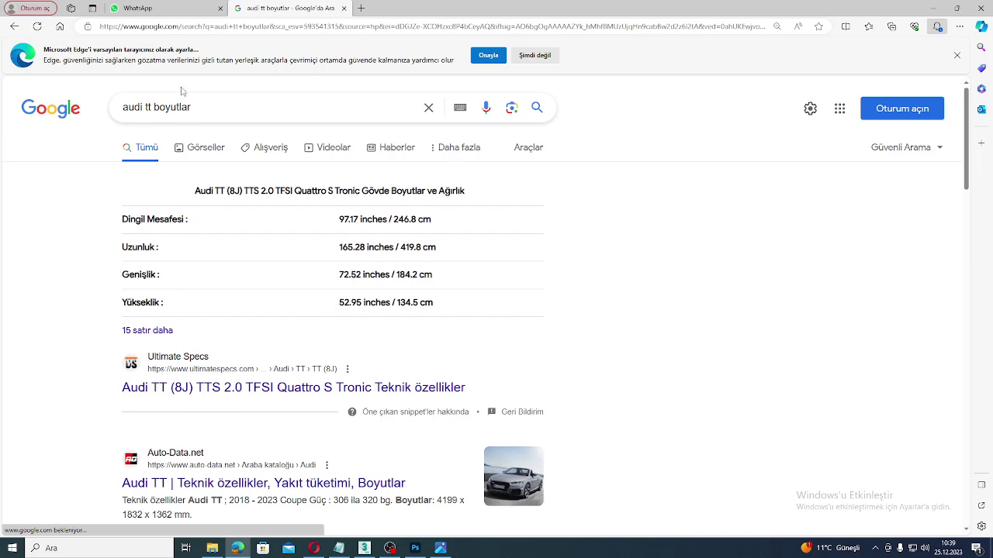
# Show the image results for the Audi TT search and look through them for a blueprint drawing with dimensions.
pyautogui.click(203, 148)
pyautogui.scroll(-3, 503, 285)
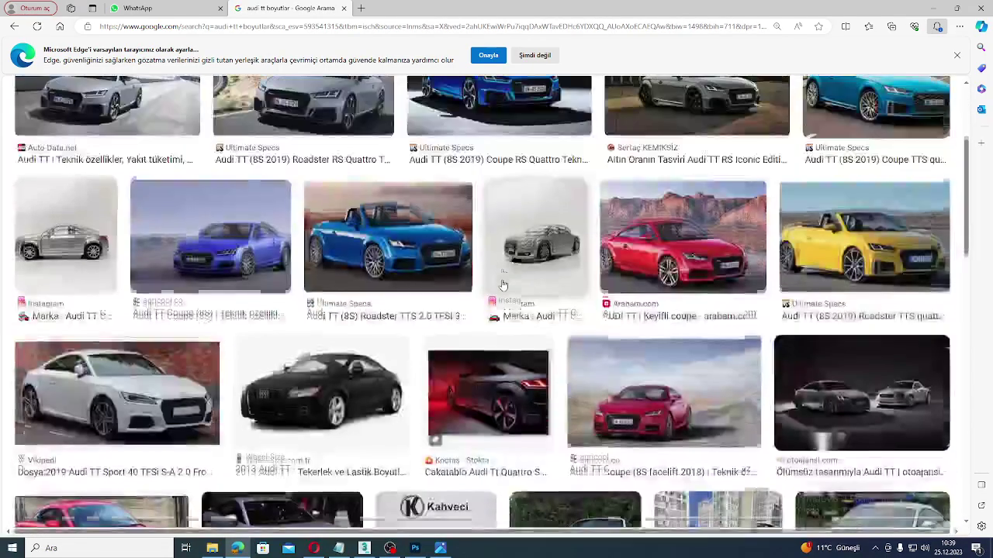
pyautogui.scroll(3, 435, 283)
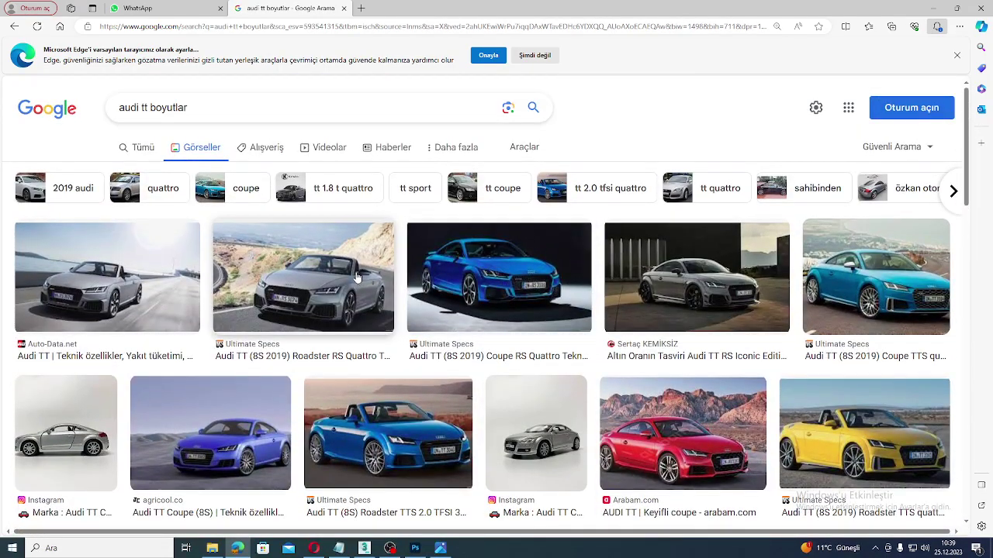
pyautogui.scroll(-3, 473, 329)
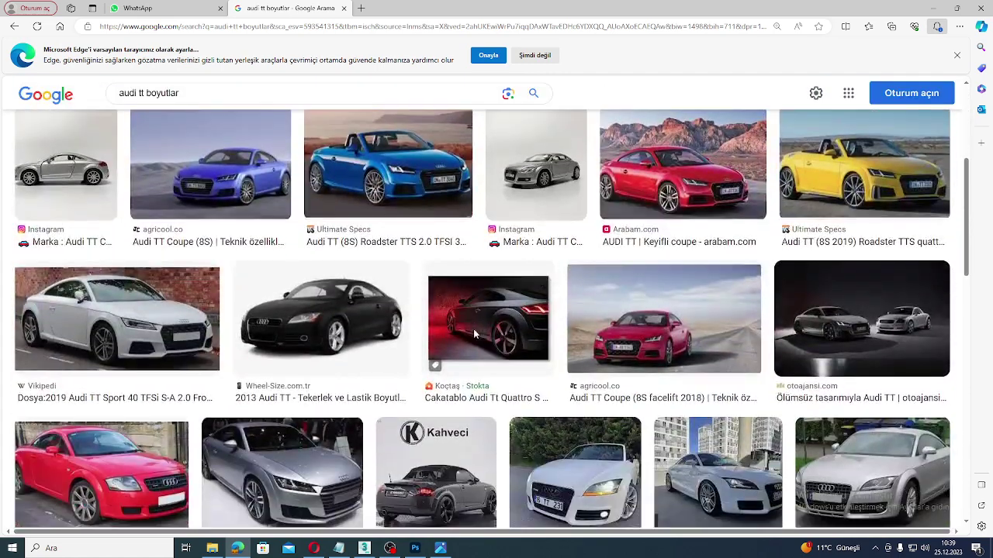
pyautogui.scroll(3, 511, 335)
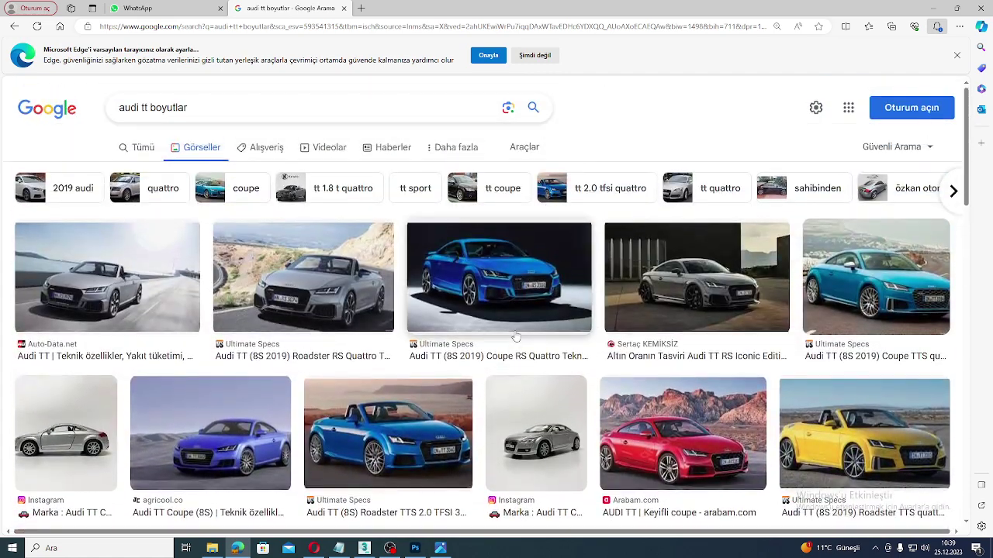
pyautogui.scroll(-15, 481, 375)
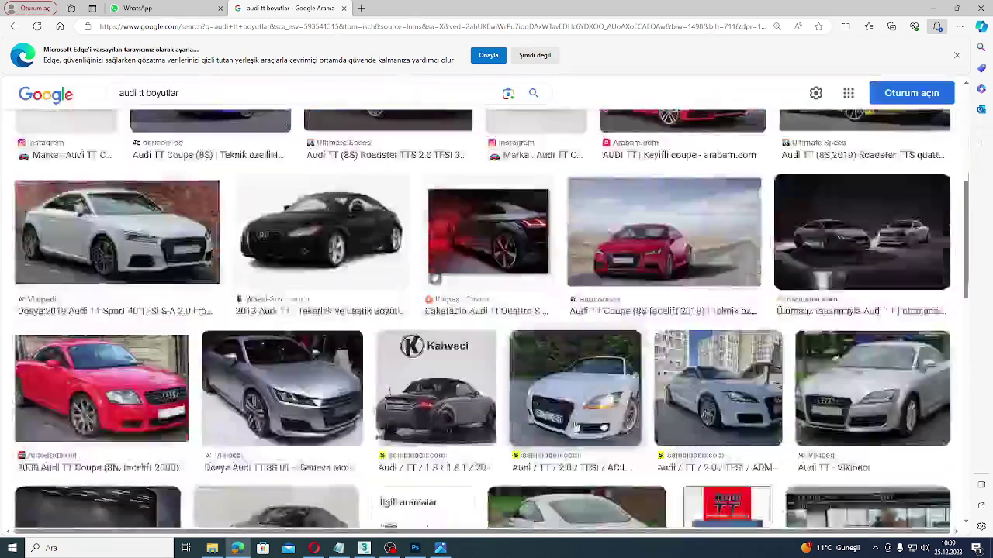
pyautogui.scroll(-12, 575, 426)
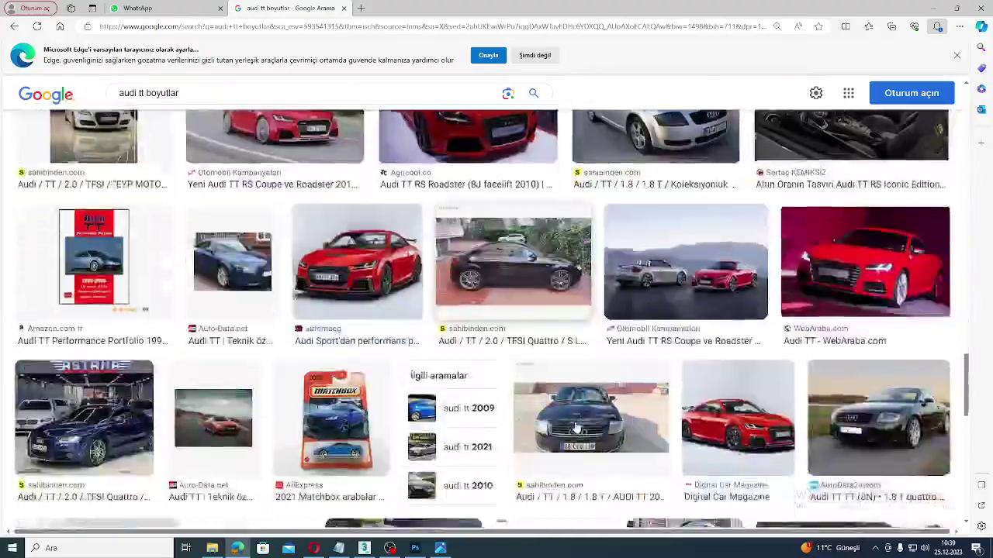
pyautogui.scroll(2, 574, 436)
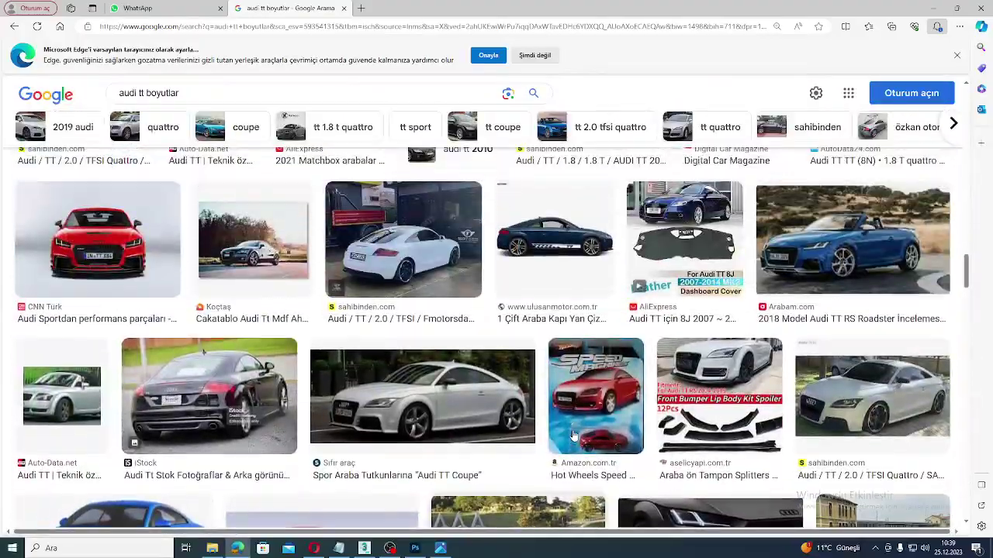
pyautogui.scroll(-12, 574, 436)
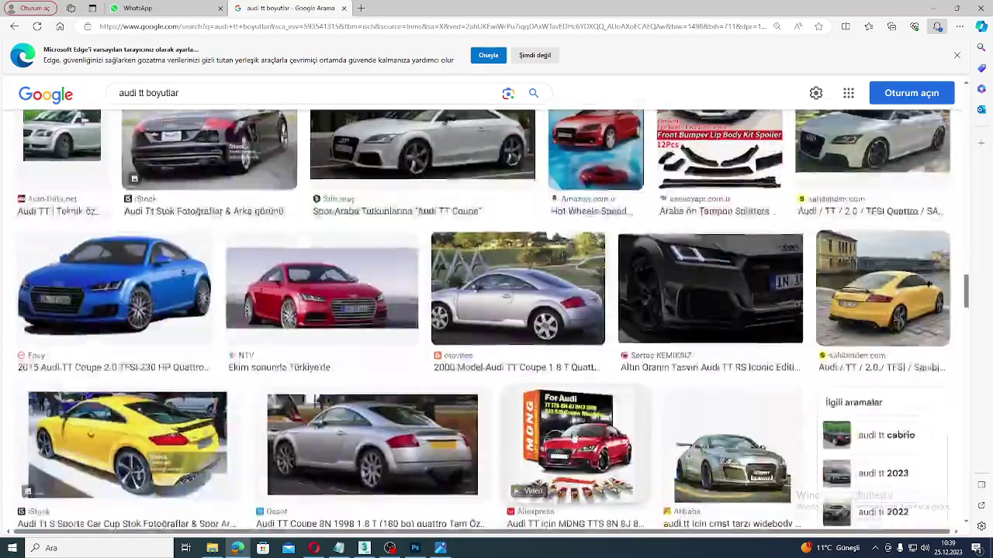
pyautogui.scroll(-10, 574, 439)
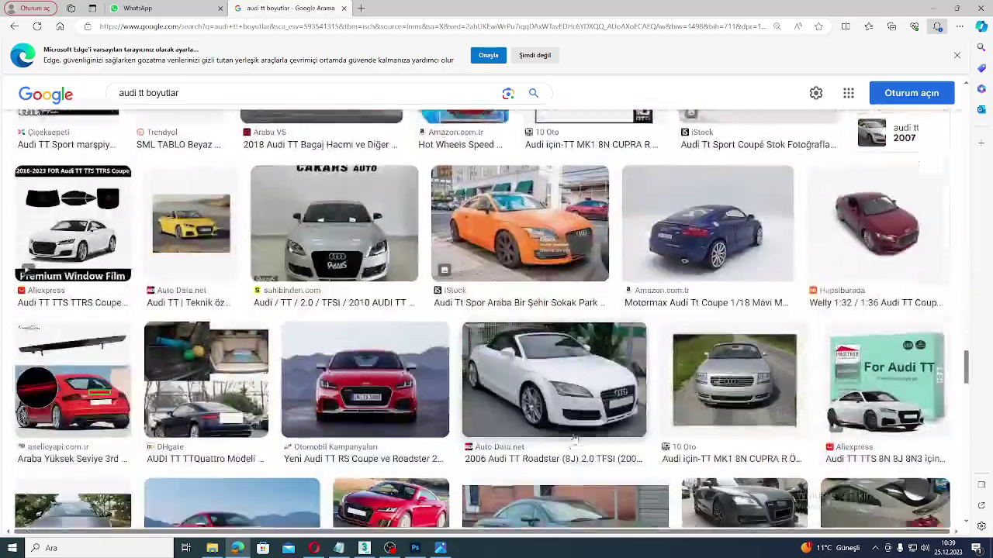
pyautogui.scroll(-10, 721, 375)
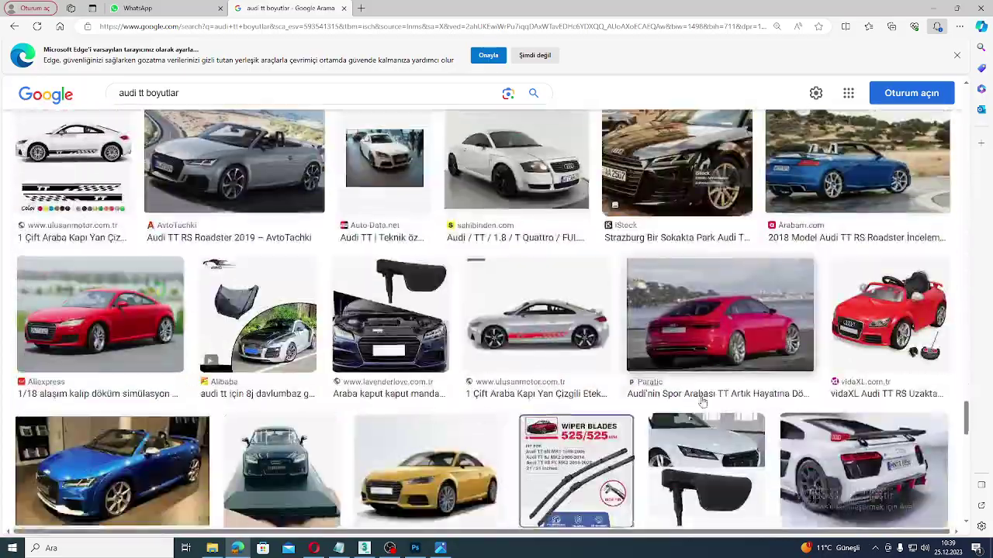
pyautogui.scroll(-10, 699, 409)
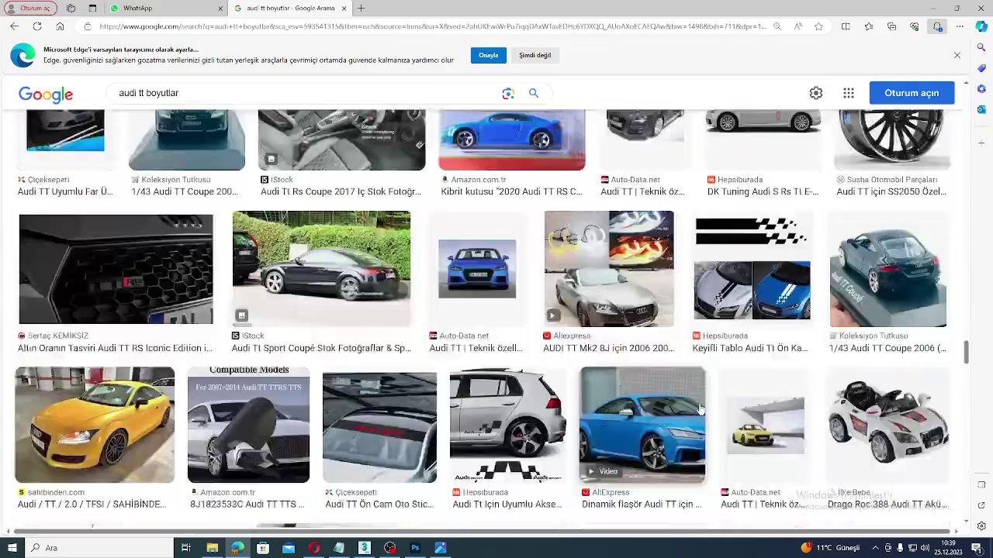
pyautogui.scroll(1, 700, 409)
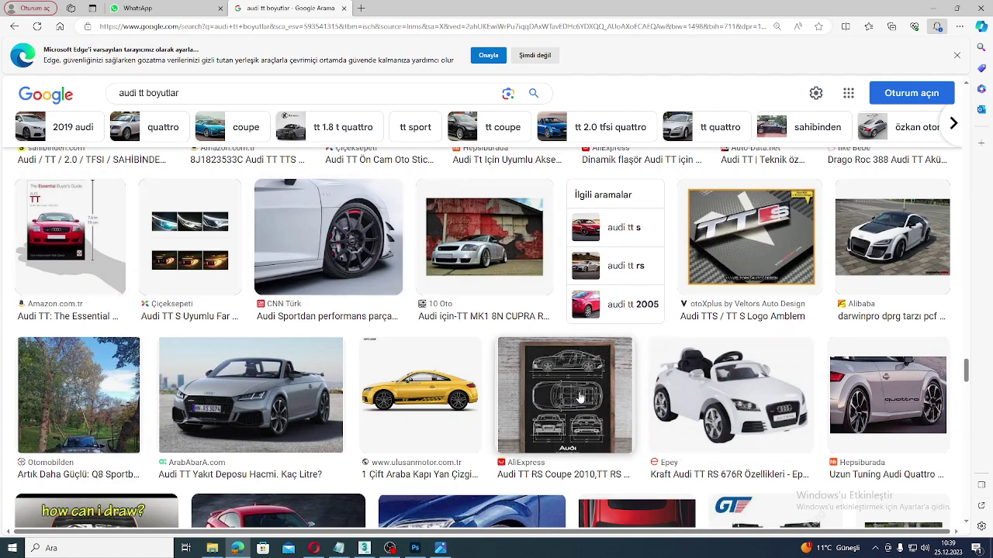
# Open the AliExpress "Audi TT RS Coupe 2010" blueprint poster result in a new tab.
pyautogui.middleClick(554, 376)
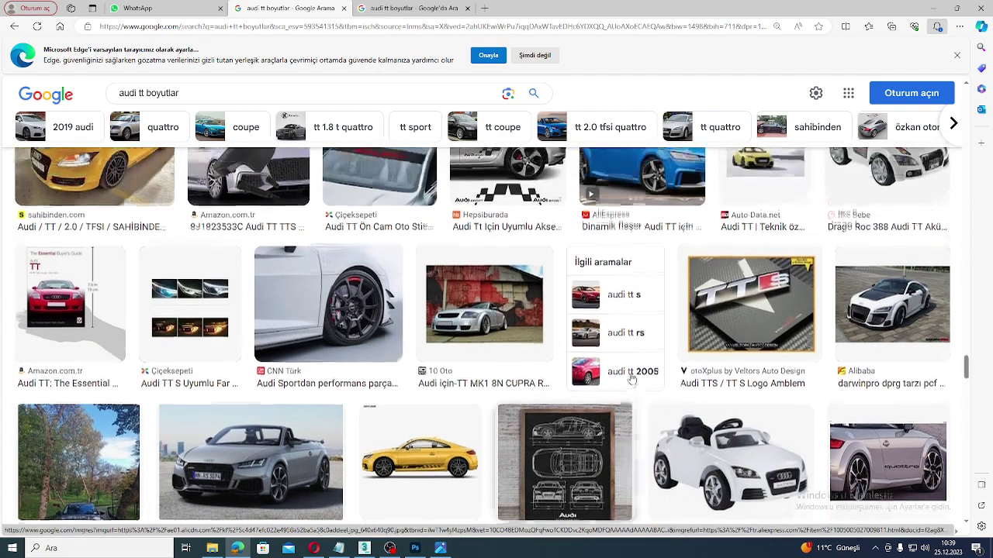
pyautogui.scroll(-6, 631, 381)
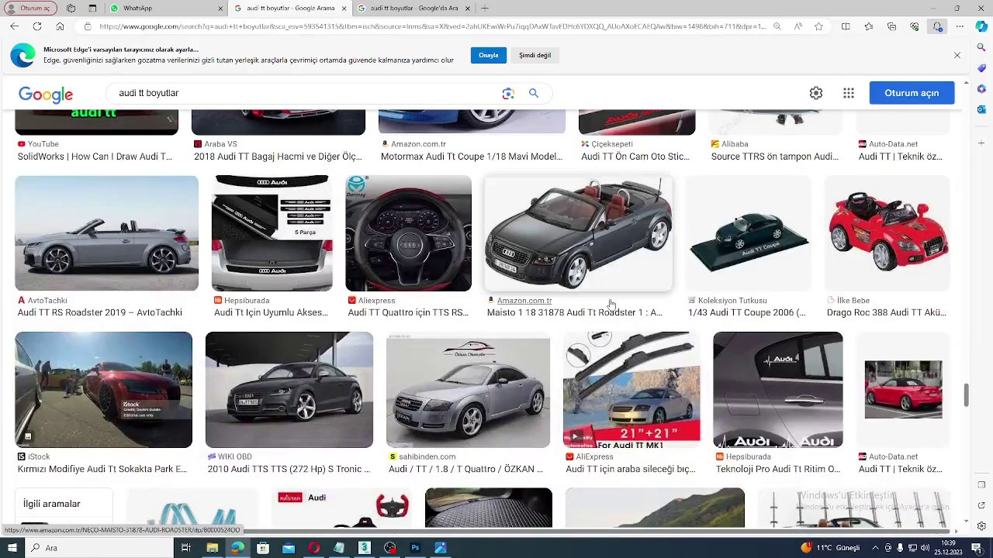
pyautogui.scroll(5, 672, 364)
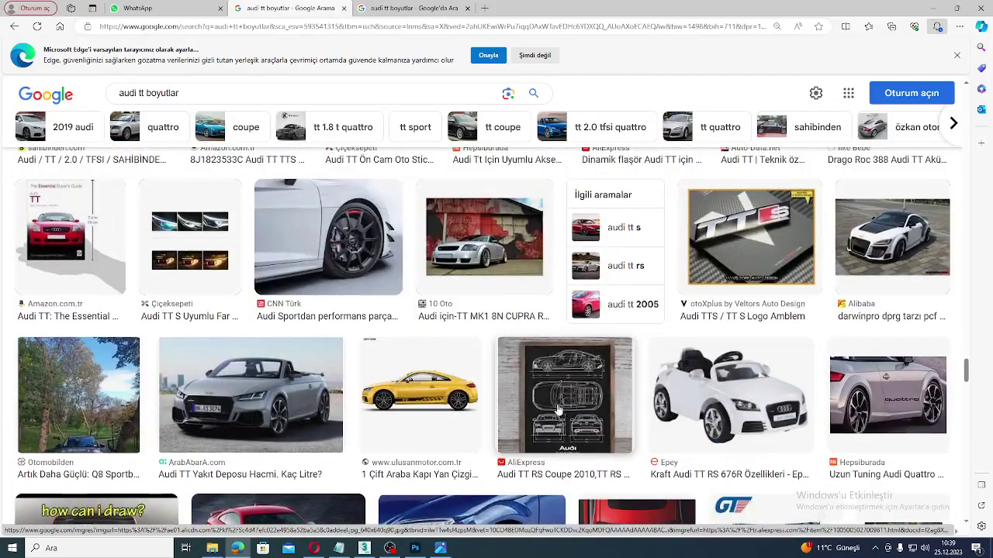
pyautogui.middleClick(558, 408)
# Look through the remaining Audi TT image results down to the end of the list for other dimensioned drawings.
pyautogui.scroll(-5, 558, 408)
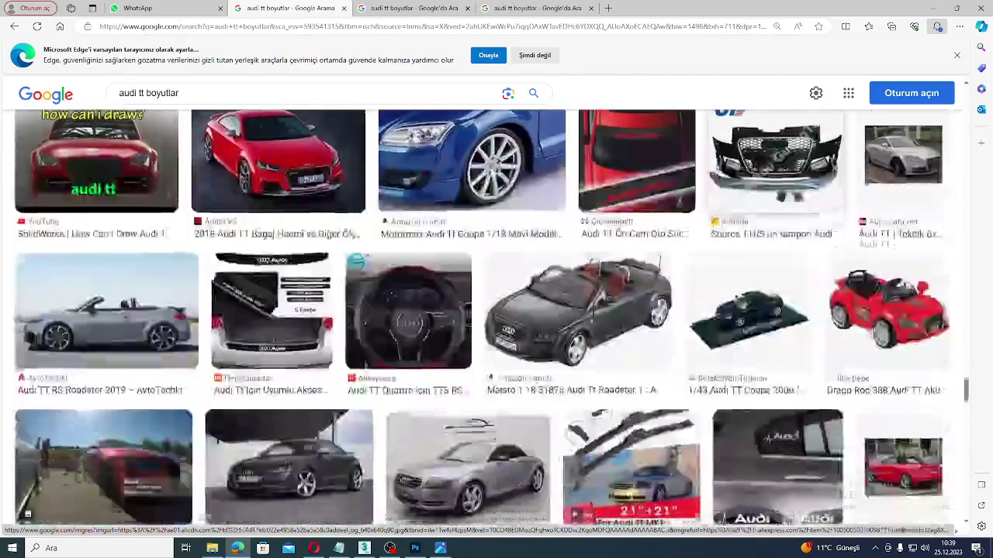
pyautogui.scroll(-12, 735, 297)
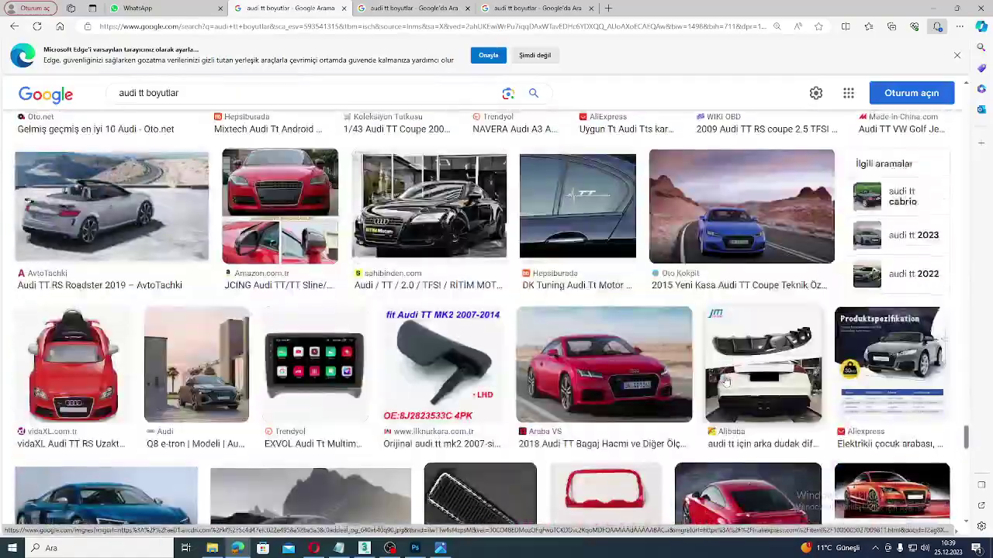
pyautogui.scroll(-8, 725, 380)
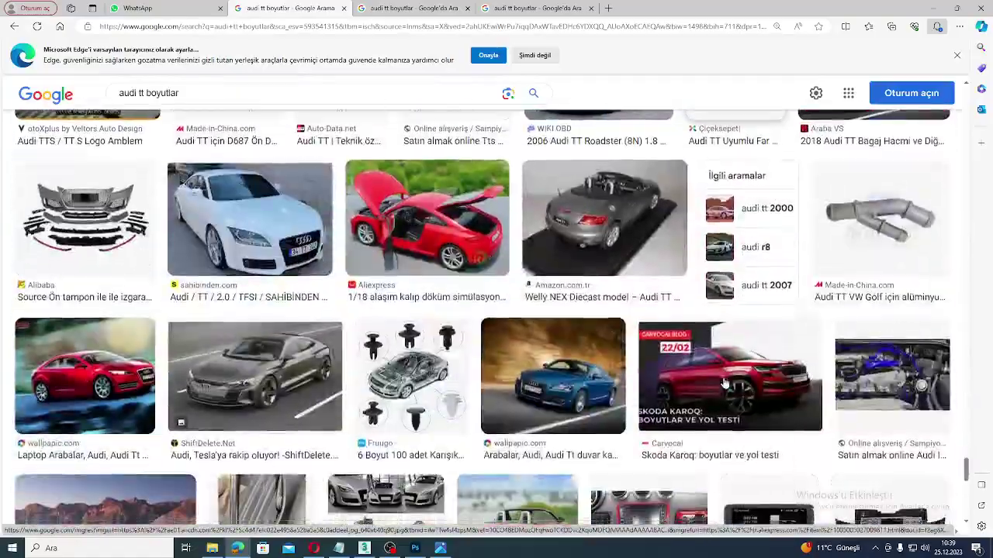
pyautogui.scroll(-10, 725, 384)
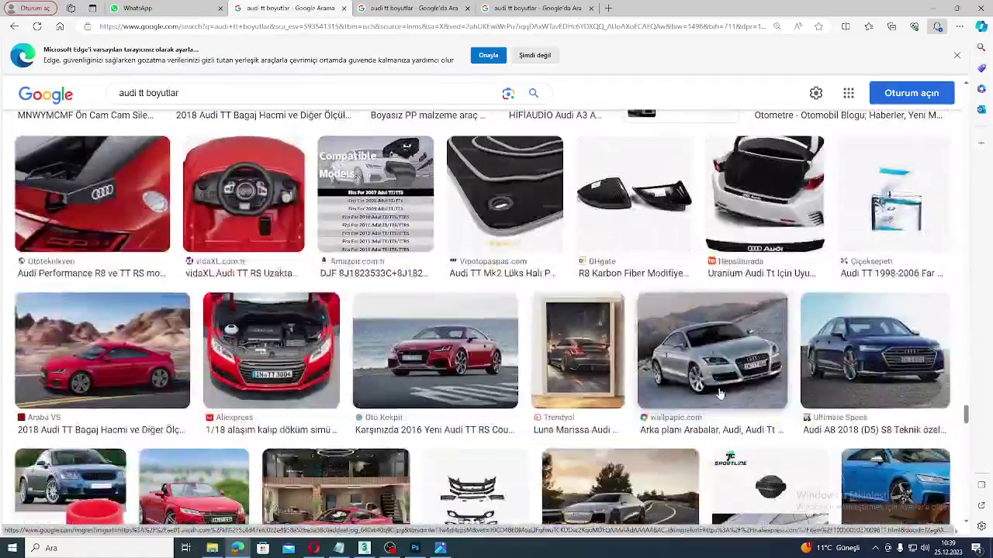
pyautogui.scroll(-10, 720, 394)
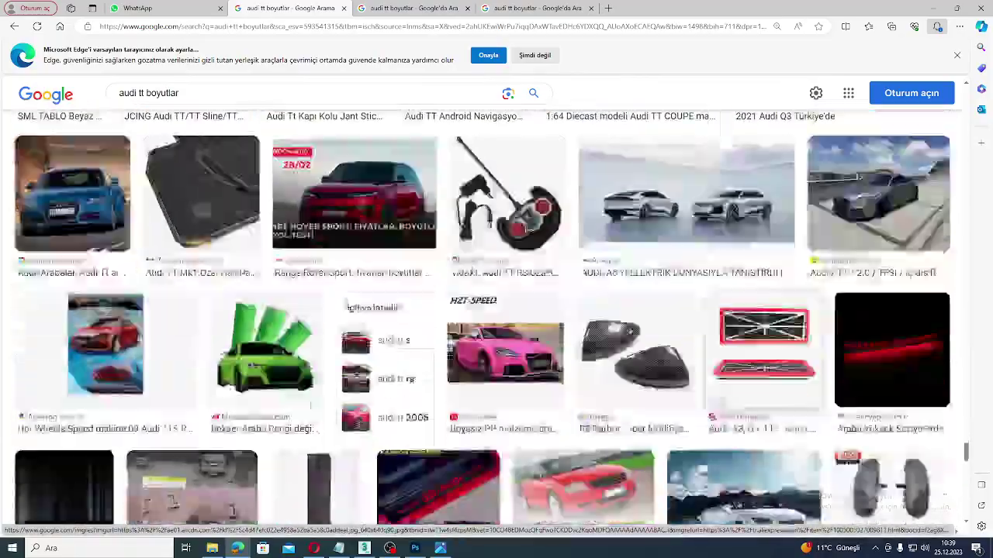
pyautogui.scroll(-10, 722, 401)
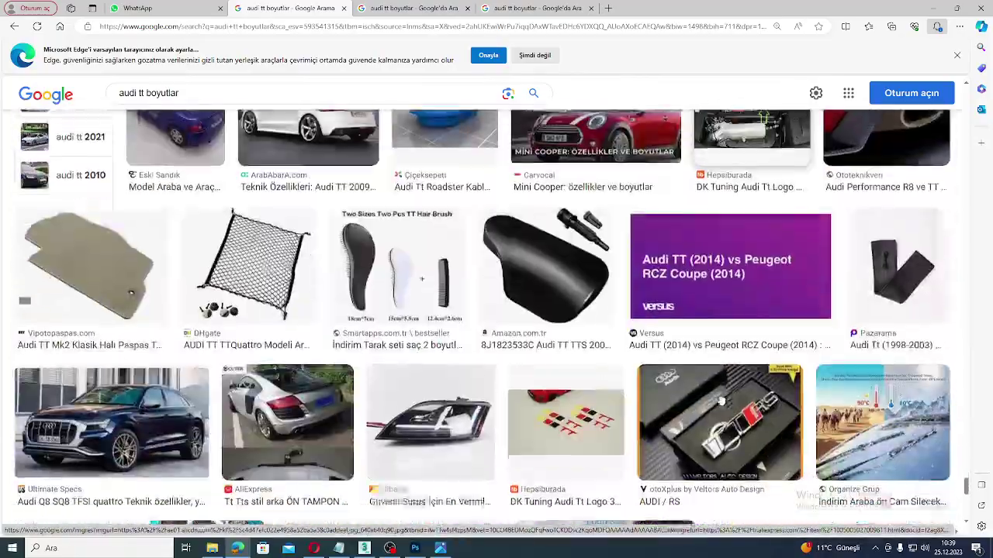
pyautogui.scroll(-10, 721, 401)
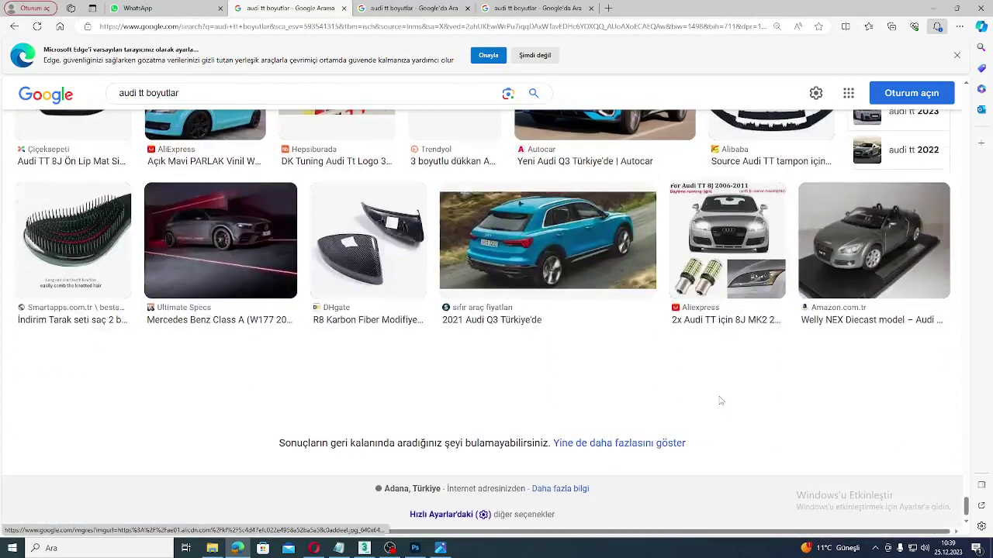
# Bring up the opened Audi TT RS blueprint, switch to Photoshop and paste its screenshot into a new 1920 x 1040 px document.
pyautogui.click(510, 12)
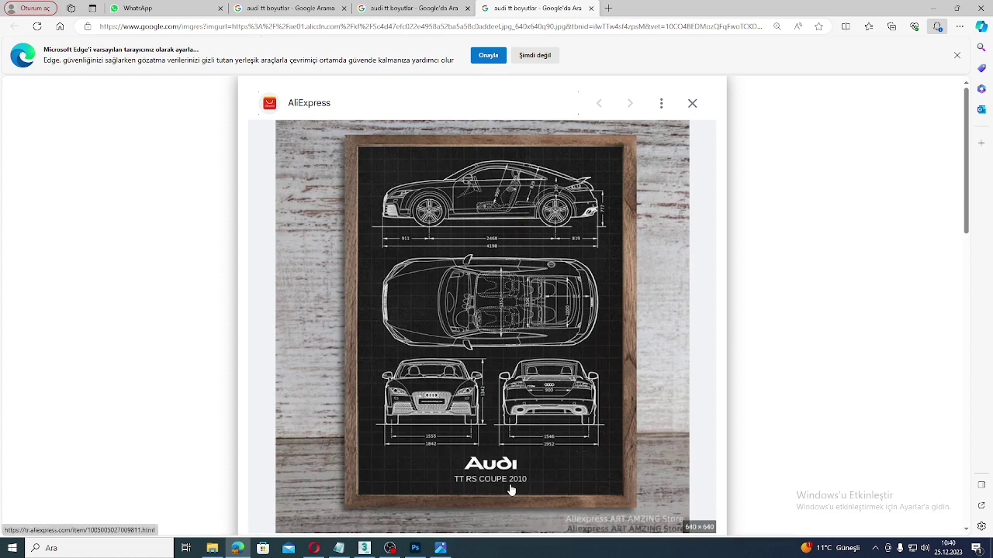
pyautogui.click(415, 548)
pyautogui.click(21, 7)
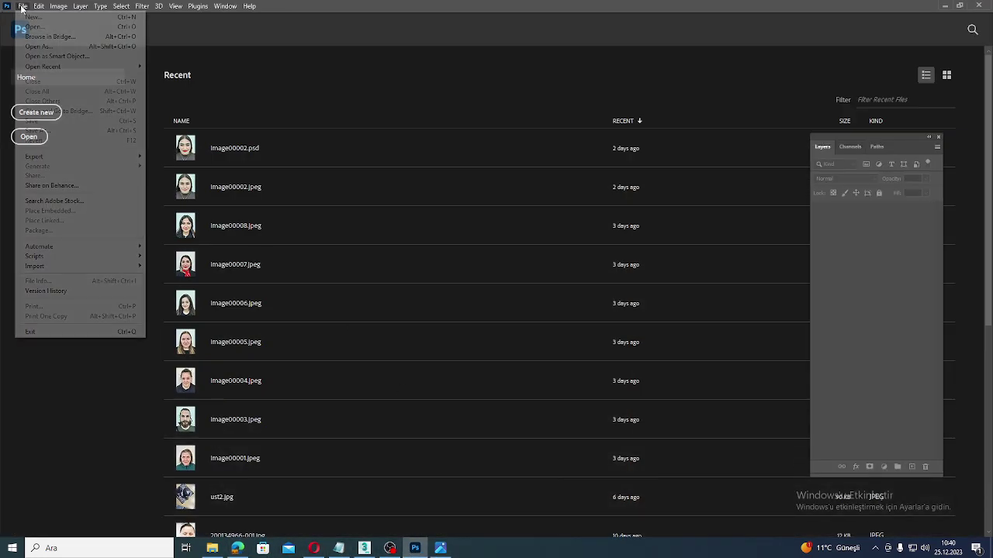
pyautogui.click(31, 19)
pyautogui.press('Return')
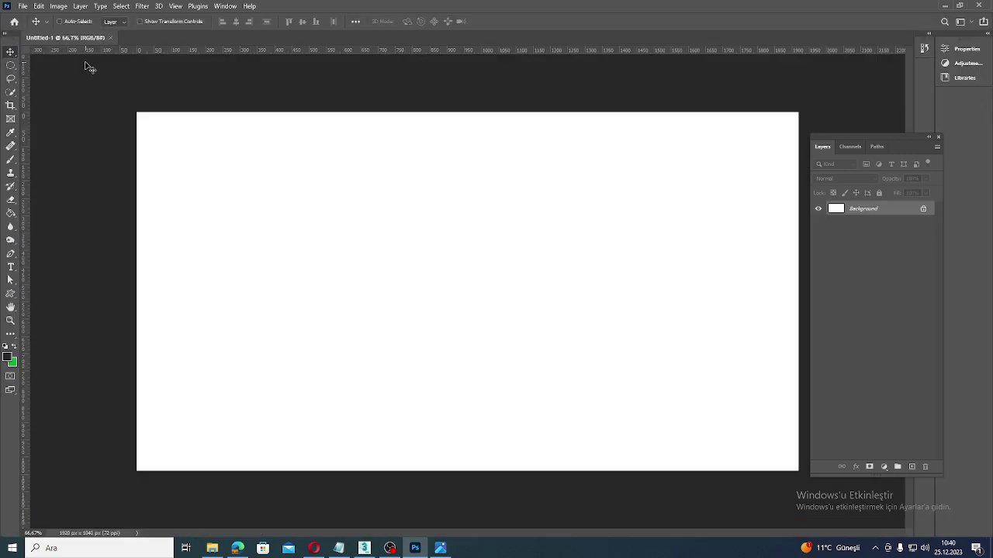
pyautogui.hotkey('ctrl', 'v')
# Crop the pasted screenshot to the dark Audi TT RS blueprint inside the wooden frame, about 489 x 650 px.
pyautogui.press('c')
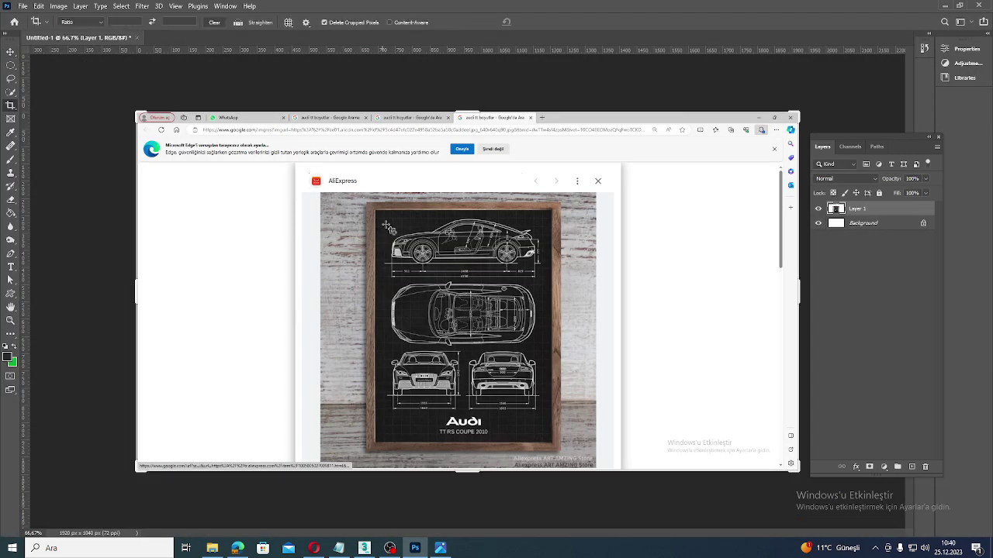
pyautogui.moveTo(133, 288); pyautogui.dragTo(259, 326)
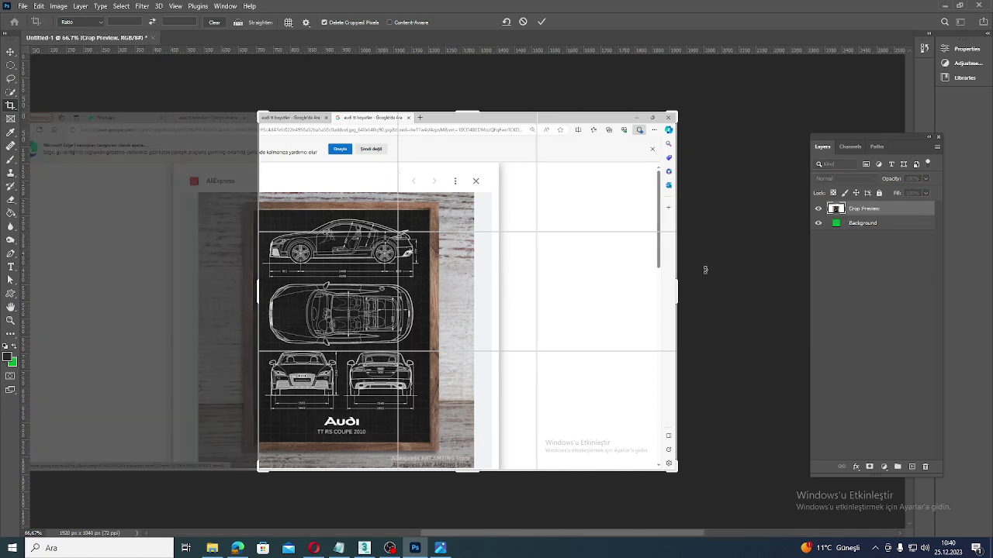
pyautogui.moveTo(679, 287); pyautogui.dragTo(554, 313)
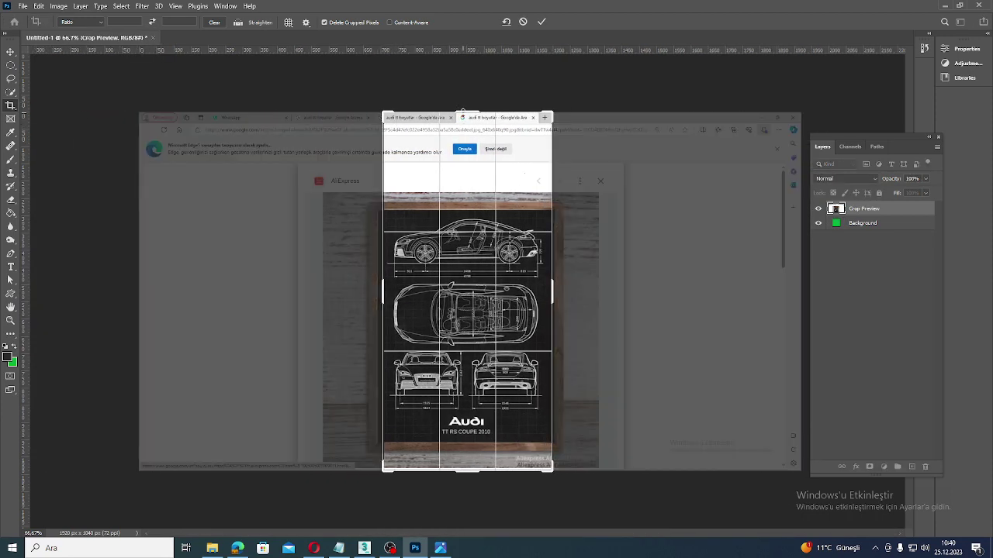
pyautogui.moveTo(463, 111); pyautogui.dragTo(463, 167)
pyautogui.moveTo(467, 424); pyautogui.dragTo(461, 409)
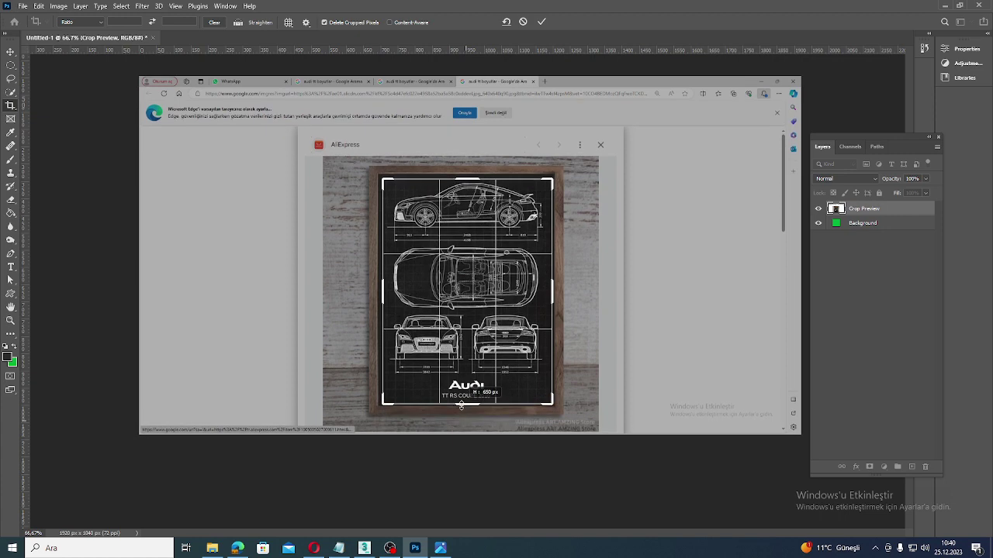
pyautogui.press('Return')
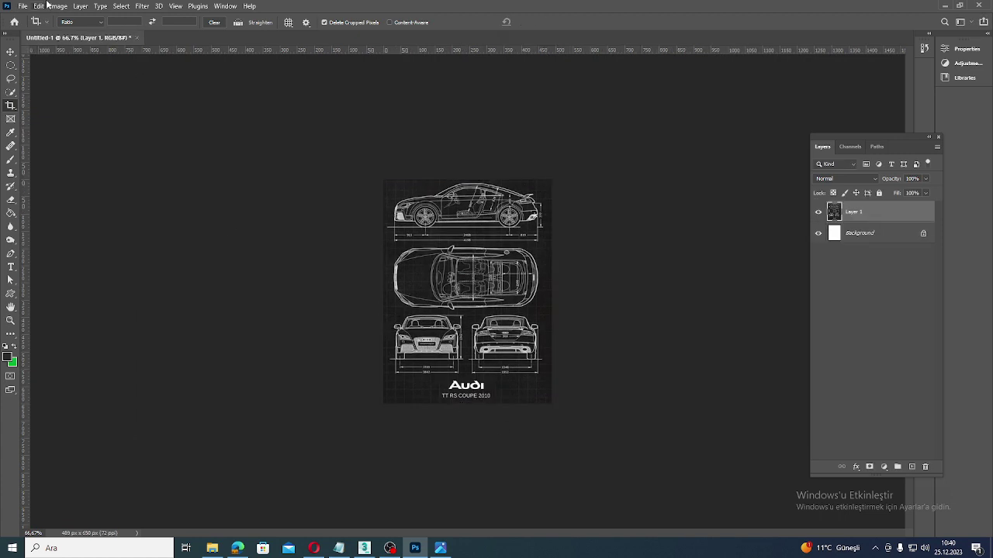
# Export the cropped blueprint for the web as a GIF named araç in the araba project folder.
pyautogui.hotkey('ctrl', 'alt', 'shift', 's')
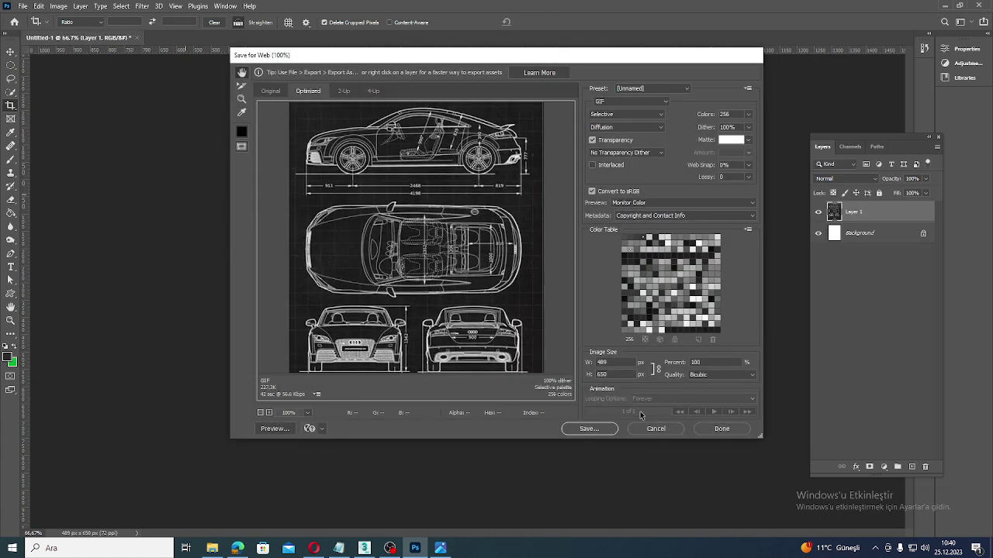
pyautogui.click(598, 429)
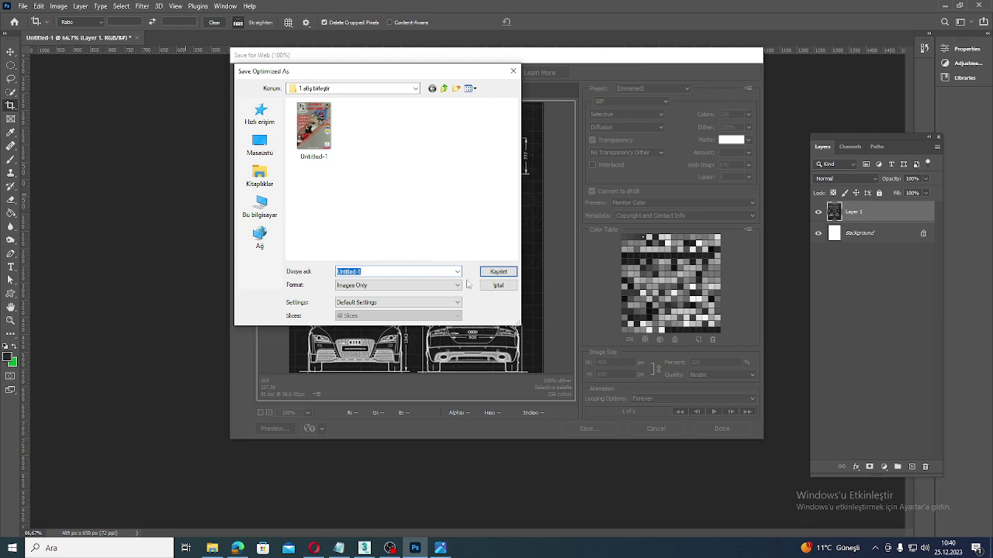
pyautogui.press('BackSpace')
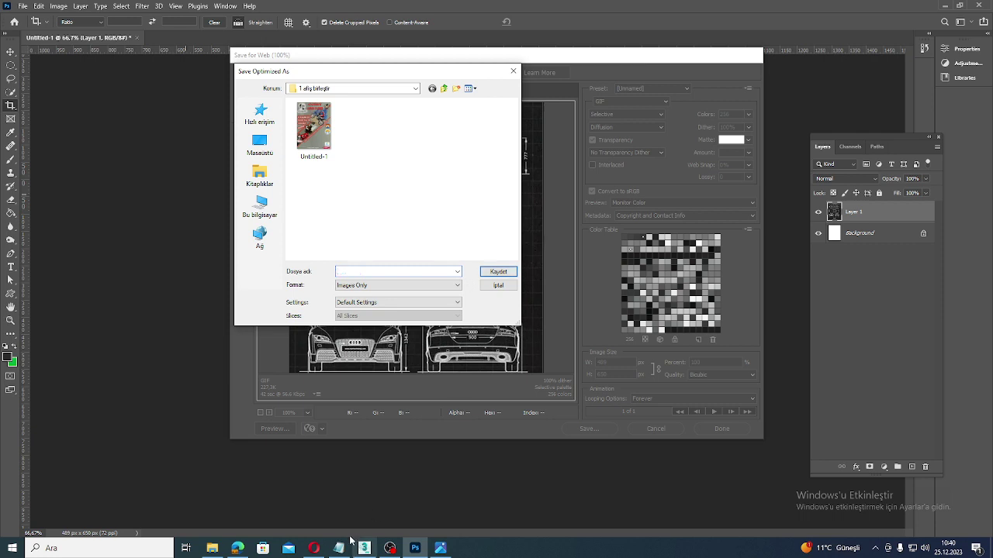
pyautogui.click(213, 549)
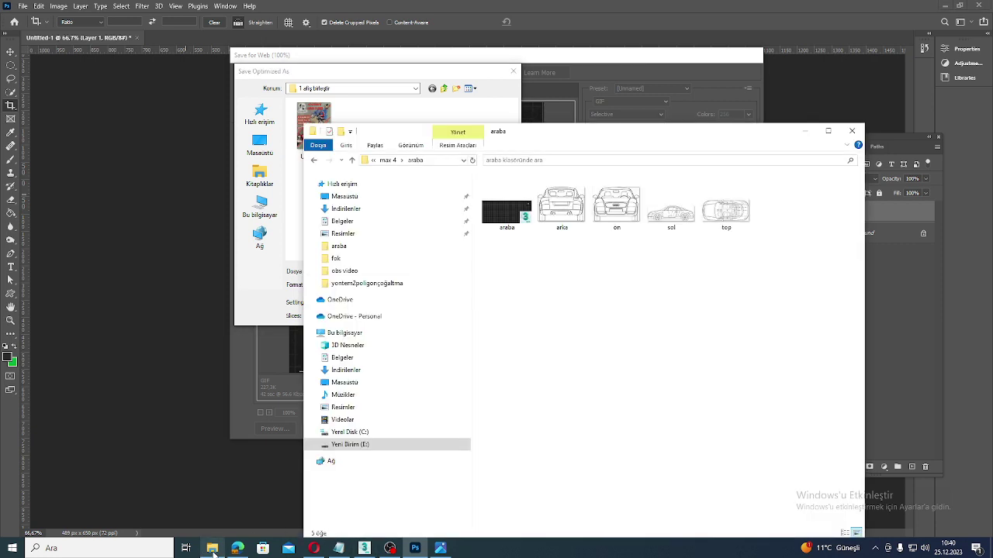
pyautogui.click(571, 160)
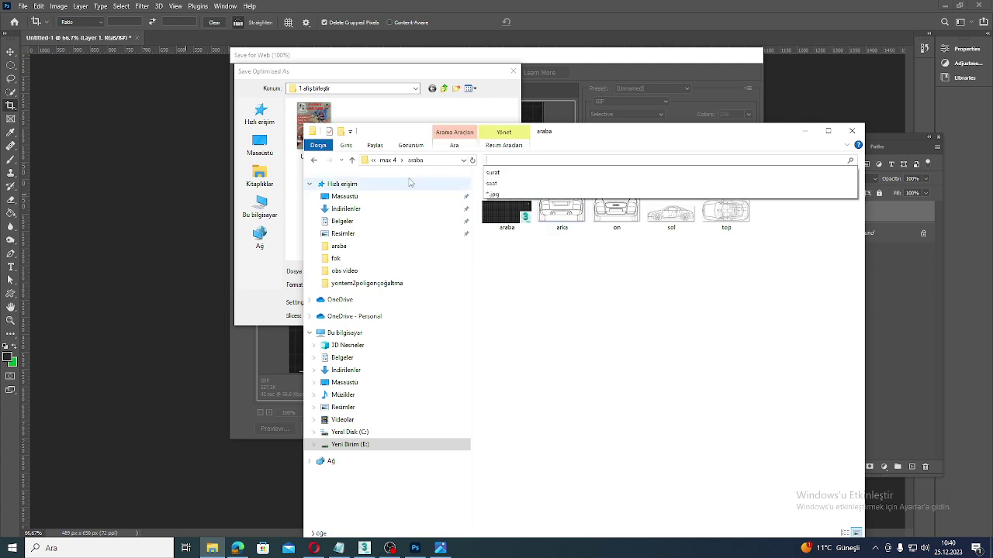
pyautogui.click(432, 163)
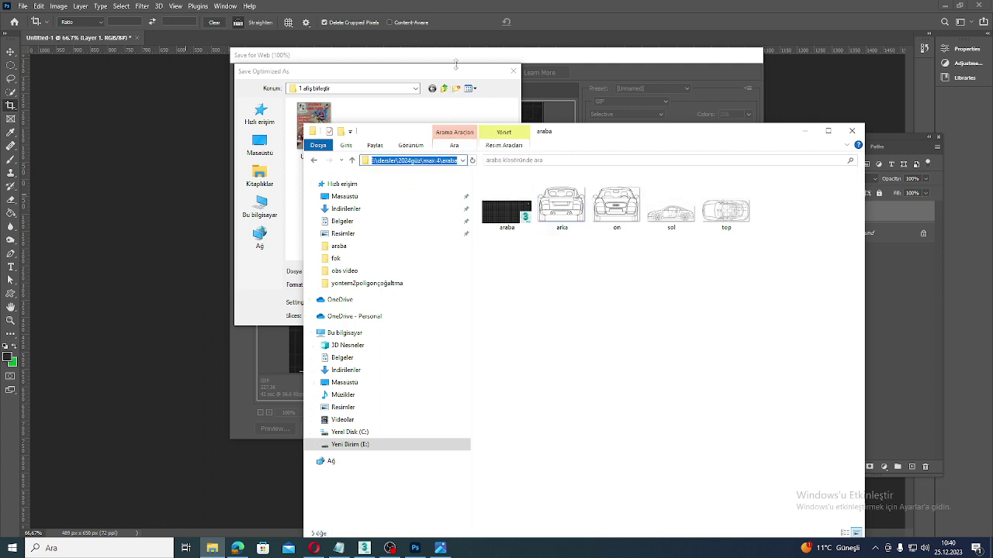
pyautogui.click(456, 63)
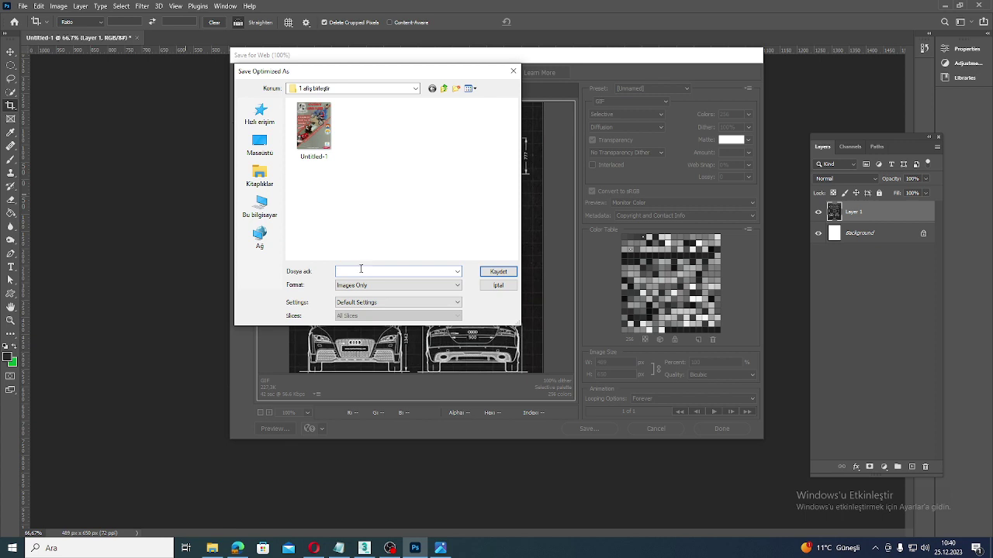
pyautogui.hotkey('ctrl', 'v')
pyautogui.press('Return')
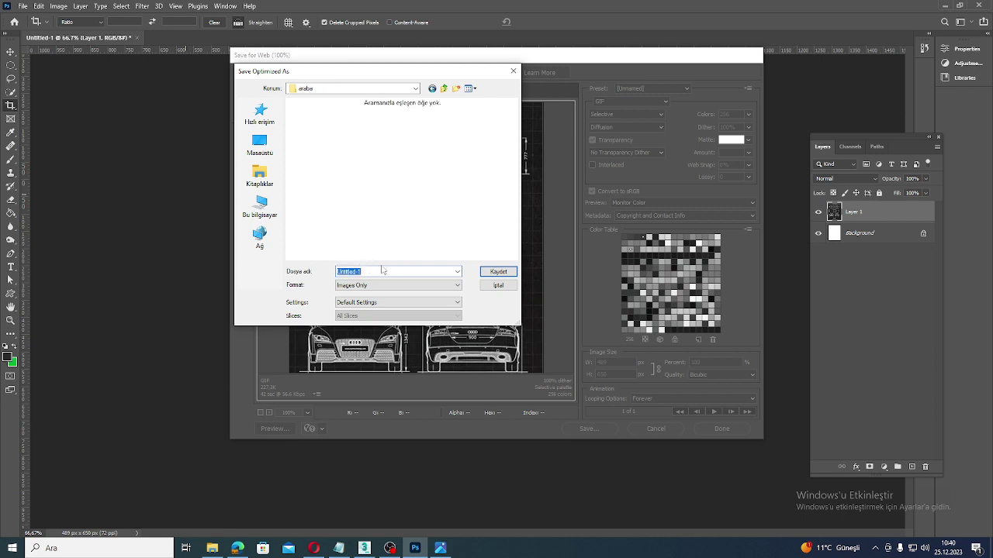
pyautogui.write('araç')
pyautogui.press('Return')
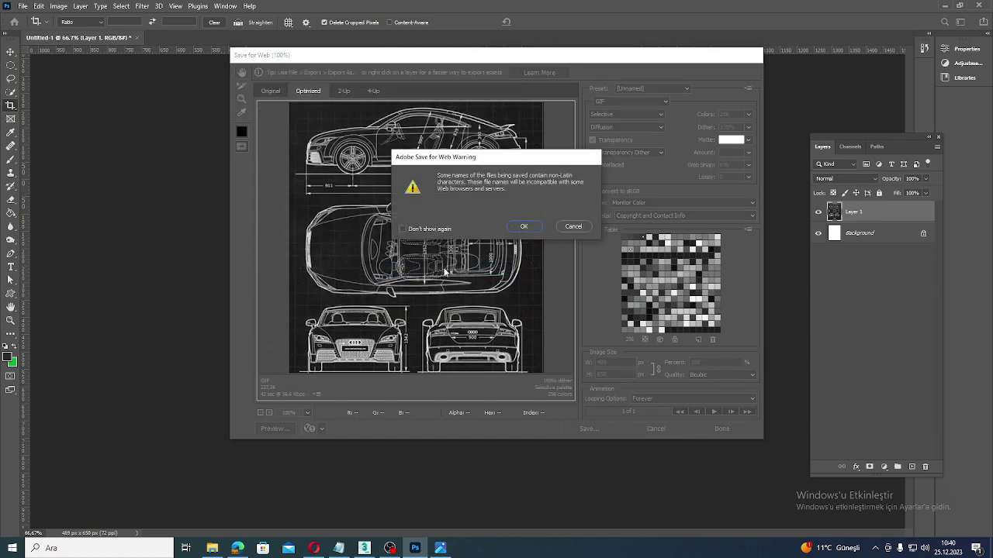
pyautogui.click(524, 226)
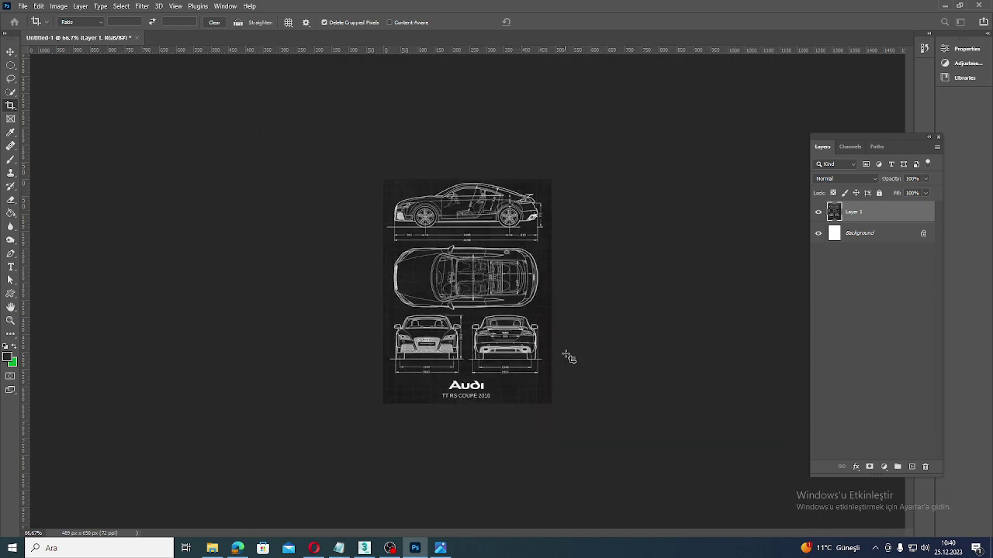
# Check the car's overall length on the blueprint, switch to 3ds Max and set the plane's width to 419 cm.
pyautogui.press('z')
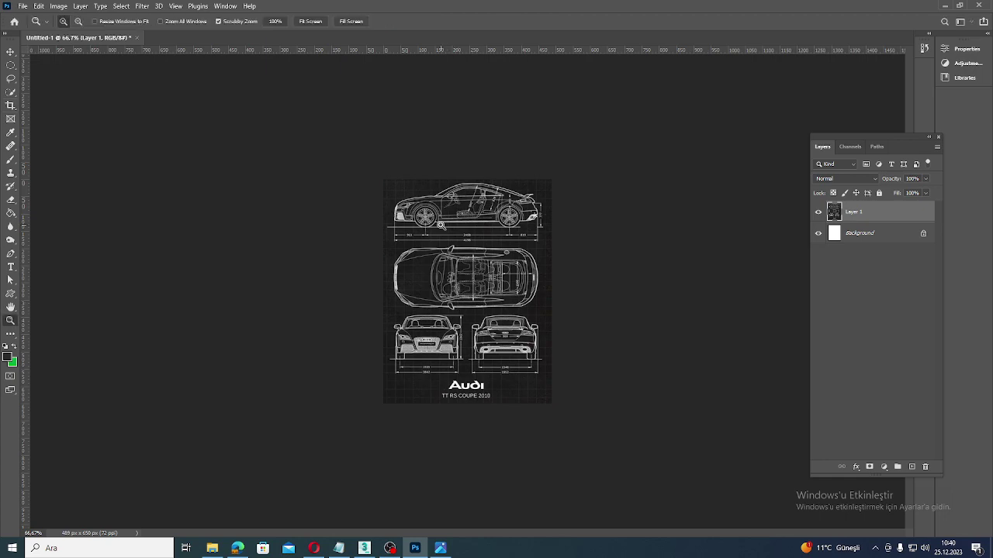
pyautogui.click(442, 229)
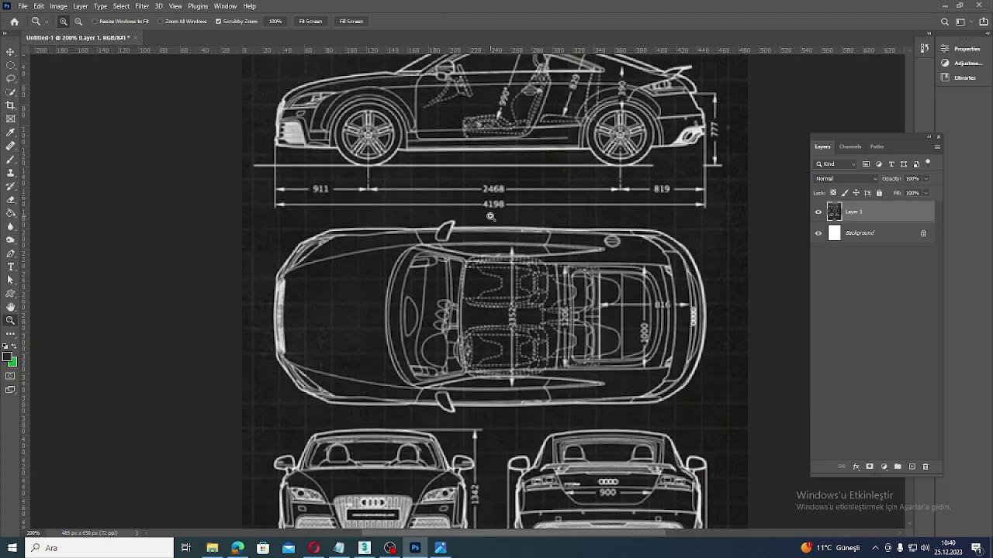
pyautogui.click(363, 549)
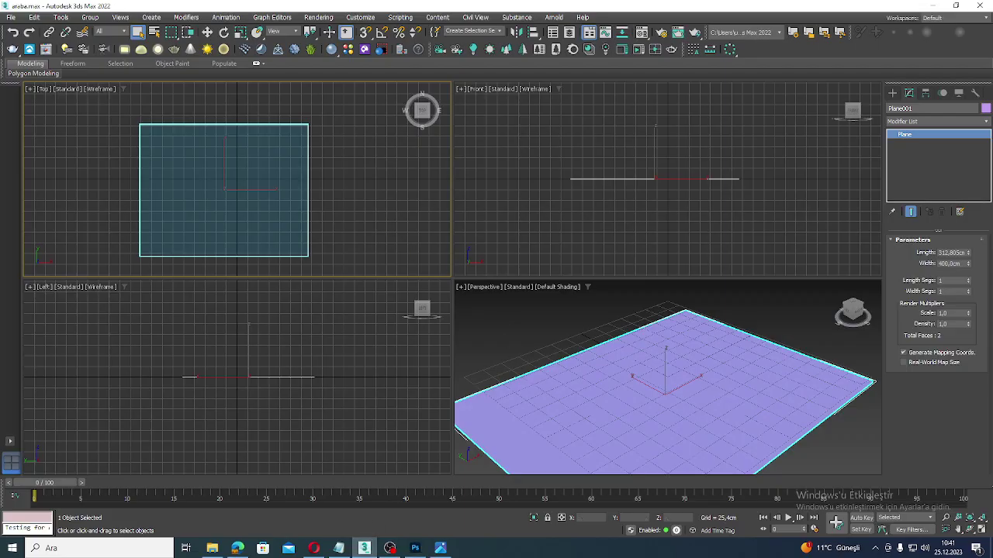
pyautogui.click(950, 263)
pyautogui.write('6')
pyautogui.moveTo(969, 253); pyautogui.dragTo(887, 264)
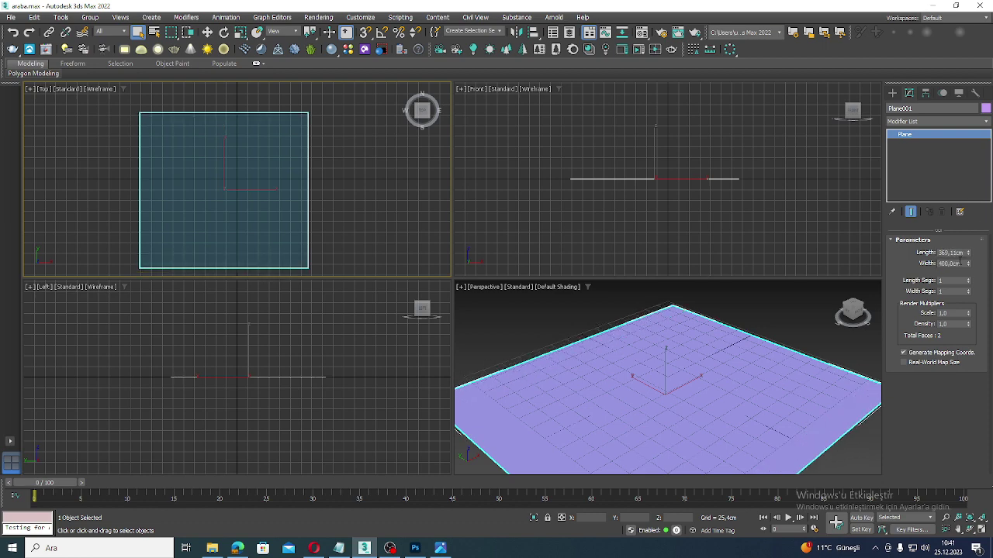
pyautogui.write('419')
pyautogui.press('Return')
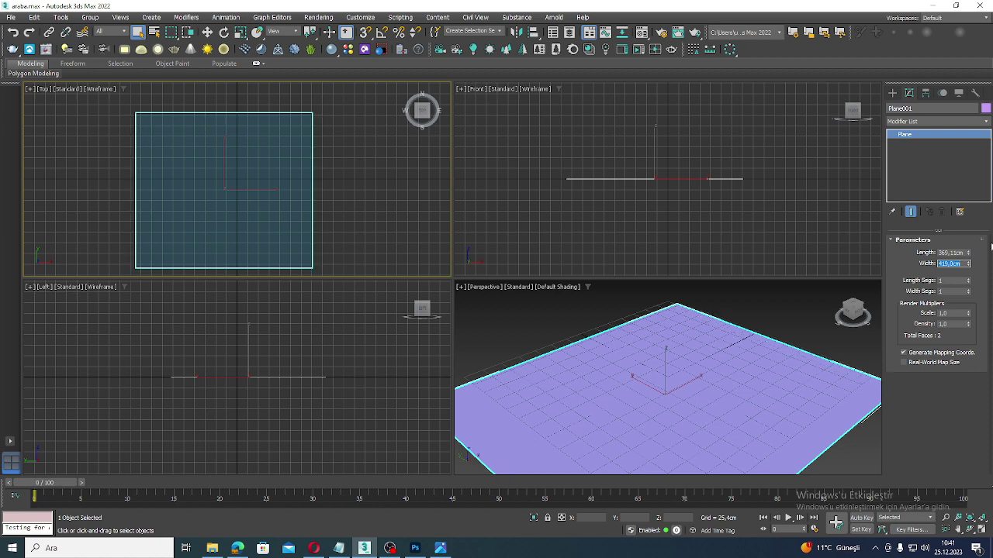
# Look up the car's overall width on the blueprint in Photoshop, return to 3ds Max and set the plane's length to 184 cm.
pyautogui.click(440, 549)
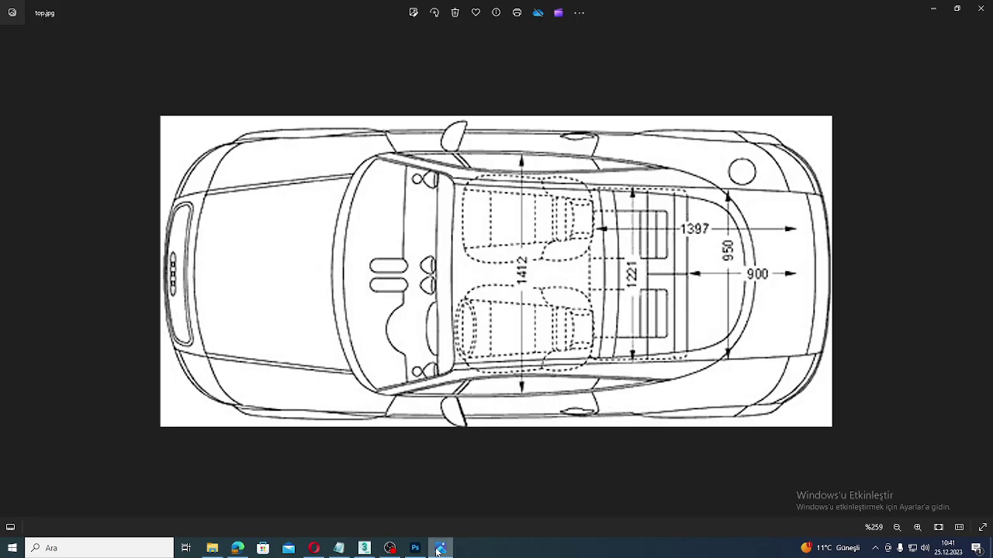
pyautogui.click(442, 549)
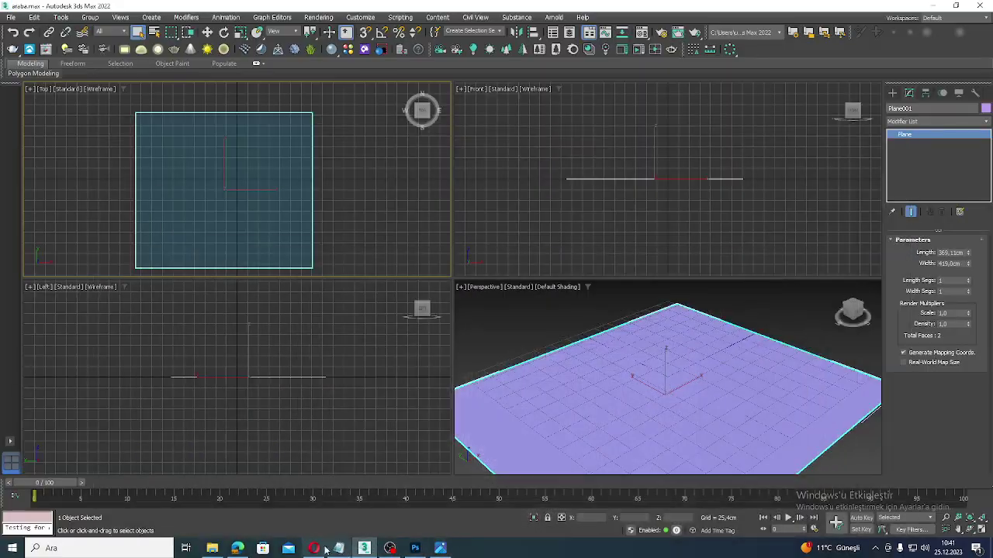
pyautogui.click(411, 549)
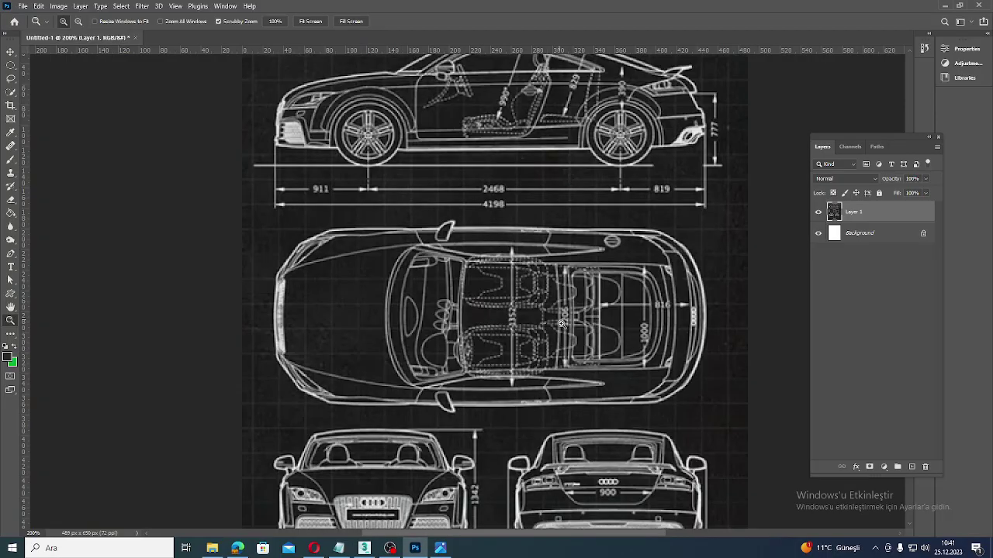
pyautogui.scroll(-3, 624, 342)
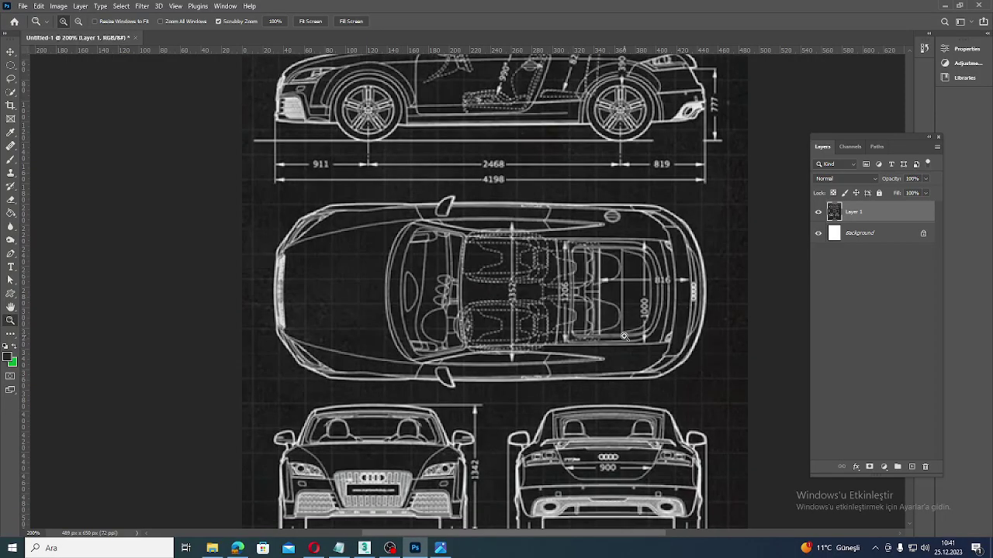
pyautogui.scroll(-2, 587, 396)
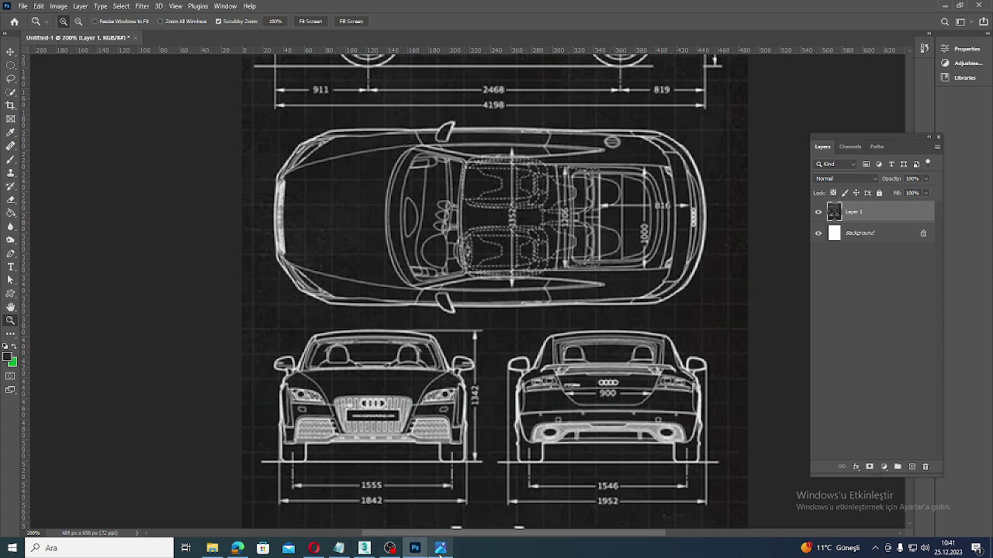
pyautogui.moveTo(440, 549)
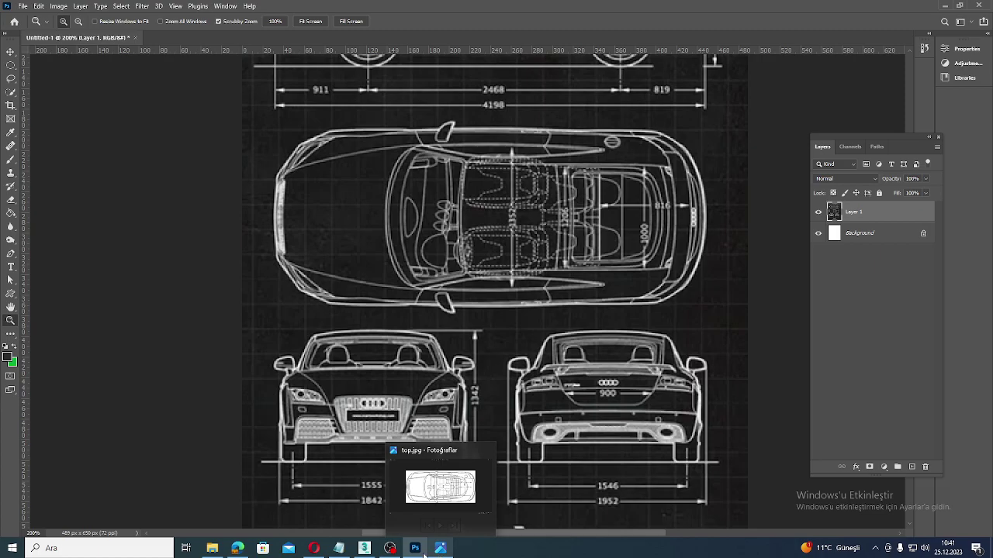
pyautogui.click(363, 549)
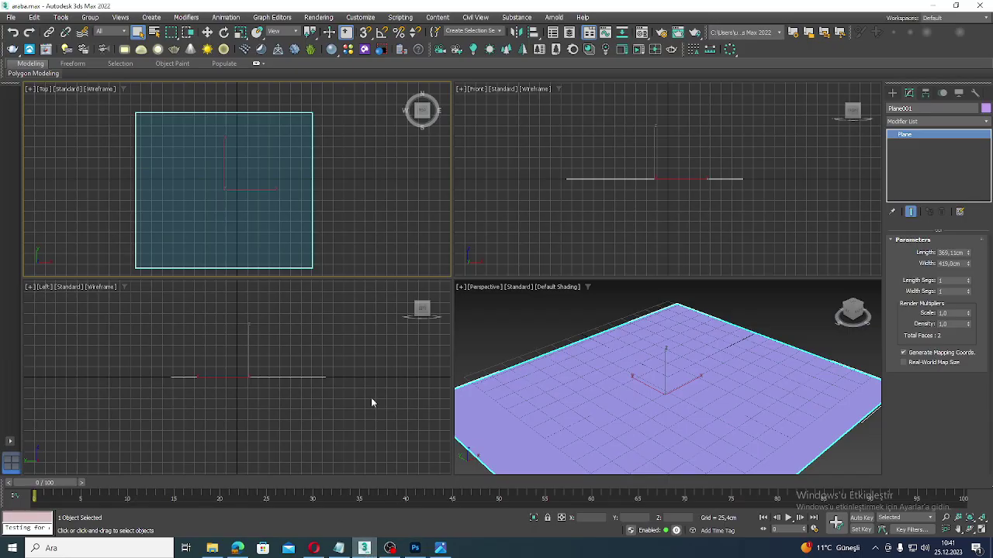
pyautogui.doubleClick(952, 253)
pyautogui.write('184')
pyautogui.press('Return')
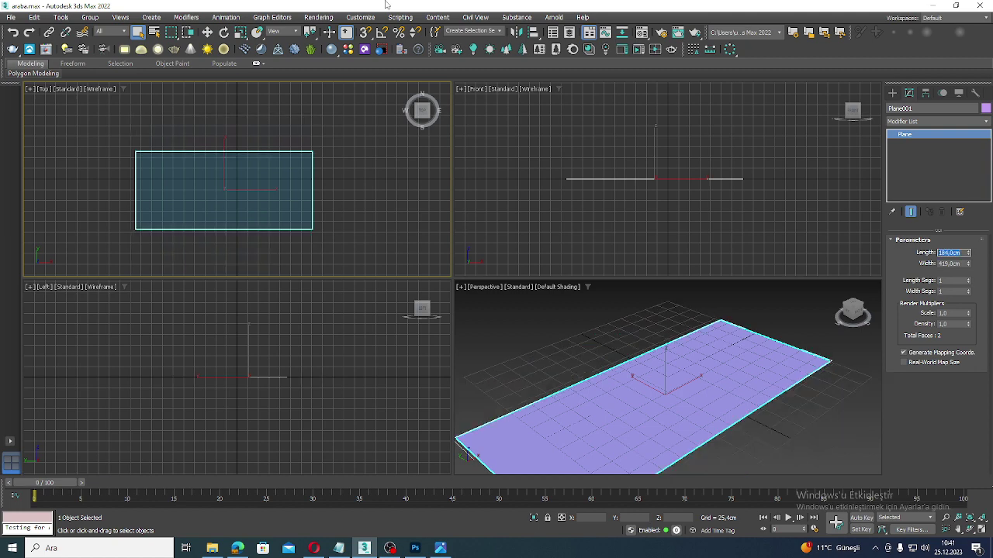
# Clone the resized plane in place as an instance.
pyautogui.click(697, 402)
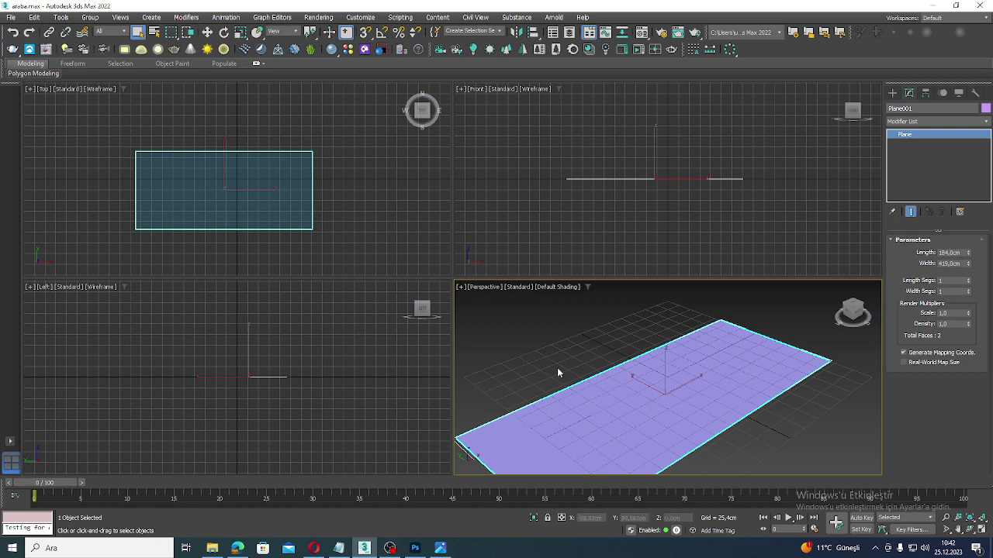
pyautogui.scroll(2, 615, 377)
pyautogui.scroll(-4, 615, 380)
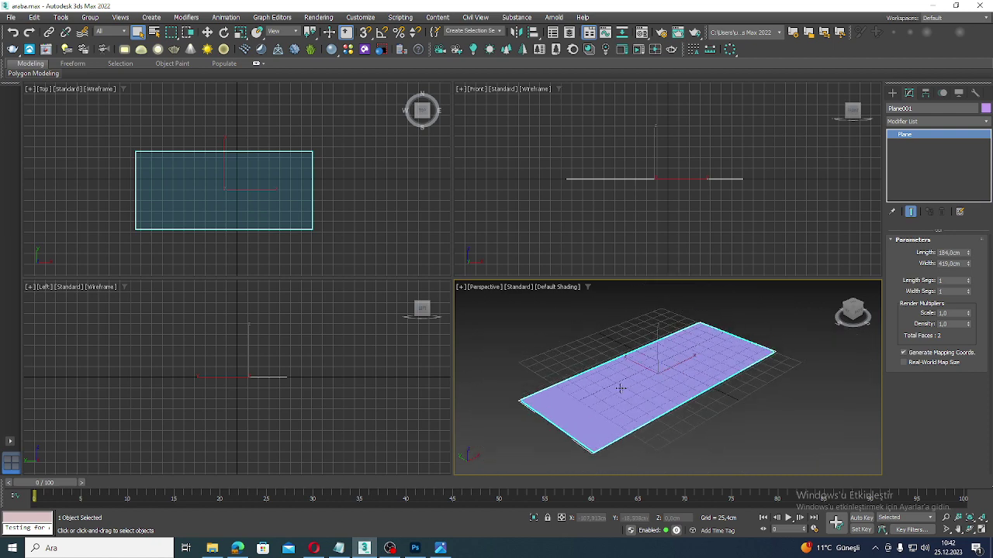
pyautogui.hotkey('ctrl', 'v')
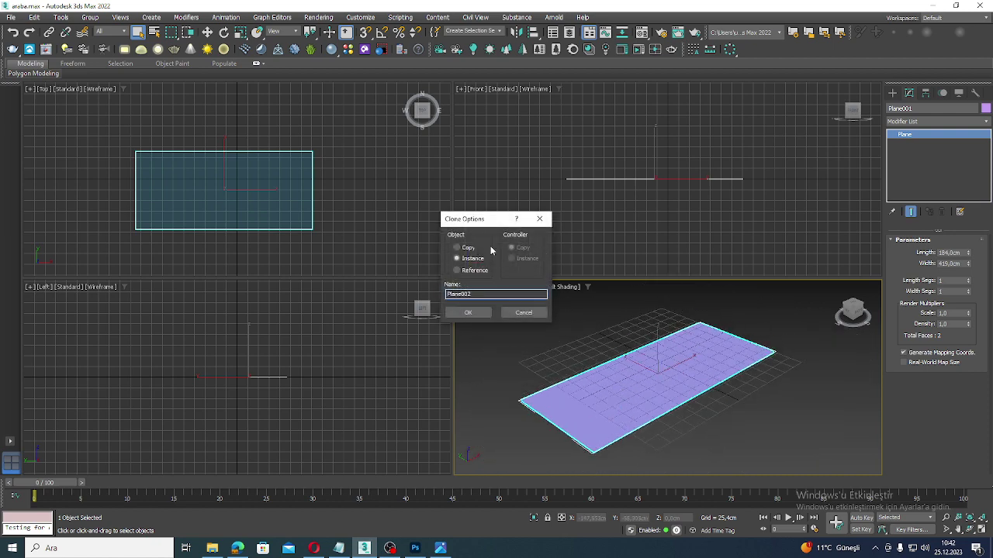
pyautogui.click(467, 311)
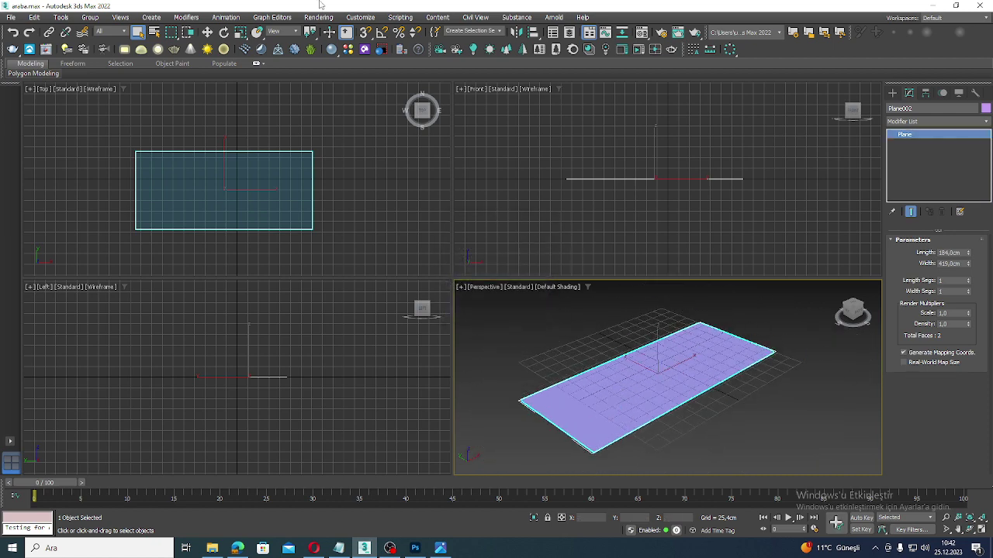
# Rotate the cloned plane by an offset of 90 degrees about the world X axis.
pyautogui.rightClick(224, 32)
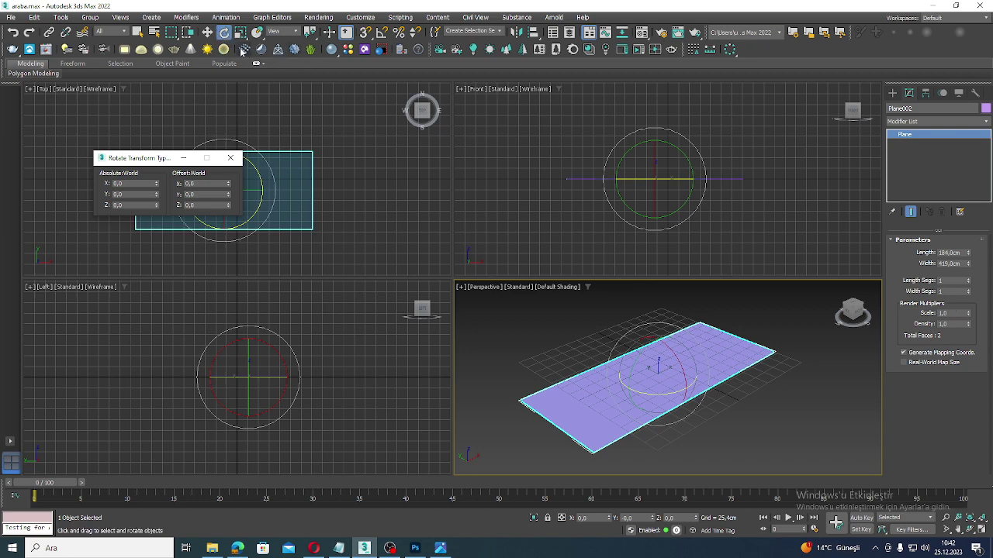
pyautogui.moveTo(154, 160); pyautogui.dragTo(616, 137)
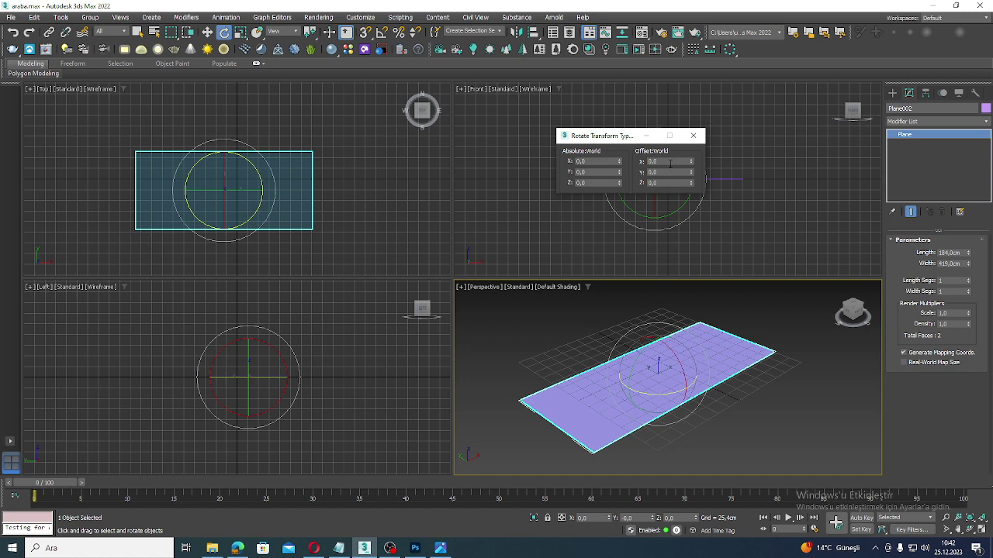
pyautogui.click(669, 162)
pyautogui.write('90')
pyautogui.press('Return')
pyautogui.rightClick(737, 409)
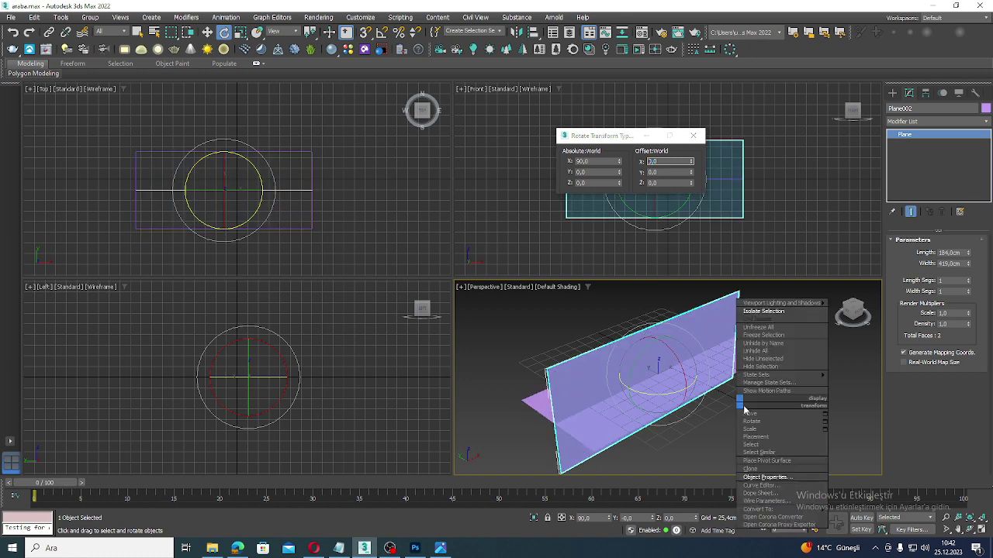
# Look up the car's overall height on the blueprint in Photoshop, return to 3ds Max and set the upright plane's length to 134 cm.
pyautogui.click(744, 414)
pyautogui.keyDown('alt'); pyautogui.moveTo(714, 405); pyautogui.dragTo(691, 407, button='middle'); pyautogui.keyUp('alt')
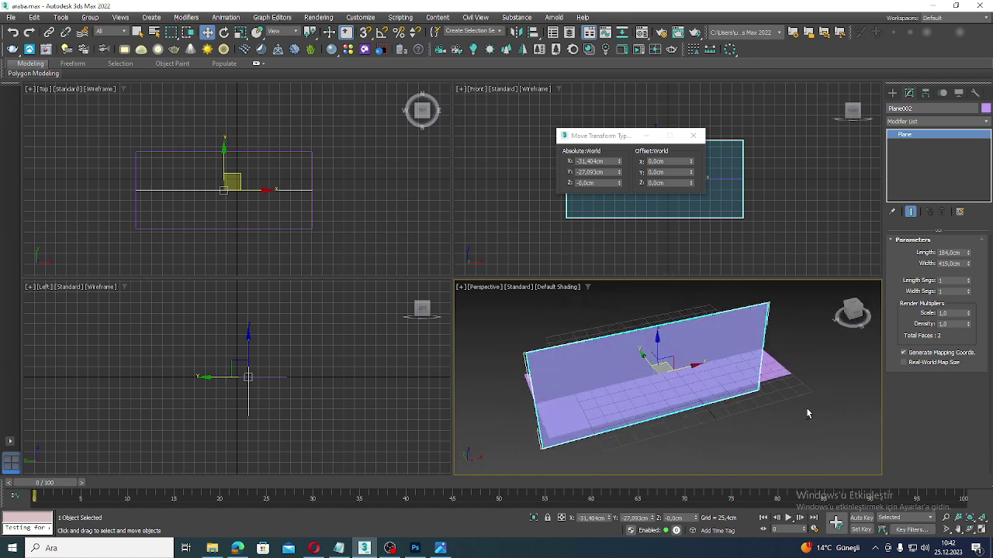
pyautogui.keyDown('alt'); pyautogui.moveTo(806, 414); pyautogui.dragTo(786, 401, button='middle'); pyautogui.keyUp('alt')
pyautogui.scroll(3, 787, 401)
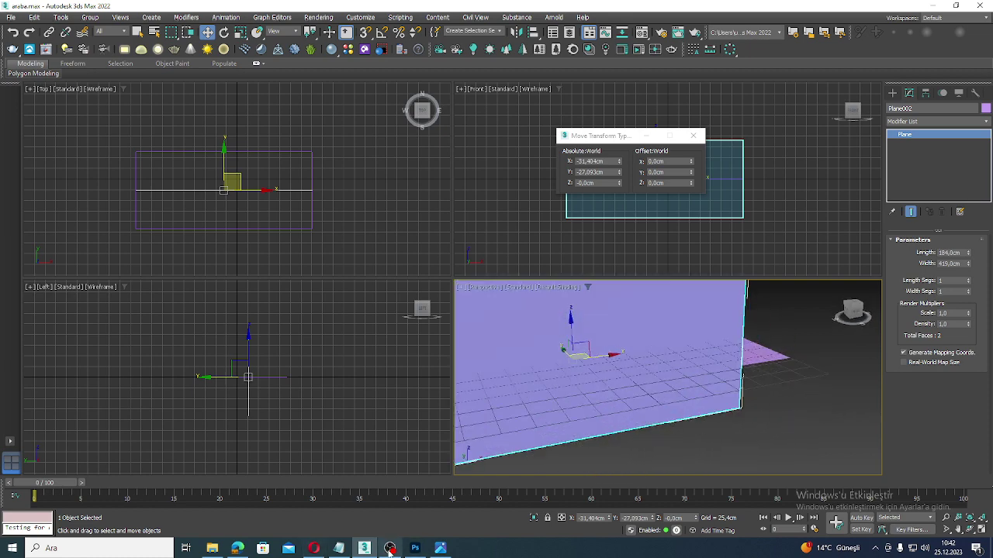
pyautogui.click(415, 548)
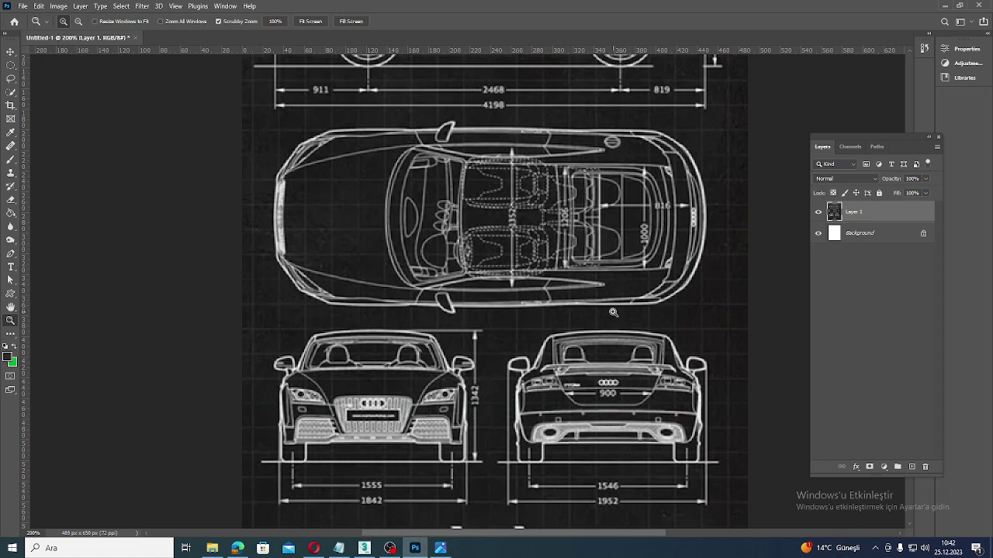
pyautogui.scroll(5, 613, 312)
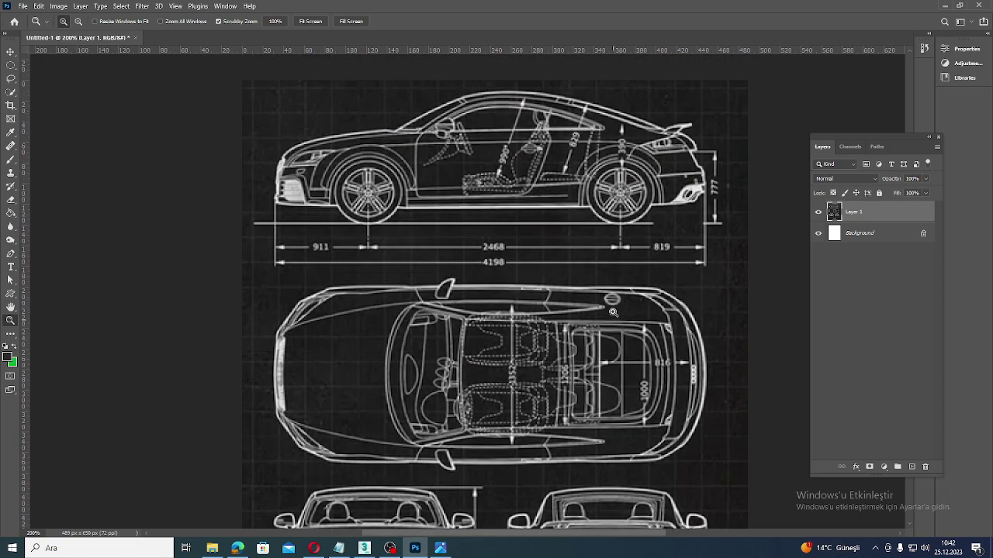
pyautogui.scroll(-5, 545, 217)
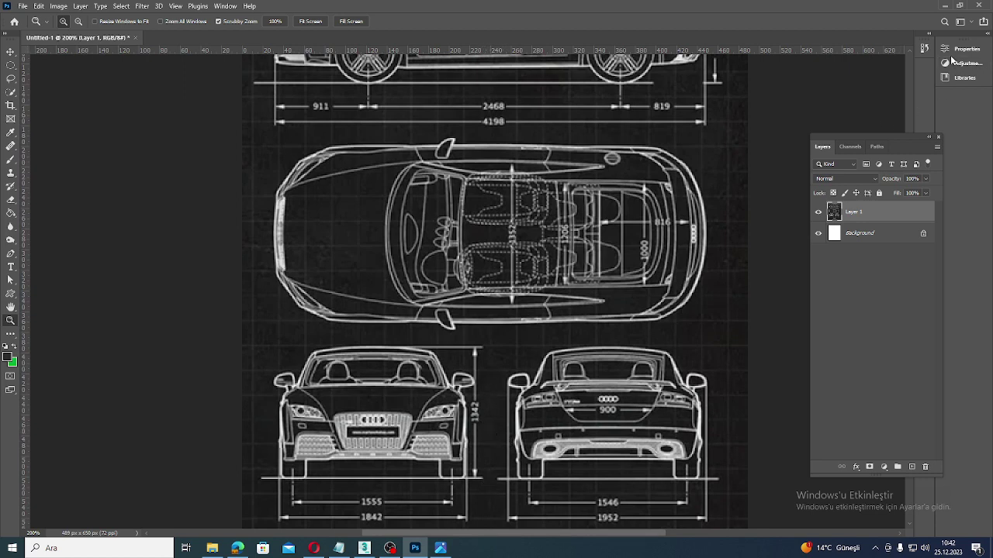
pyautogui.click(949, 7)
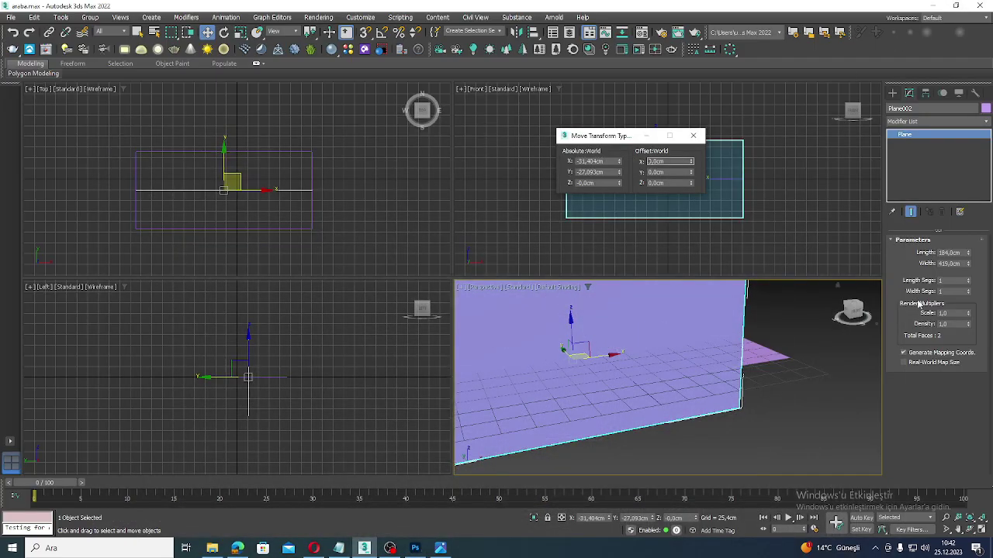
pyautogui.click(952, 252)
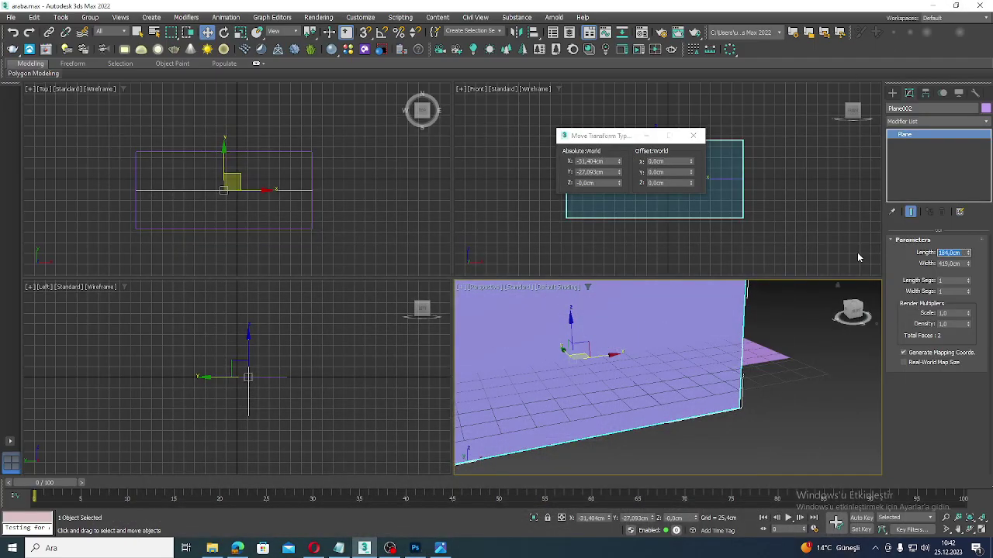
pyautogui.write('134')
pyautogui.click(756, 449)
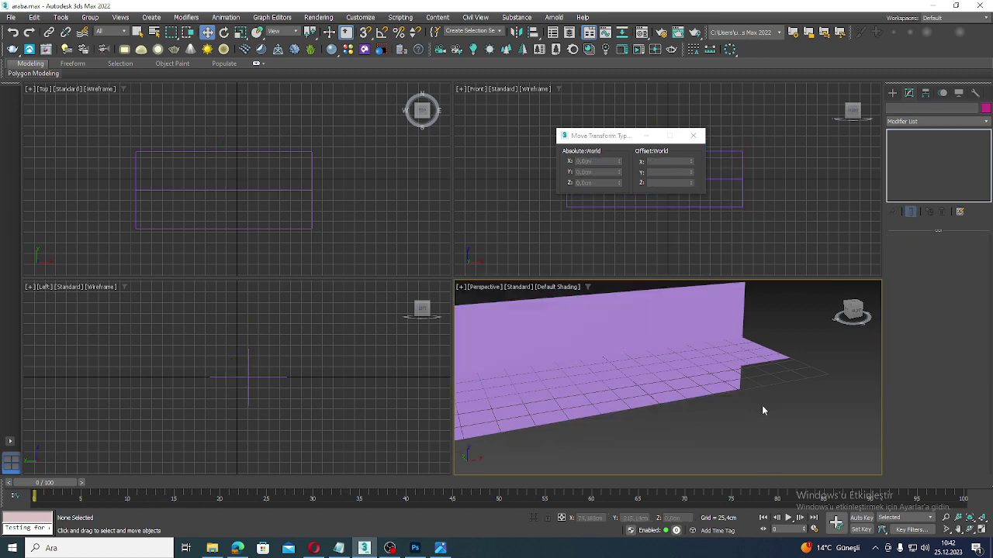
pyautogui.scroll(-3, 762, 404)
pyautogui.scroll(2, 698, 419)
pyautogui.scroll(-2, 688, 422)
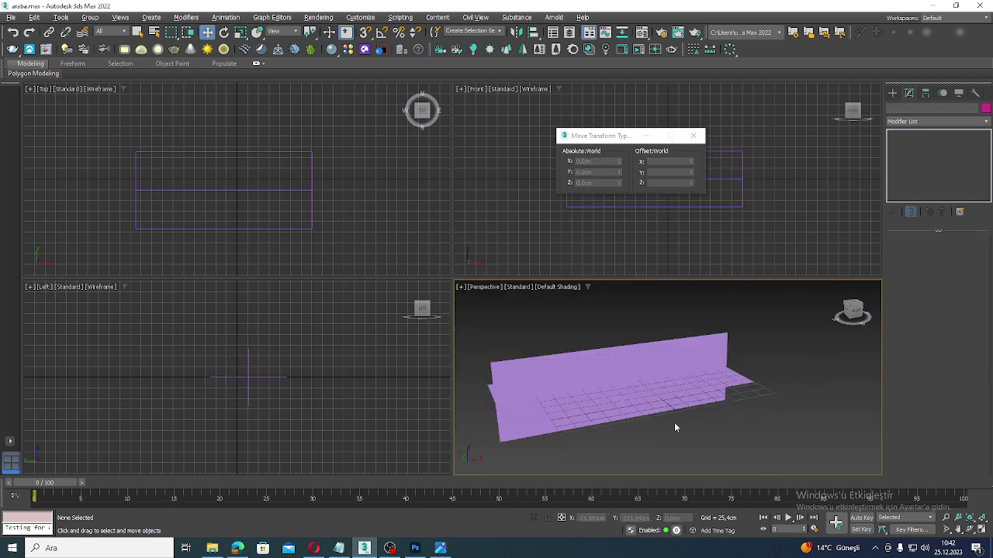
pyautogui.moveTo(674, 427)
pyautogui.keyDown('alt'); pyautogui.mouseDown(button='middle')
pyautogui.moveTo(764, 437)
pyautogui.moveTo(666, 422)
pyautogui.mouseUp(button='middle'); pyautogui.keyUp('alt')
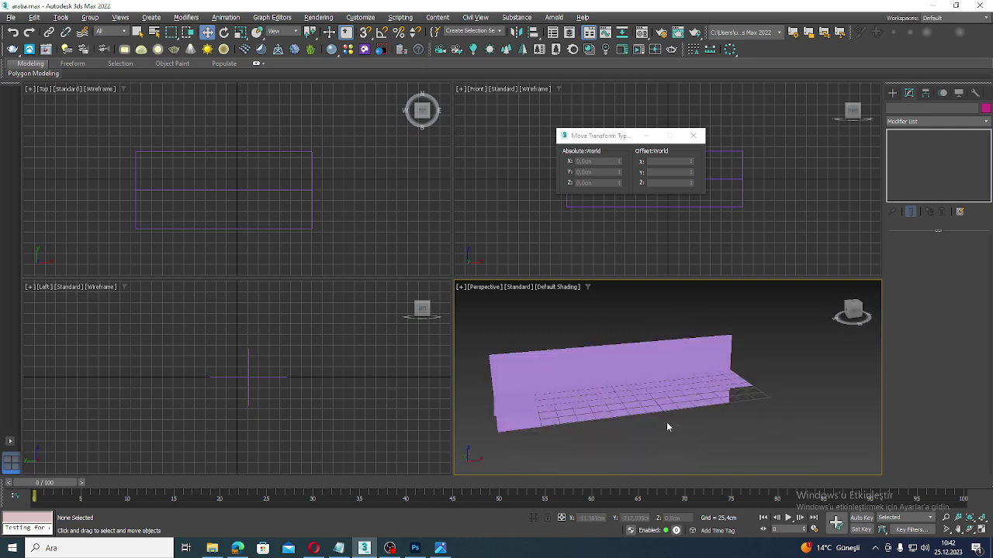
pyautogui.click(588, 356)
pyautogui.keyDown('alt'); pyautogui.moveTo(586, 383); pyautogui.dragTo(693, 447, button='middle'); pyautogui.keyUp('alt')
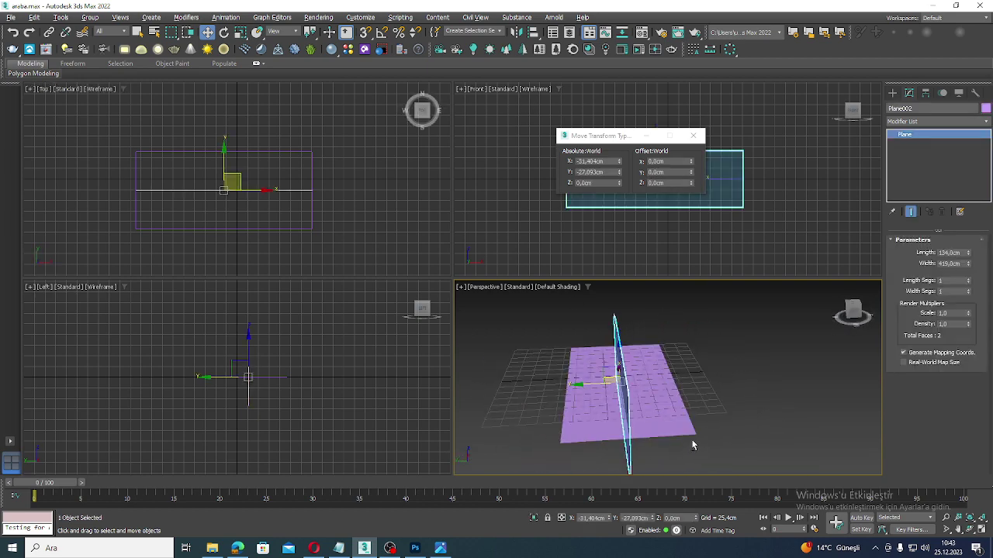
pyautogui.click(534, 31)
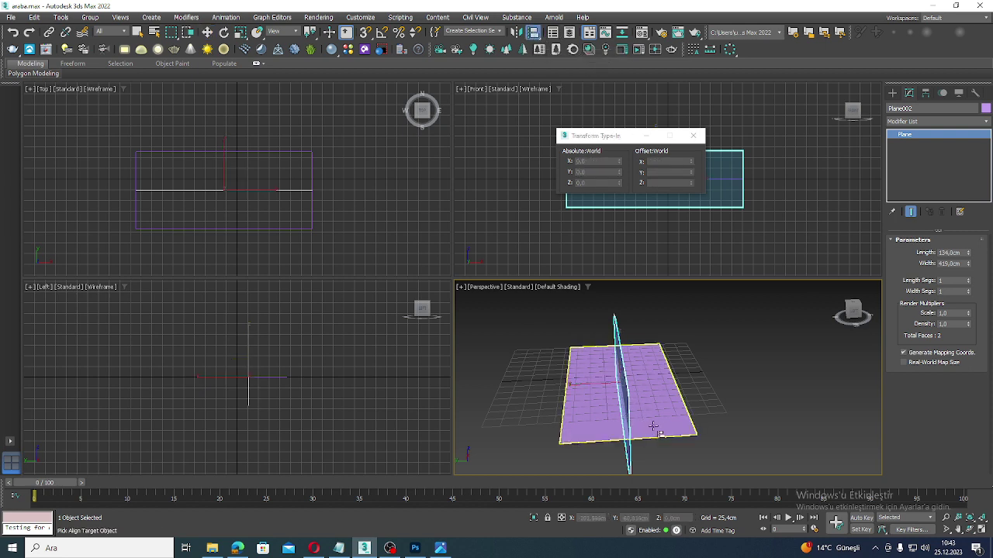
pyautogui.click(679, 428)
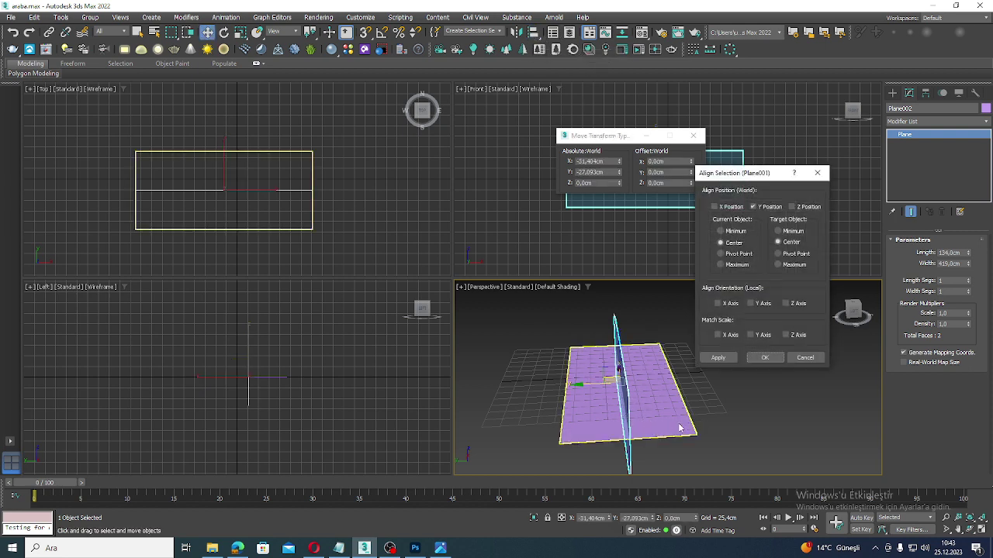
pyautogui.click(787, 304)
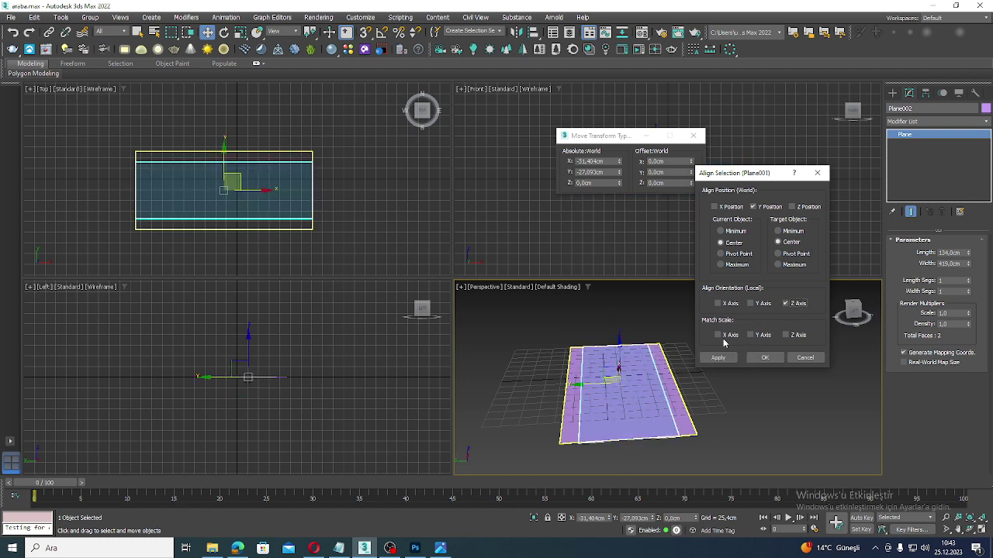
pyautogui.click(756, 208)
pyautogui.click(805, 358)
pyautogui.click(751, 394)
pyautogui.keyDown('alt'); pyautogui.moveTo(754, 387); pyautogui.dragTo(717, 390, button='middle'); pyautogui.keyUp('alt')
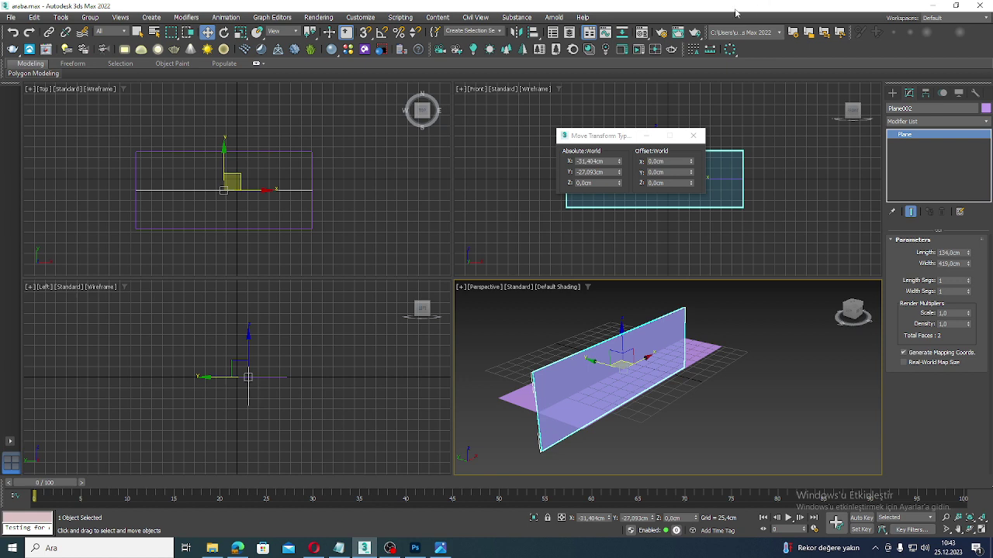
# Align the upright plane to the horizontal plane in Z position only, matching its minimum to the target's maximum.
pyautogui.click(534, 33)
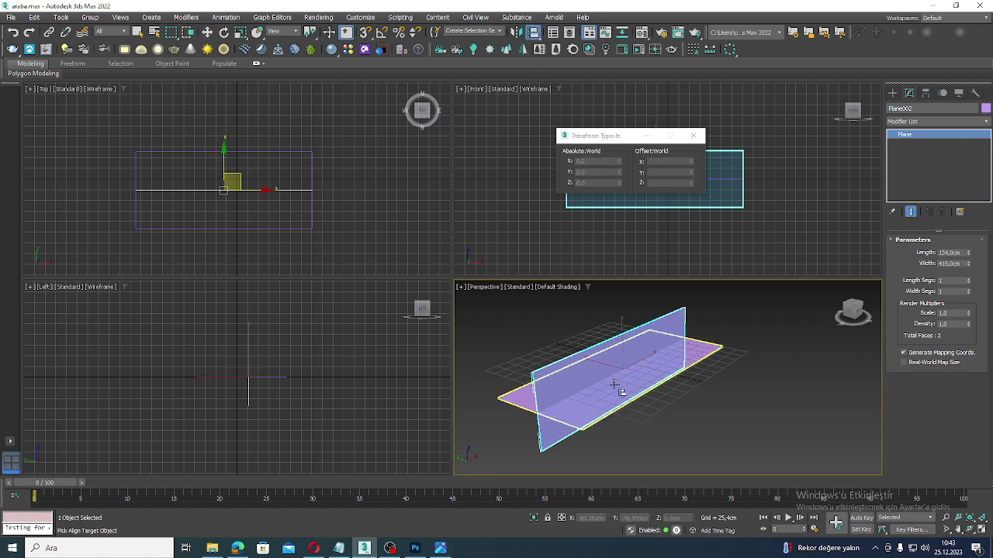
pyautogui.click(713, 361)
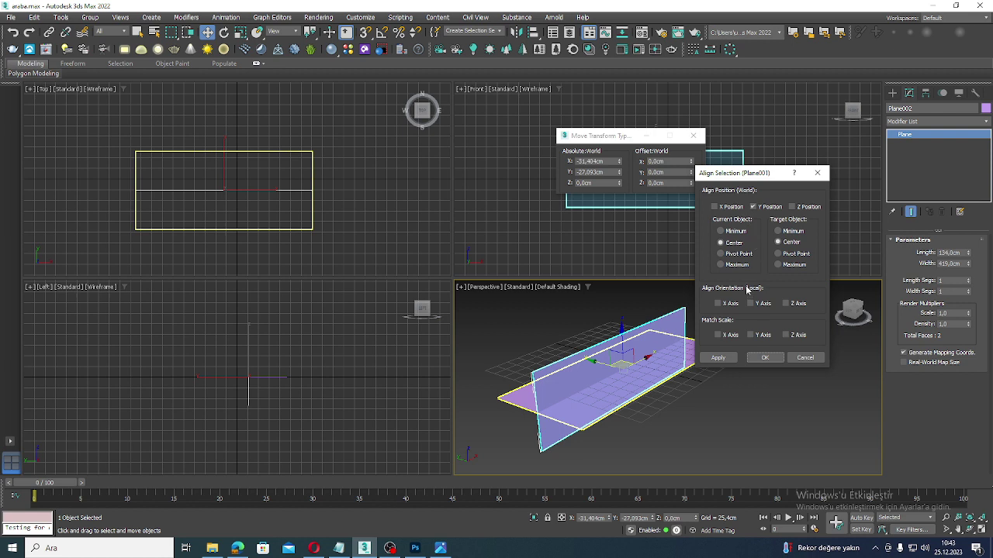
pyautogui.click(754, 207)
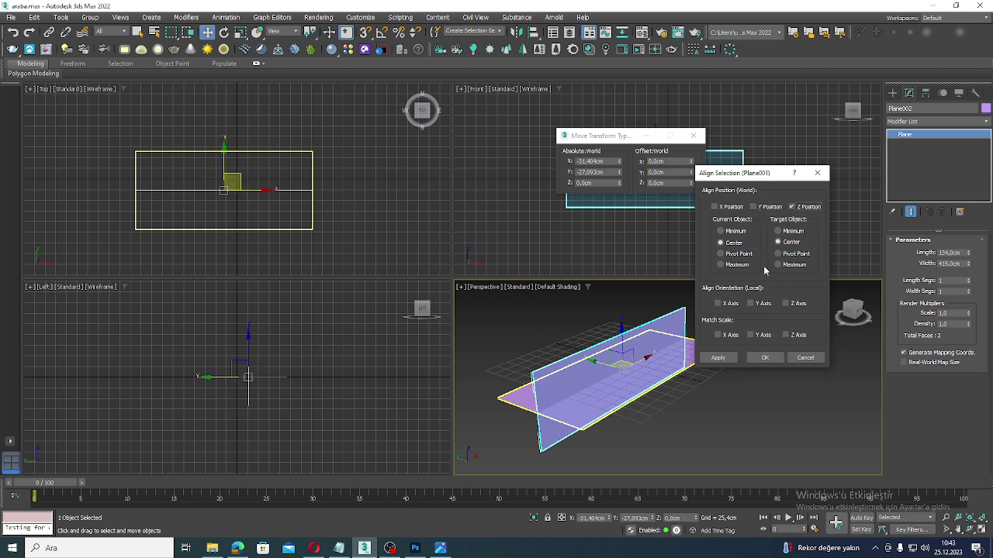
pyautogui.click(722, 231)
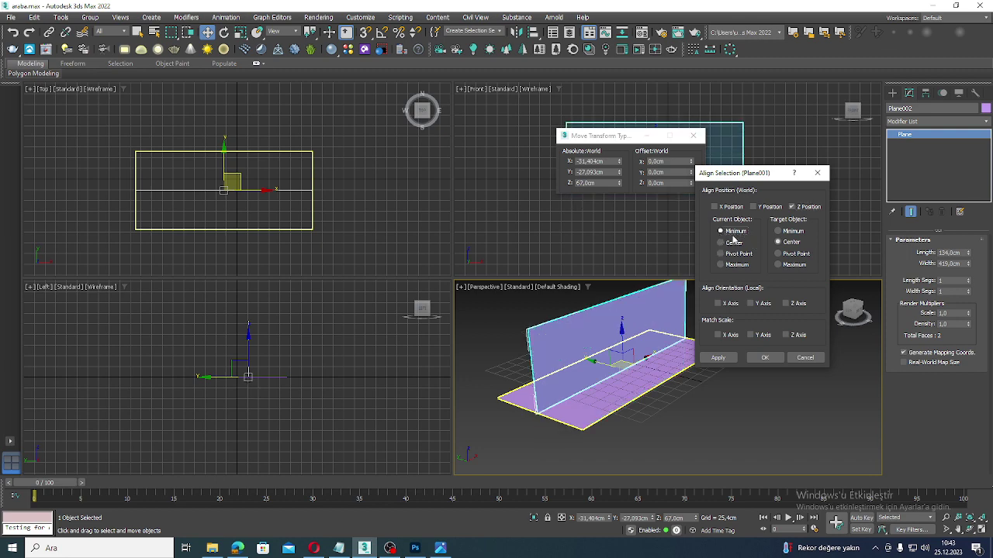
pyautogui.click(779, 265)
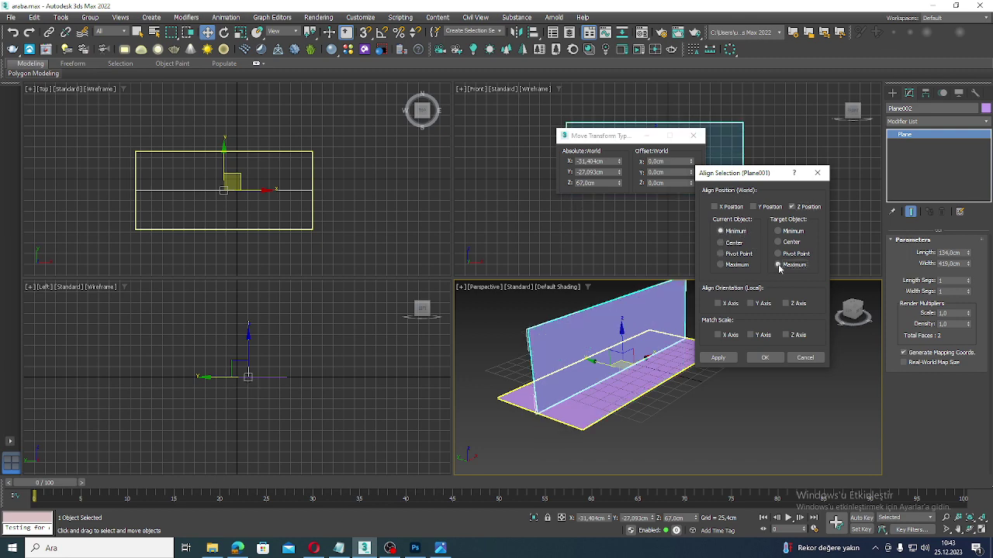
pyautogui.click(763, 358)
pyautogui.keyDown('alt'); pyautogui.moveTo(686, 430); pyautogui.dragTo(732, 432, button='middle'); pyautogui.keyUp('alt')
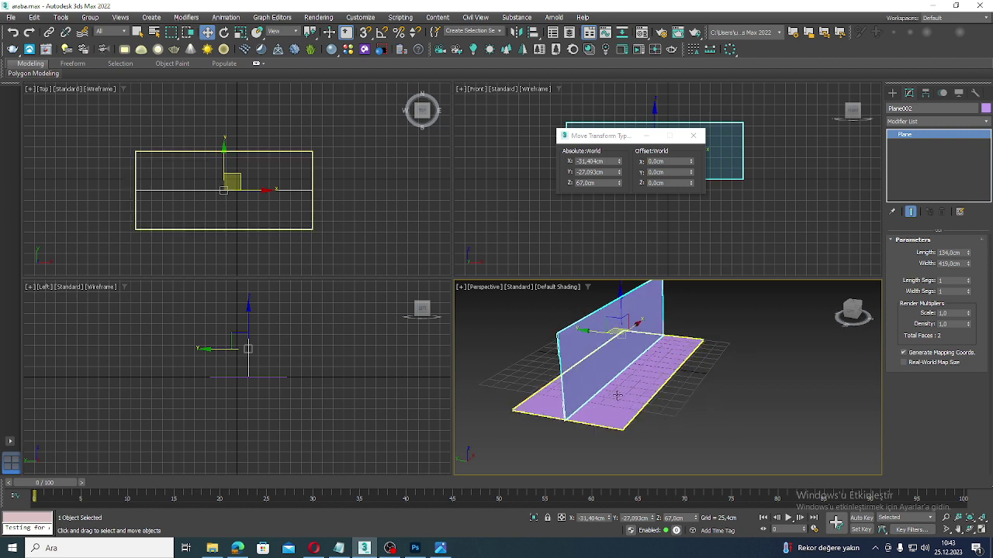
# Clone the horizontal plane in place as a copy.
pyautogui.click(641, 402)
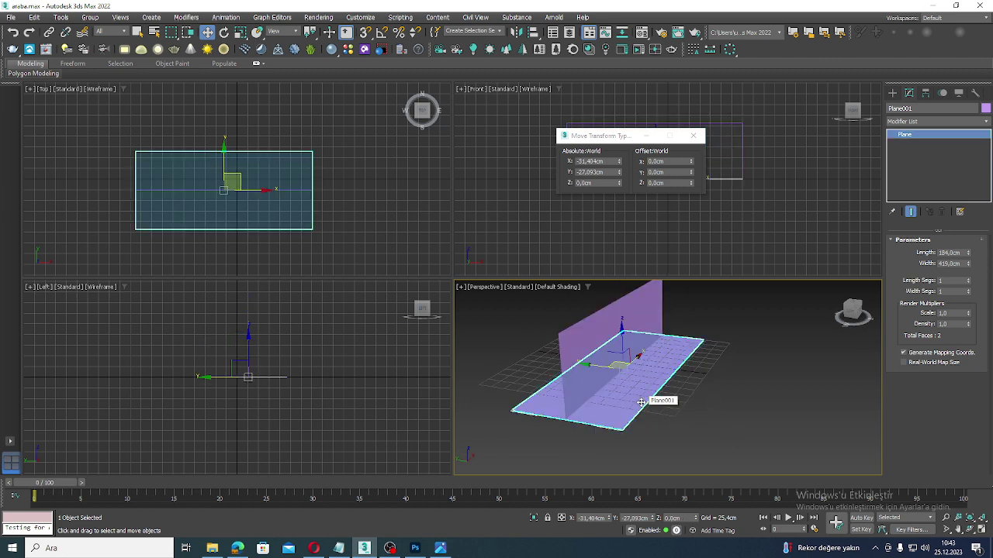
pyautogui.hotkey('ctrl', 'v')
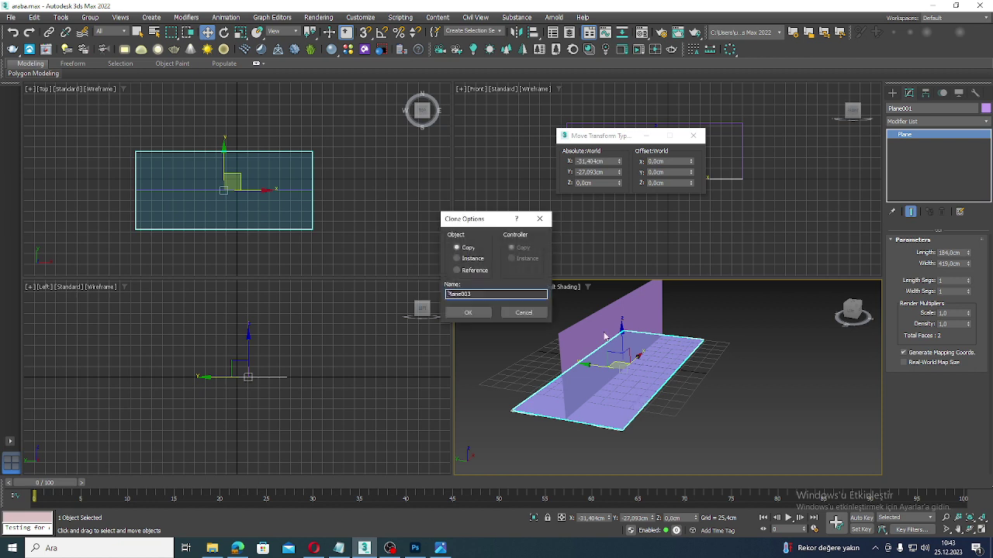
pyautogui.click(470, 313)
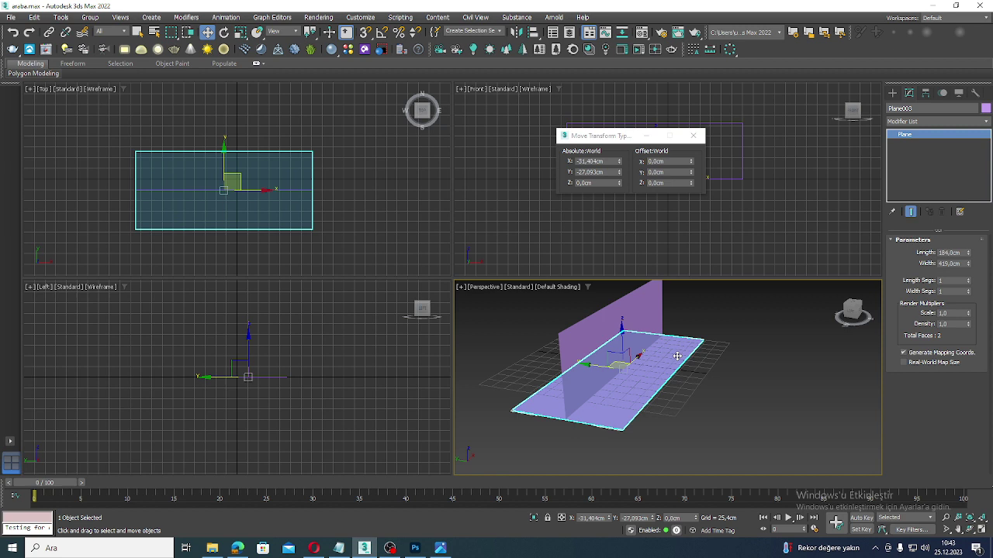
pyautogui.click(710, 359)
# Set the upright plane's width to 184 cm.
pyautogui.click(638, 291)
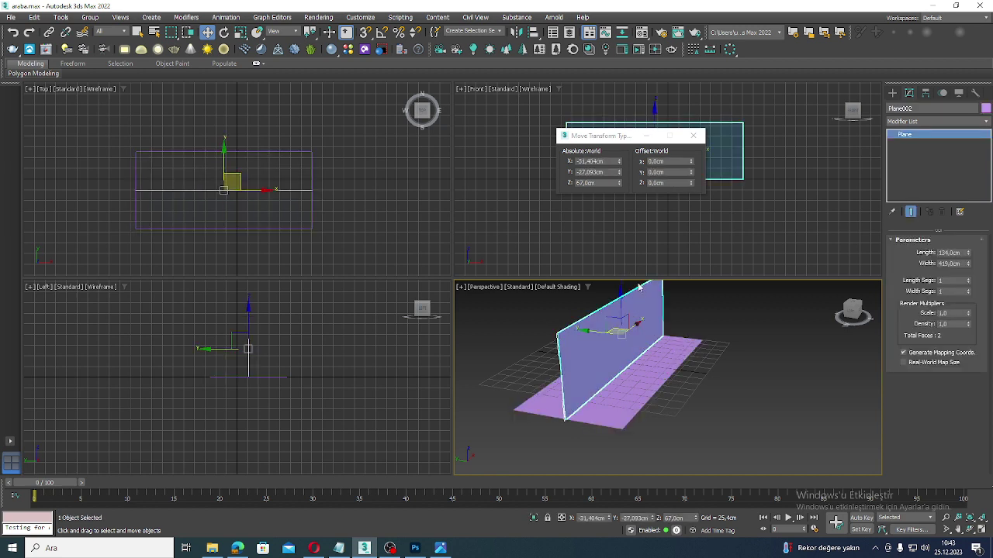
pyautogui.click(664, 388)
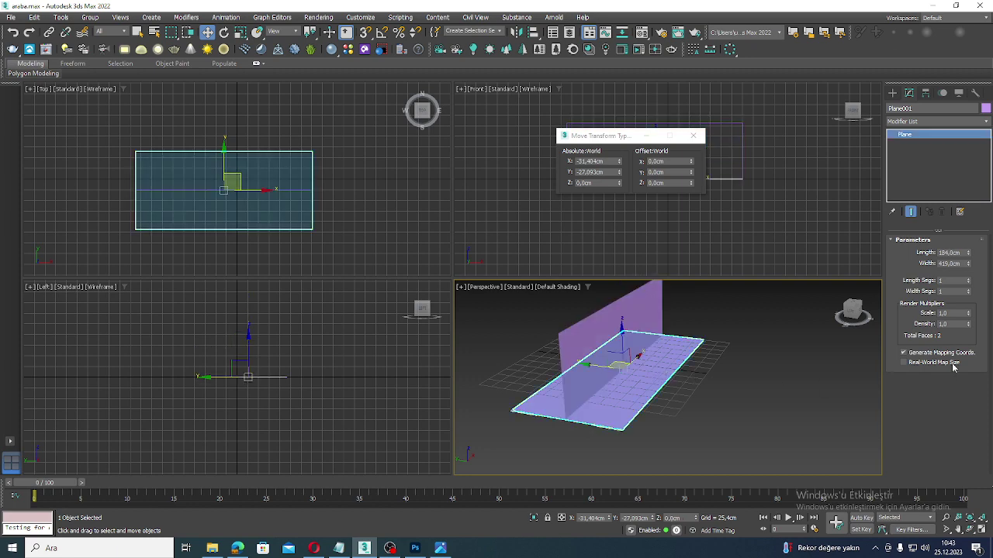
pyautogui.click(604, 333)
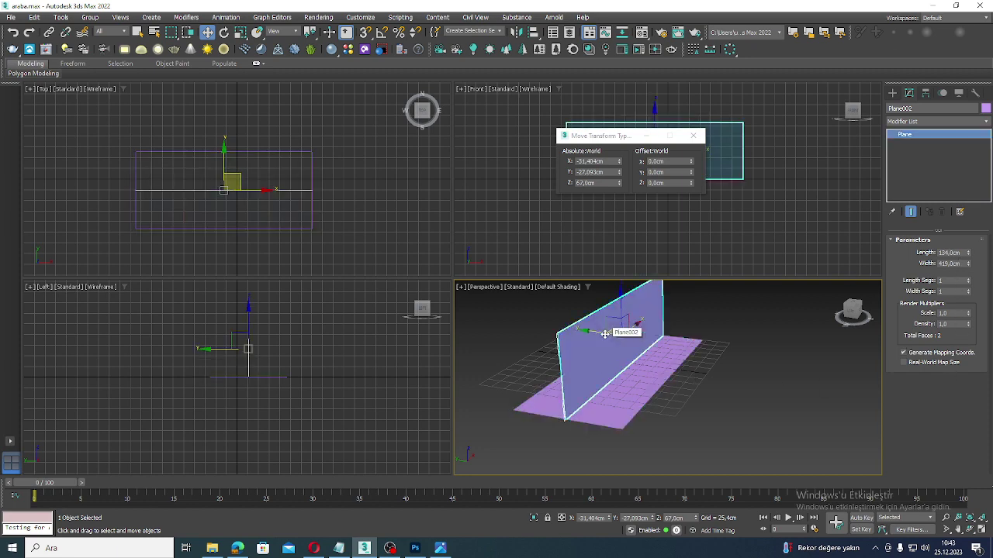
pyautogui.doubleClick(951, 264)
pyautogui.write('1')
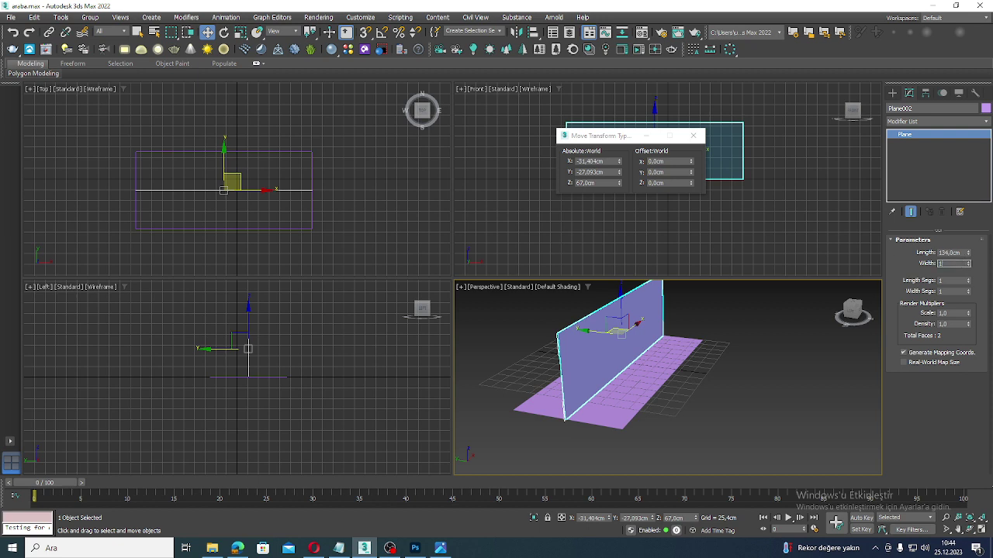
pyautogui.write('84')
pyautogui.press('Return')
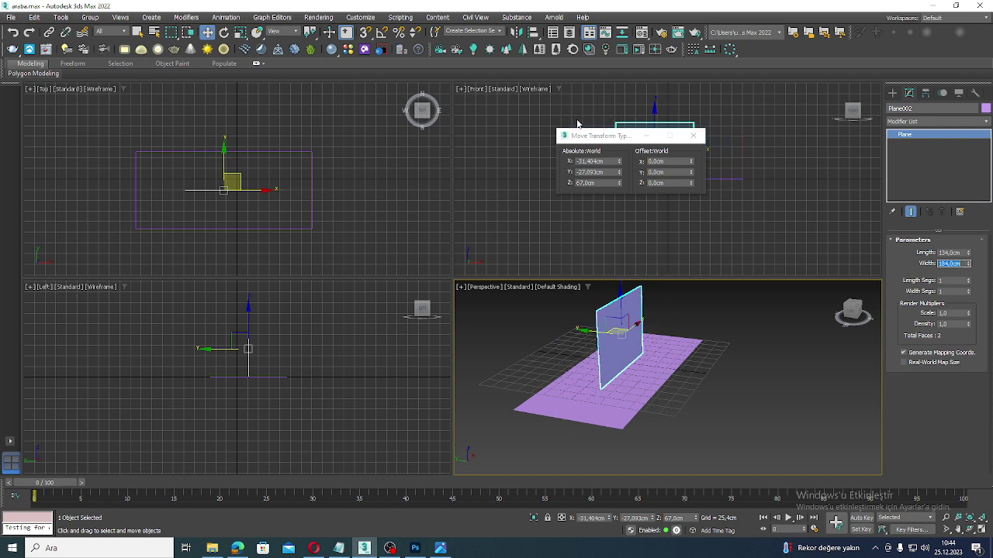
pyautogui.click(748, 376)
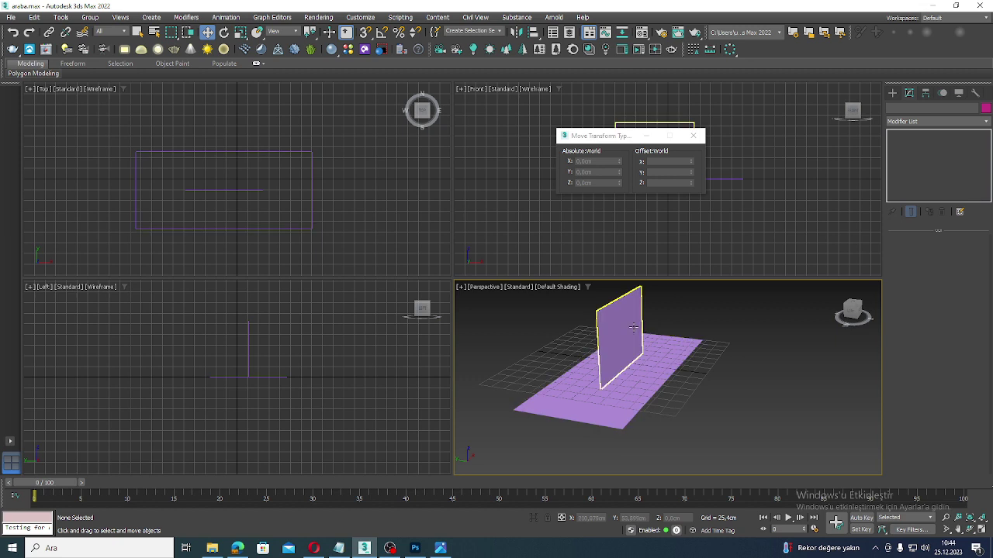
# Rotate the upright plane by an offset of 90 degrees about the world Z axis.
pyautogui.hotkey('ctrl', 'z')
pyautogui.click(223, 32)
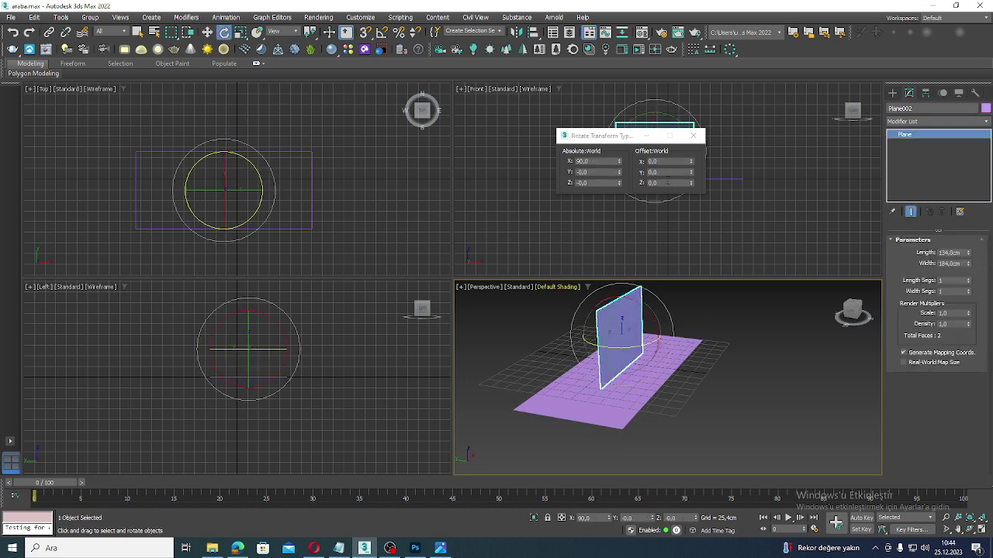
pyautogui.click(668, 181)
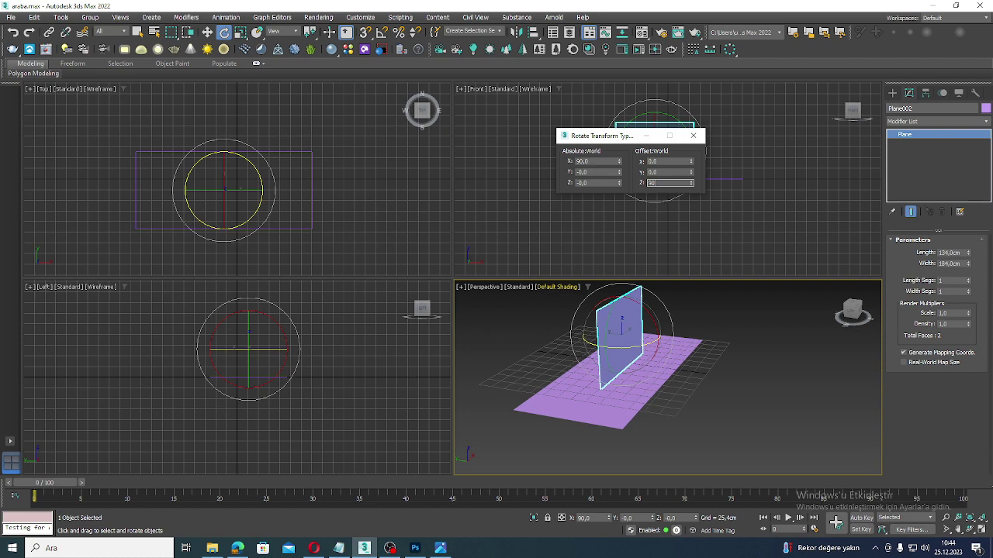
pyautogui.write('90')
pyautogui.press('Return')
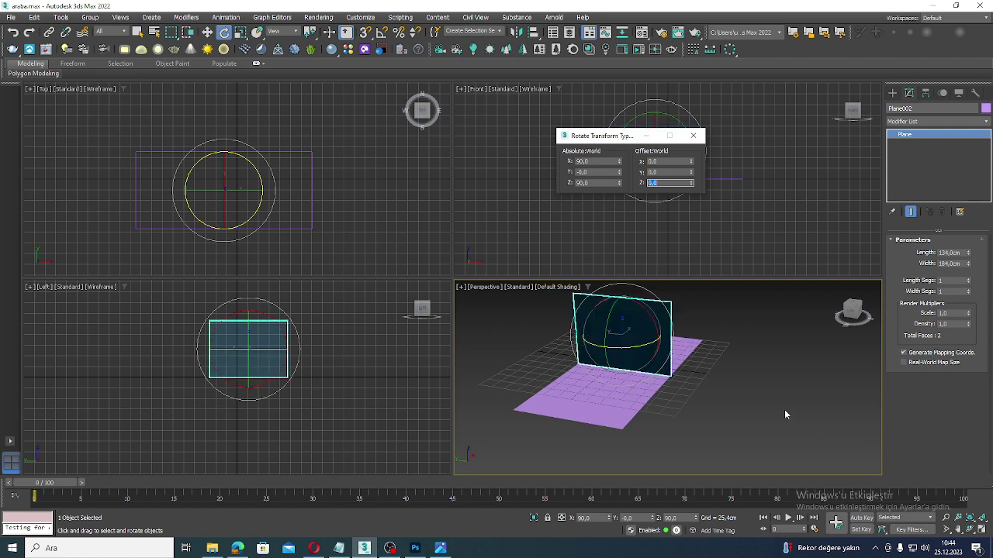
pyautogui.click(774, 404)
pyautogui.keyDown('alt'); pyautogui.moveTo(712, 395); pyautogui.dragTo(653, 465, button='middle'); pyautogui.keyUp('alt')
# Undo the upright plane's Z rotation and its width change.
pyautogui.hotkey('ctrl', 'z')
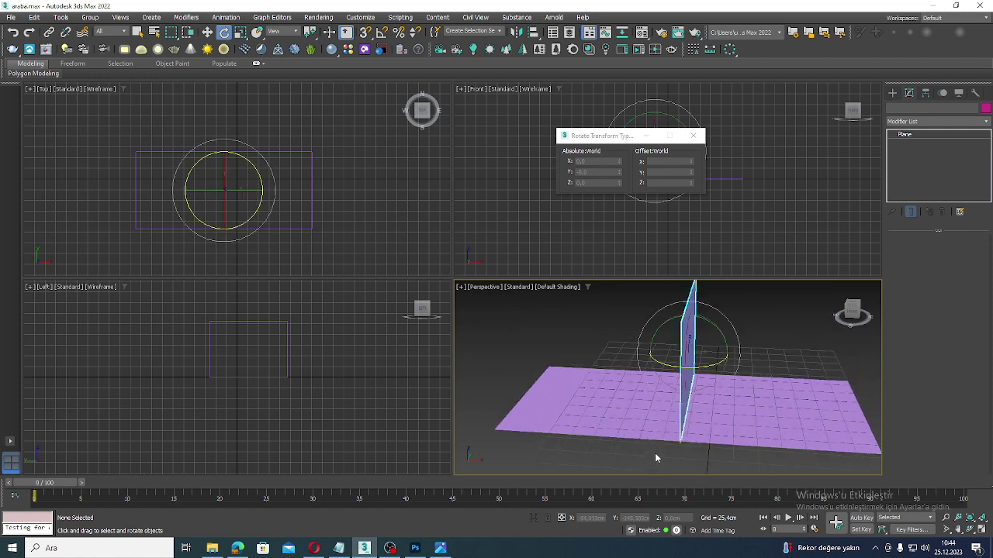
pyautogui.hotkey('ctrl', 'z')
pyautogui.hotkey('ctrl', 'z')
pyautogui.hotkey('ctrl', 'y')
pyautogui.hotkey('ctrl', 'y')
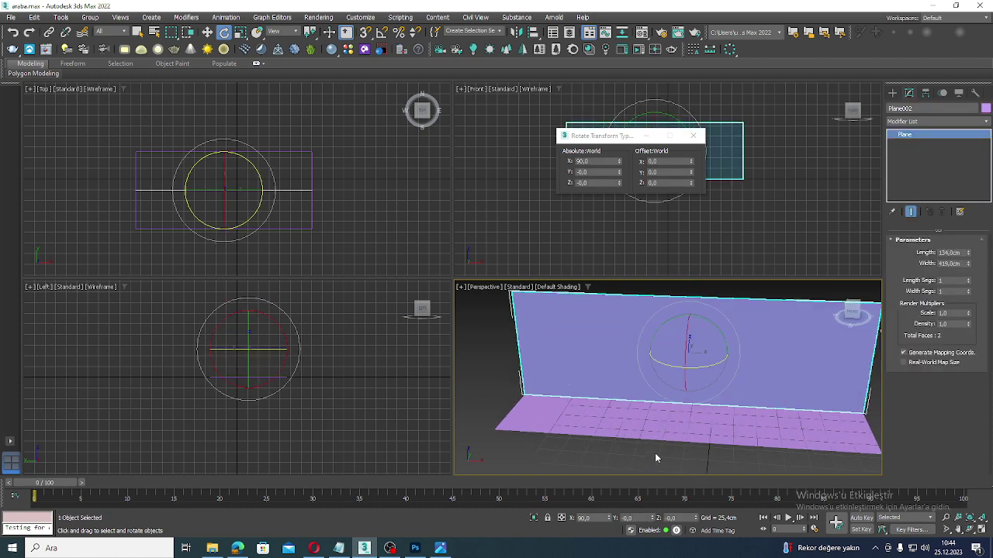
# Clone the upright plane in place as a copy and rotate the copy by an offset of 90 degrees about world Z.
pyautogui.keyDown('shift'); pyautogui.moveTo(671, 360); pyautogui.dragTo(675, 380); pyautogui.keyUp('shift')
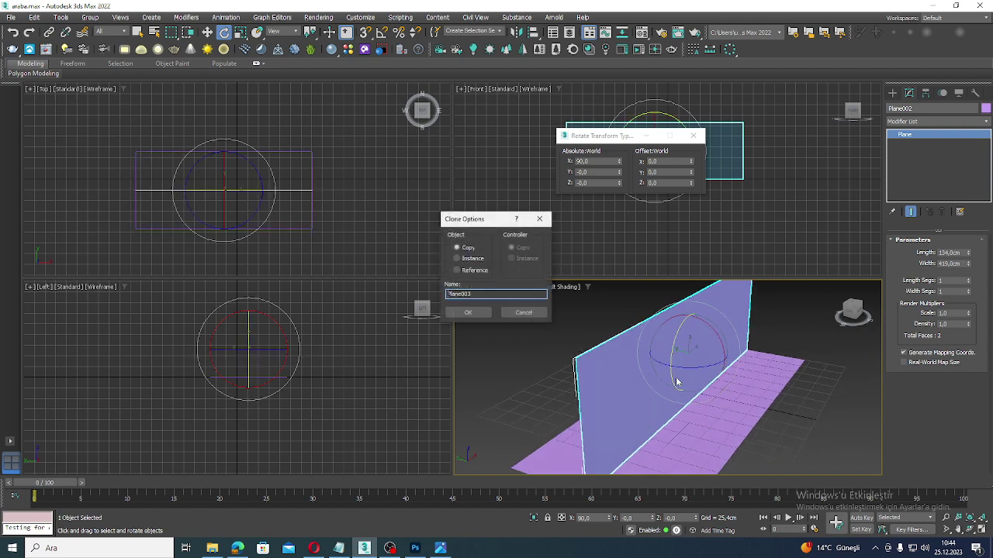
pyautogui.click(469, 313)
pyautogui.click(836, 413)
pyautogui.click(608, 354)
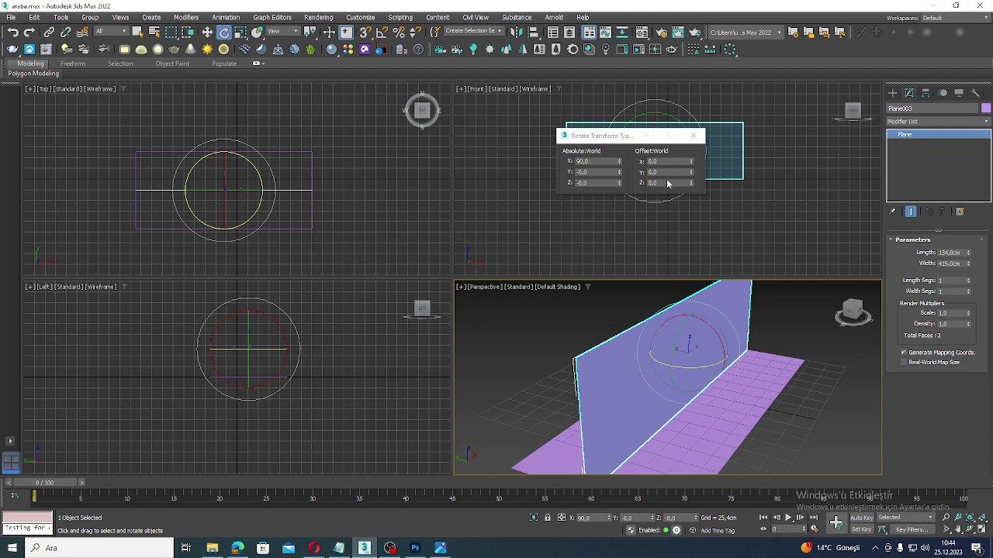
pyautogui.click(669, 182)
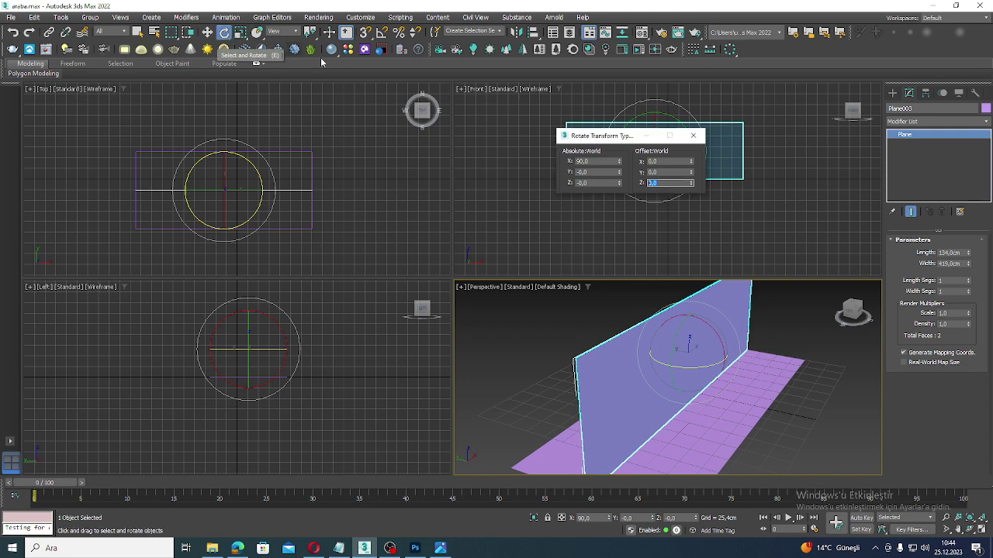
pyautogui.write('90')
pyautogui.press('Return')
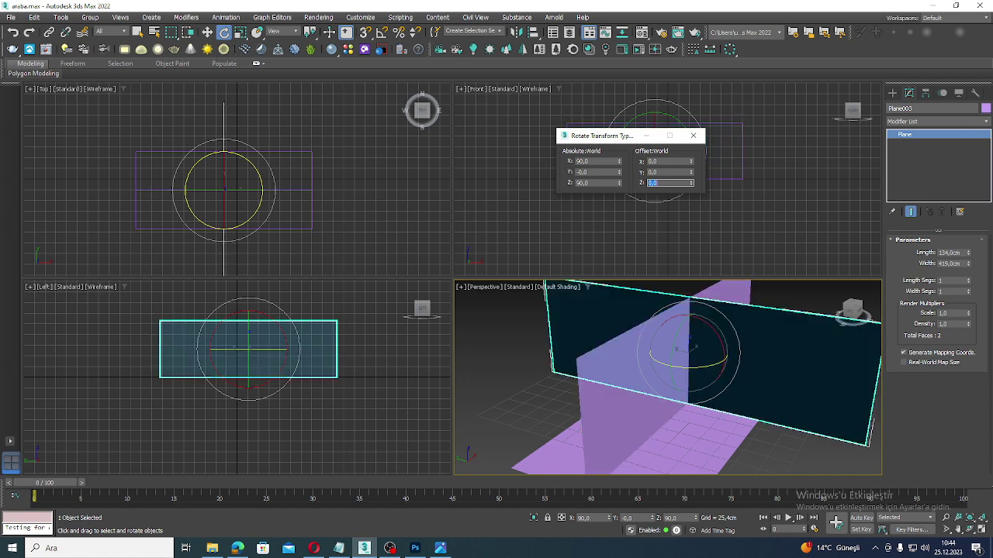
# Set the width of the rotated upright copy to 184 cm.
pyautogui.click(807, 465)
pyautogui.click(725, 436)
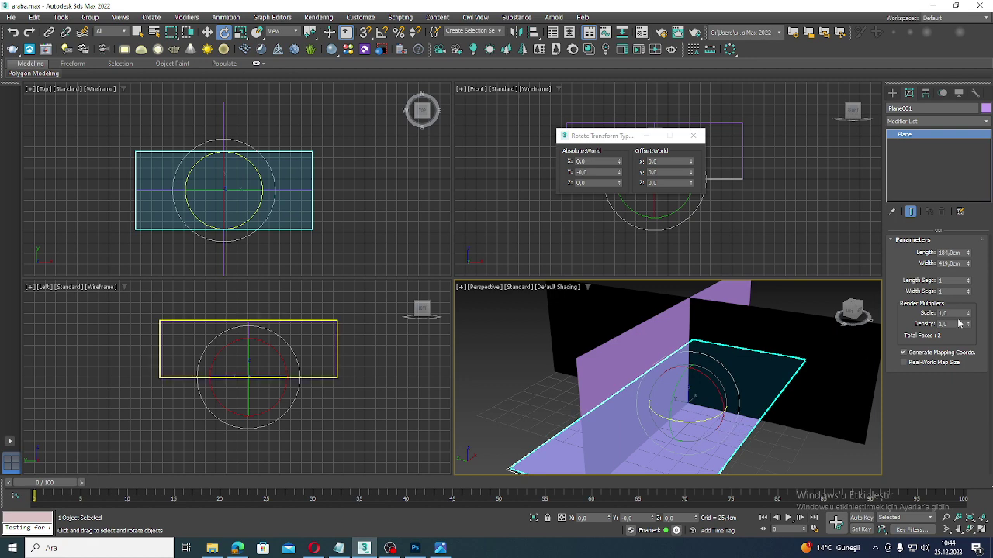
pyautogui.click(869, 382)
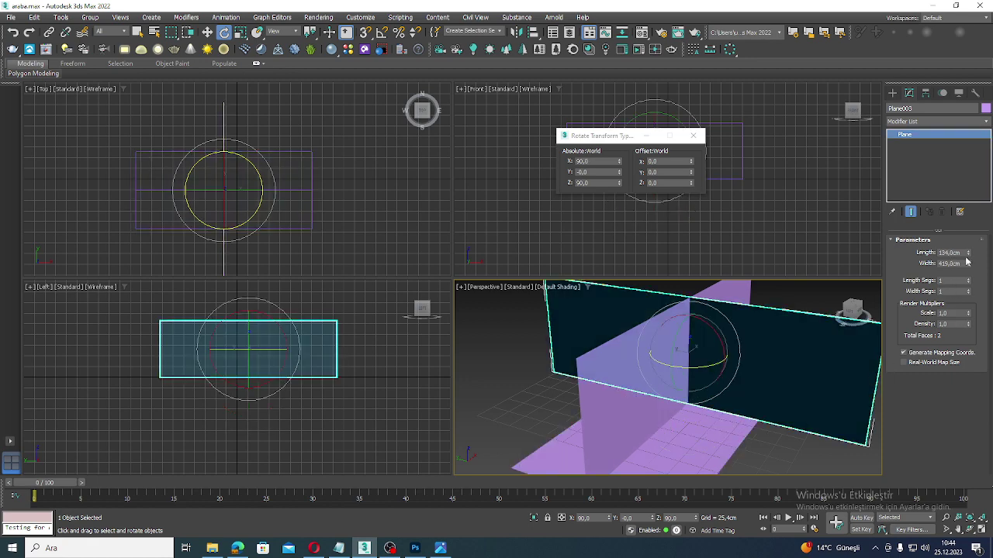
pyautogui.doubleClick(949, 264)
pyautogui.write('184')
pyautogui.press('Return')
# Move the crosswise plane along X to about 126 cm and place one copy of it at about X -201 cm.
pyautogui.rightClick(703, 327)
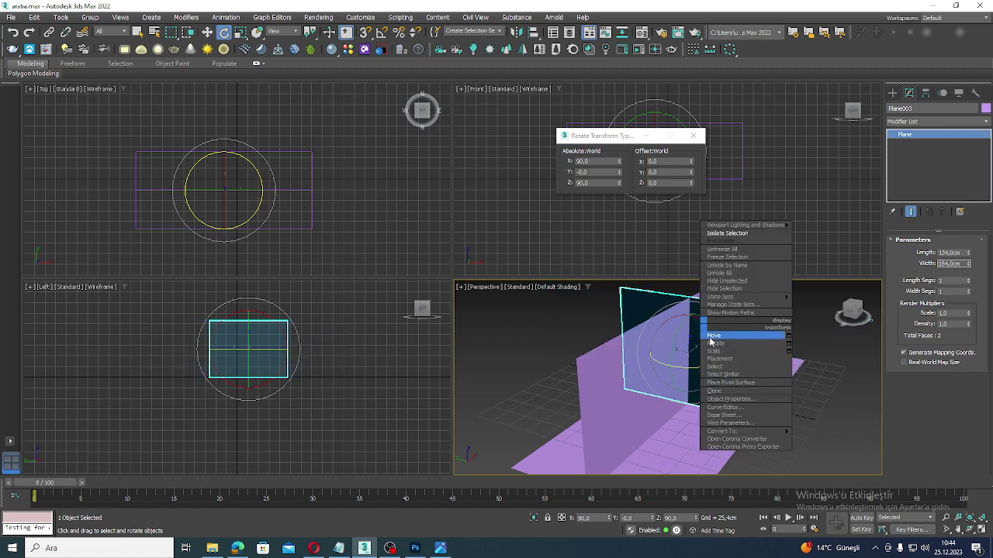
pyautogui.click(710, 335)
pyautogui.keyDown('alt'); pyautogui.moveTo(759, 357); pyautogui.dragTo(720, 350, button='middle'); pyautogui.keyUp('alt')
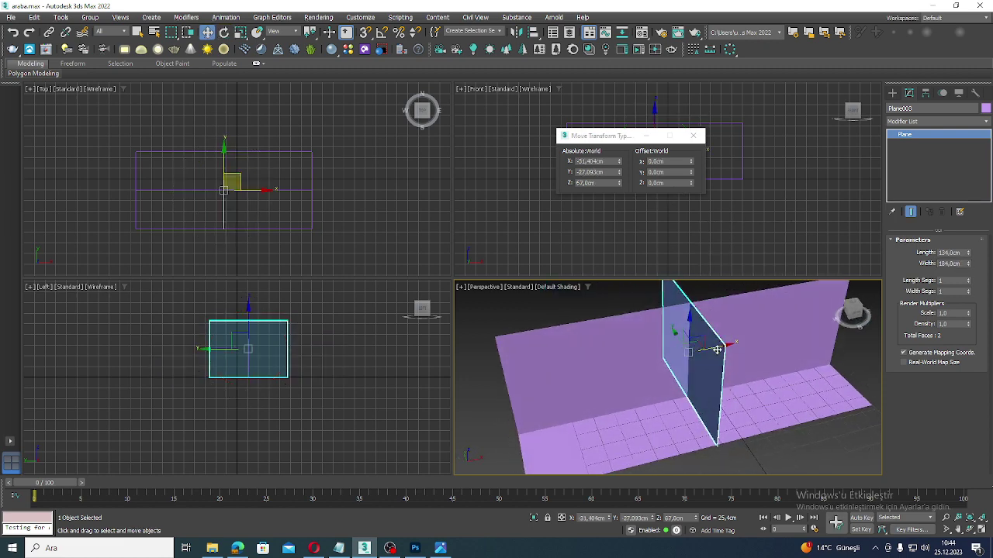
pyautogui.moveTo(716, 348)
pyautogui.mouseDown()
pyautogui.moveTo(853, 324)
pyautogui.moveTo(636, 353)
pyautogui.moveTo(834, 314)
pyautogui.moveTo(824, 327)
pyautogui.moveTo(560, 377)
pyautogui.moveTo(566, 386)
pyautogui.mouseUp()
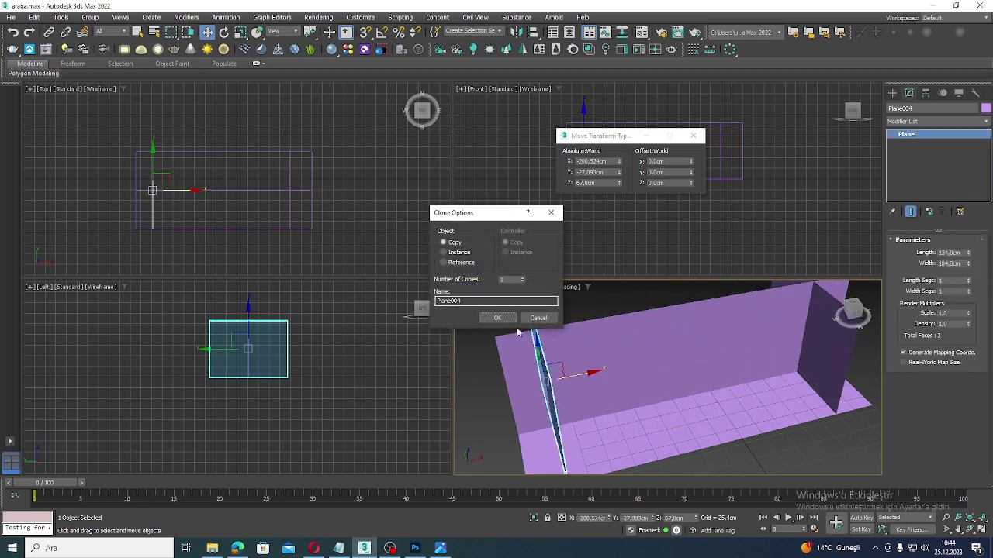
pyautogui.click(497, 318)
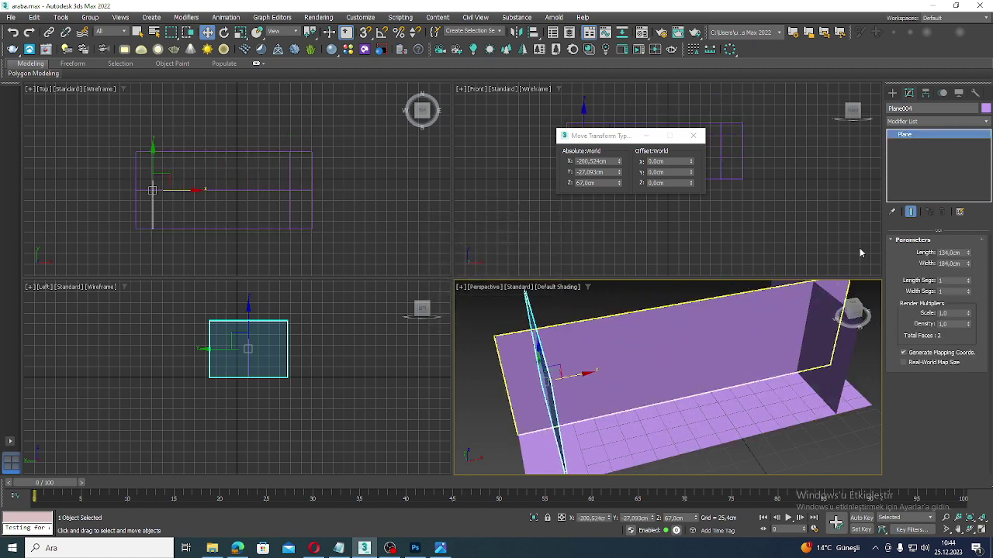
# Rename the crosswise plane at the negative X end as arka and the one at the opposite end as ön.
pyautogui.click(917, 109)
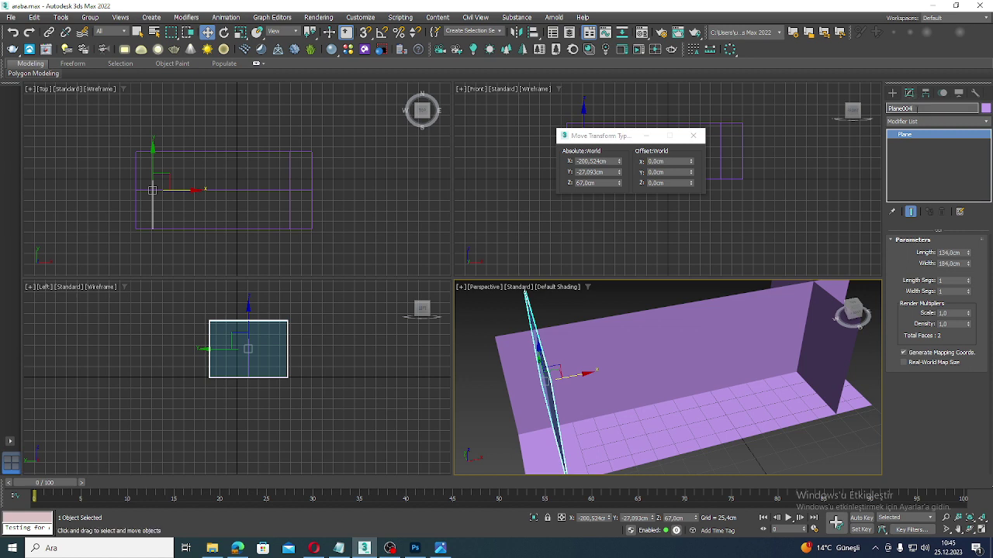
pyautogui.write('al')
pyautogui.press('Return')
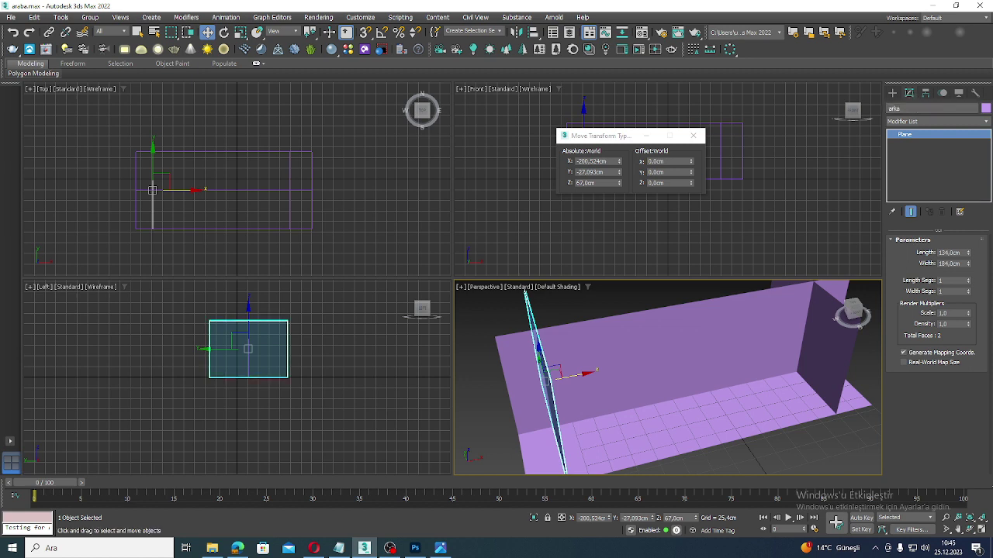
pyautogui.click(830, 357)
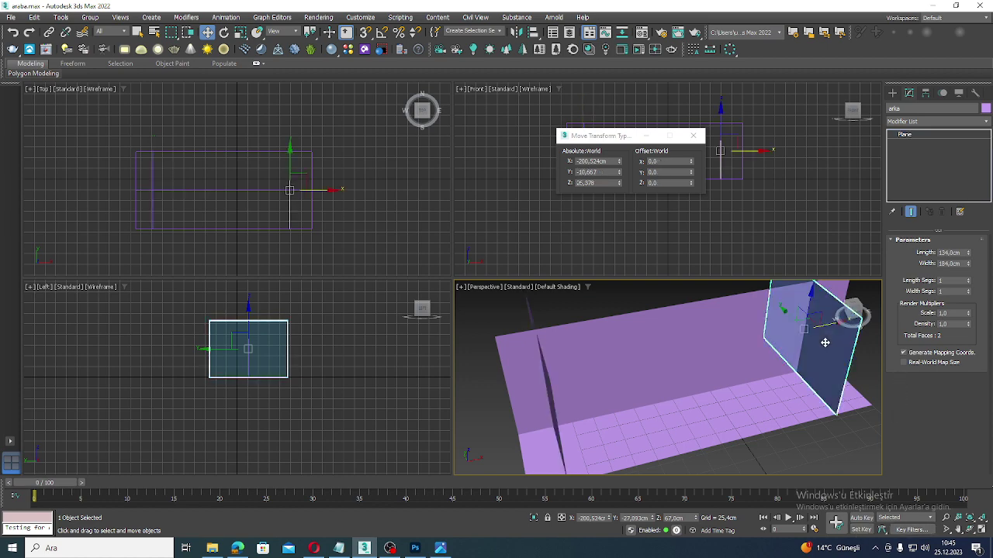
pyautogui.click(939, 107)
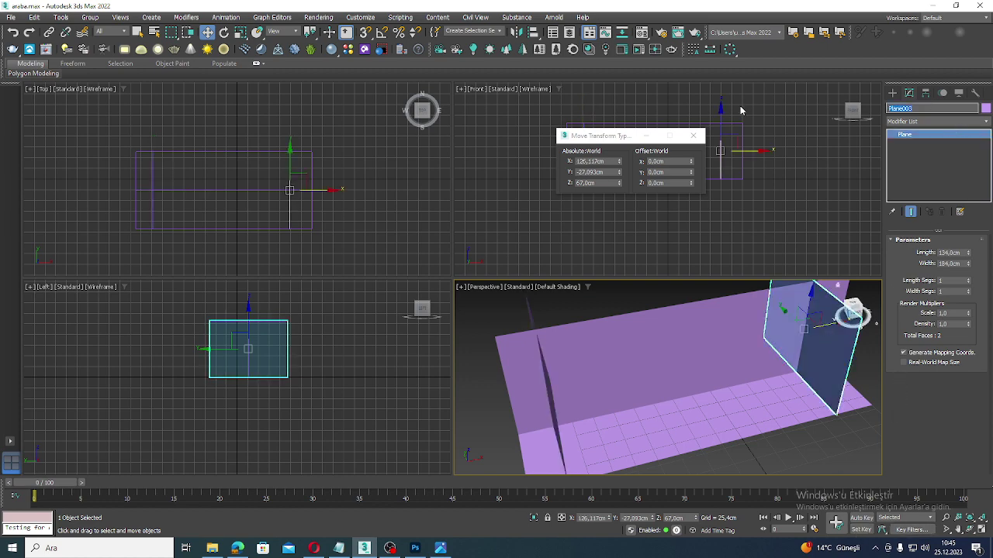
pyautogui.write('ön')
pyautogui.press('Return')
# Rename the horizontal plane as top and the long upright plane as yan.
pyautogui.click(729, 422)
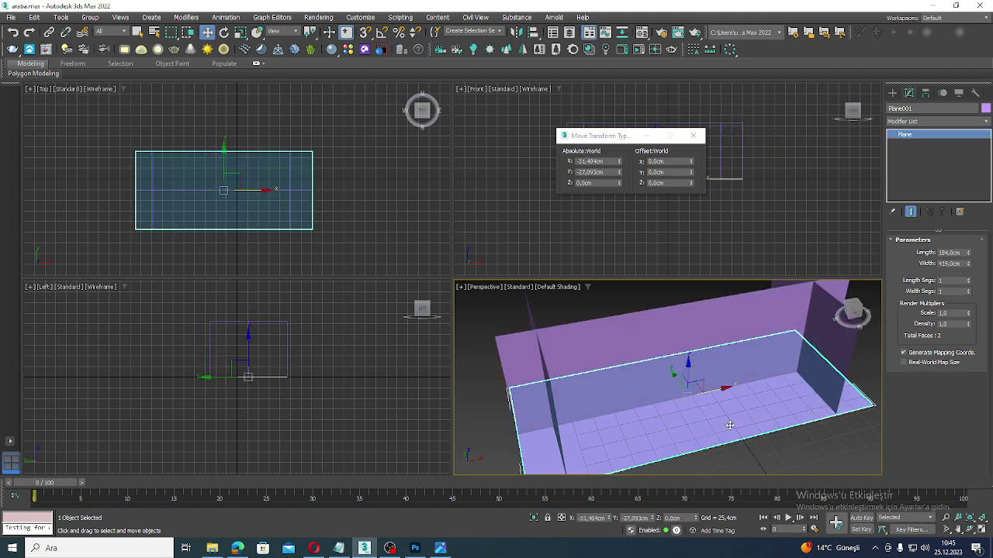
pyautogui.click(920, 111)
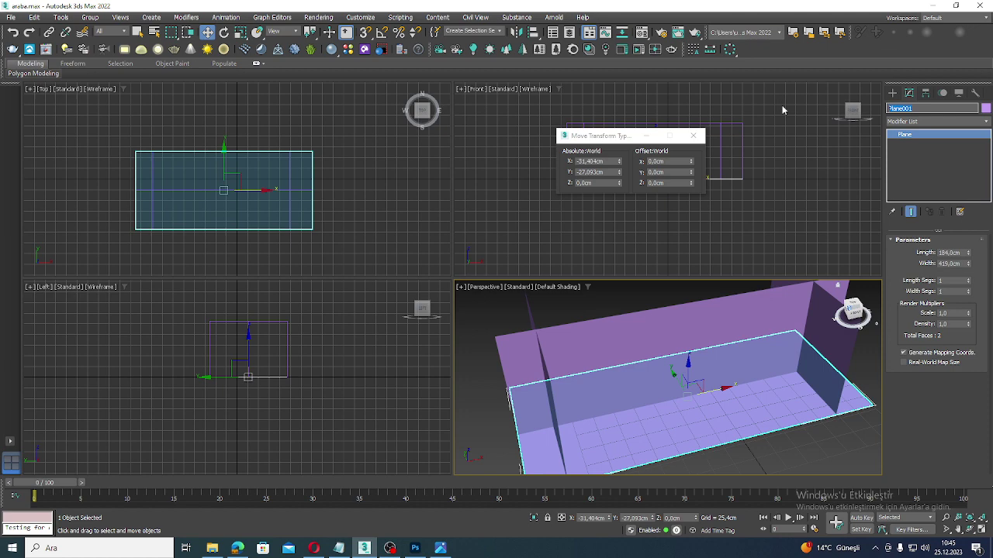
pyautogui.write('top')
pyautogui.press('Return')
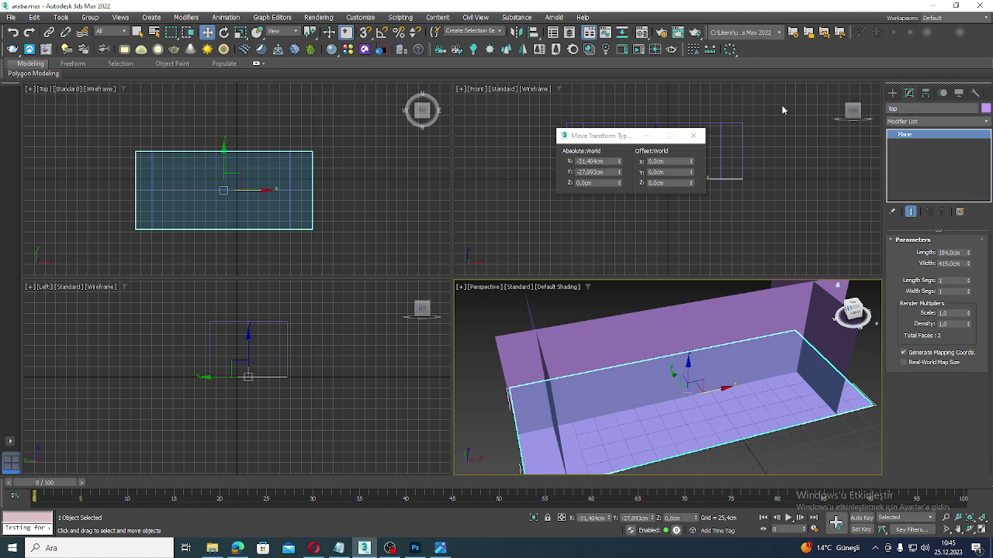
pyautogui.click(703, 310)
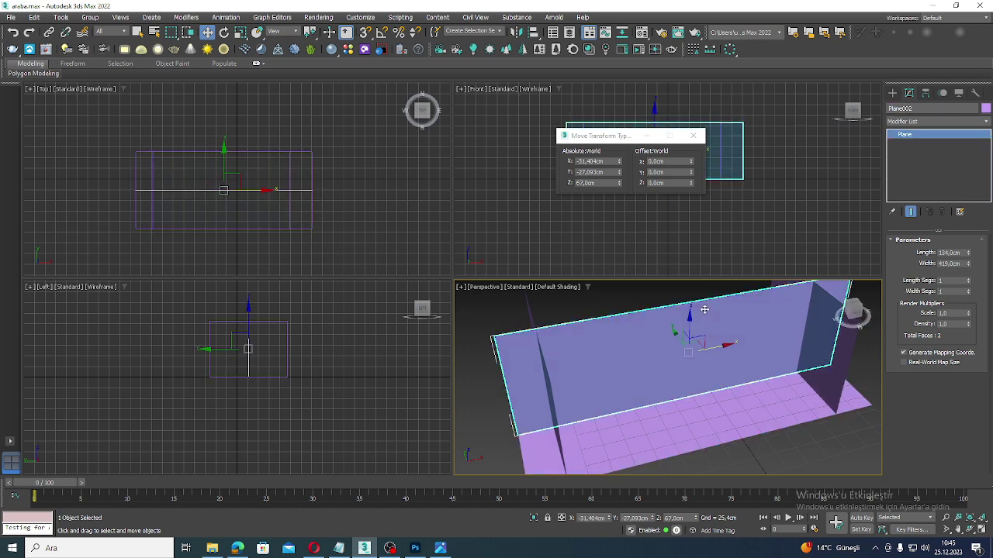
pyautogui.click(931, 108)
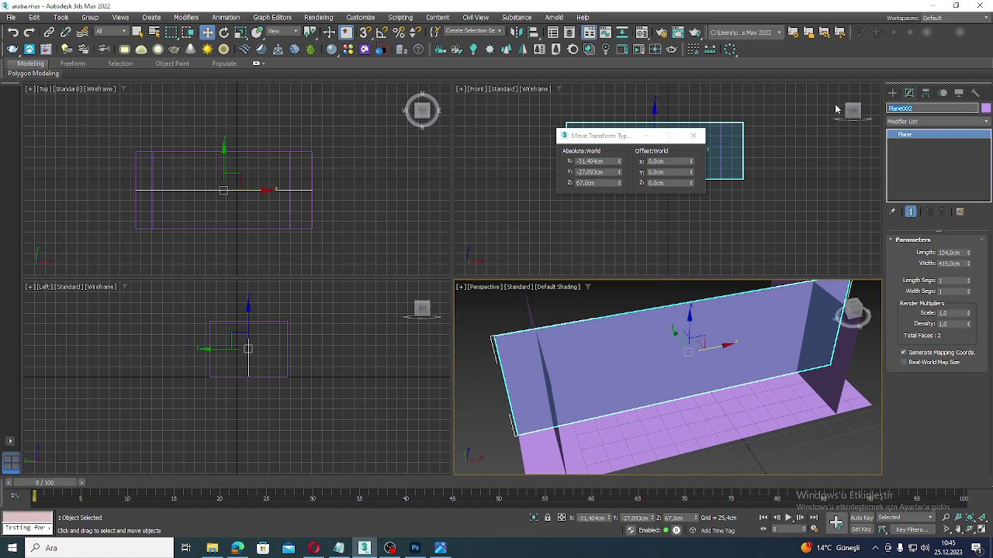
pyautogui.write('yan')
# Maximize the perspective view and open the Material Editor, placing it clear of the planes.
pyautogui.keyDown('alt'); pyautogui.moveTo(469, 292); pyautogui.dragTo(690, 381, button='middle'); pyautogui.keyUp('alt')
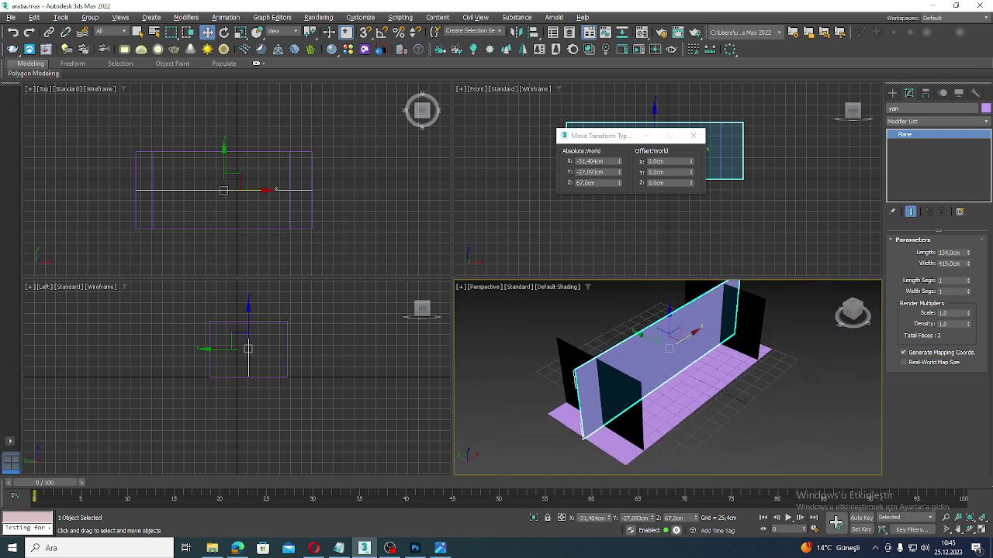
pyautogui.click(981, 530)
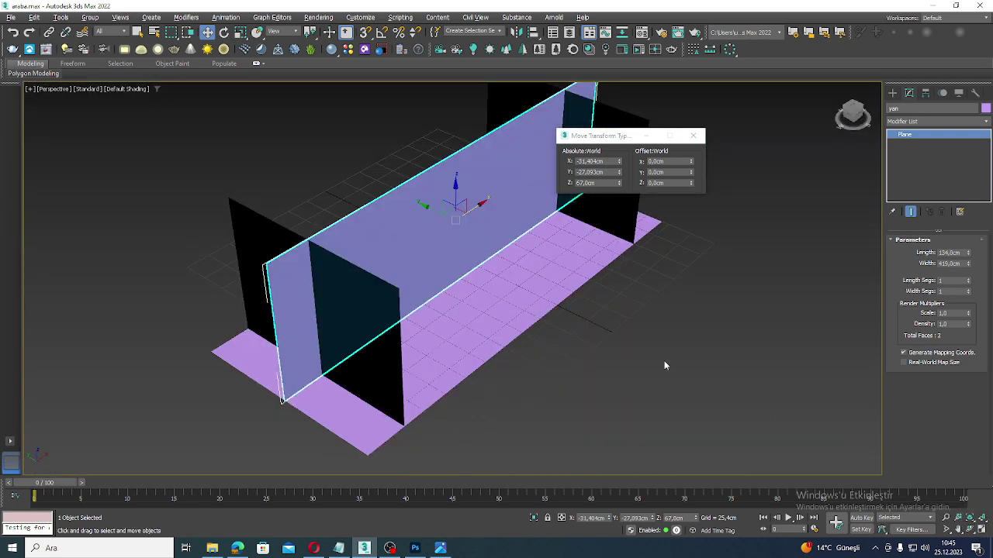
pyautogui.keyDown('alt'); pyautogui.moveTo(659, 372); pyautogui.dragTo(657, 395, button='middle'); pyautogui.keyUp('alt')
pyautogui.press('m')
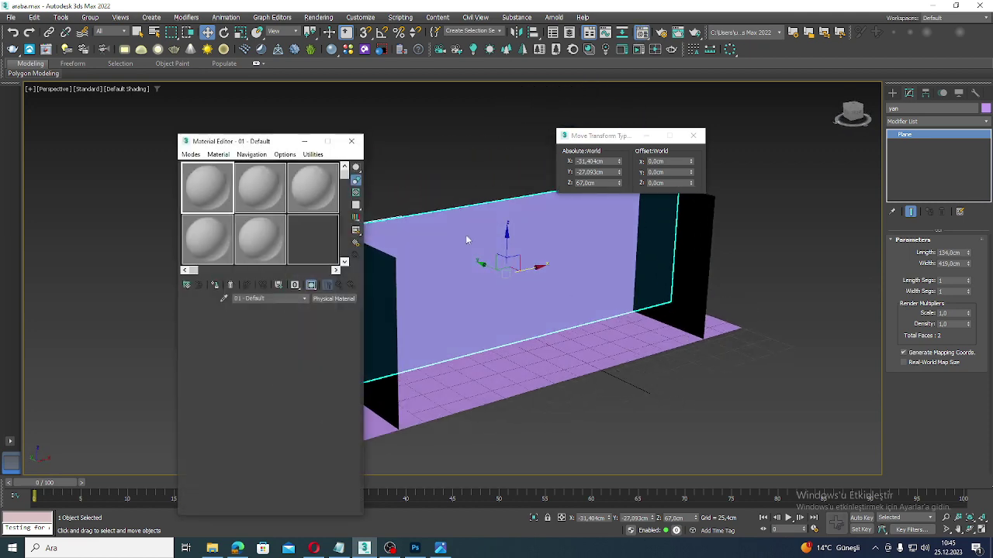
pyautogui.moveTo(244, 147); pyautogui.dragTo(765, 119)
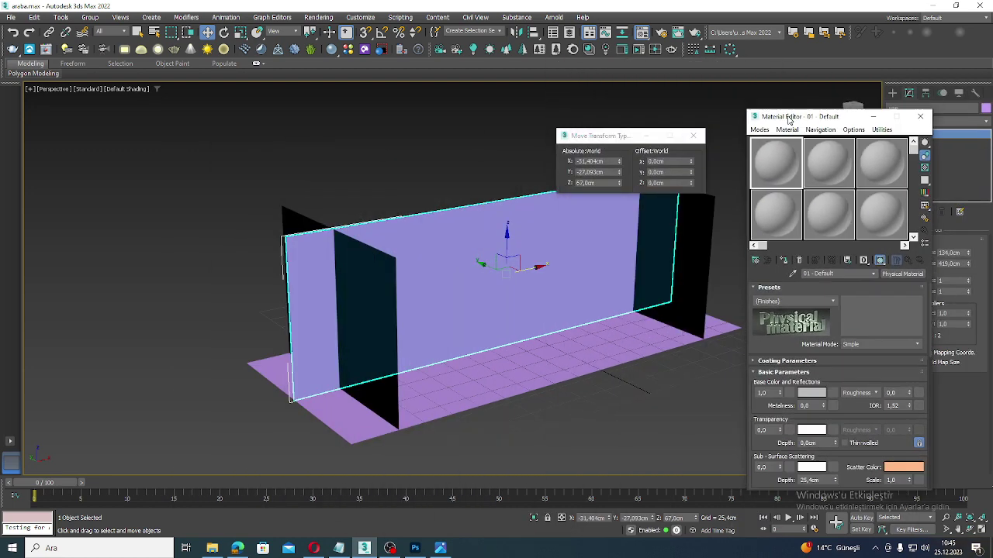
# Switch to File Explorer and check the blueprint images and the path of the araba folder.
pyautogui.click(212, 548)
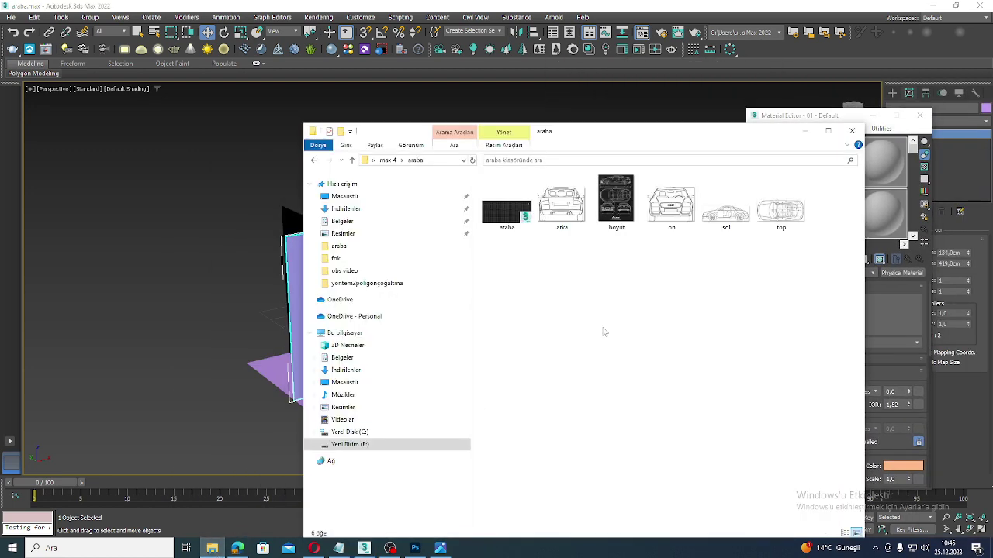
pyautogui.click(606, 160)
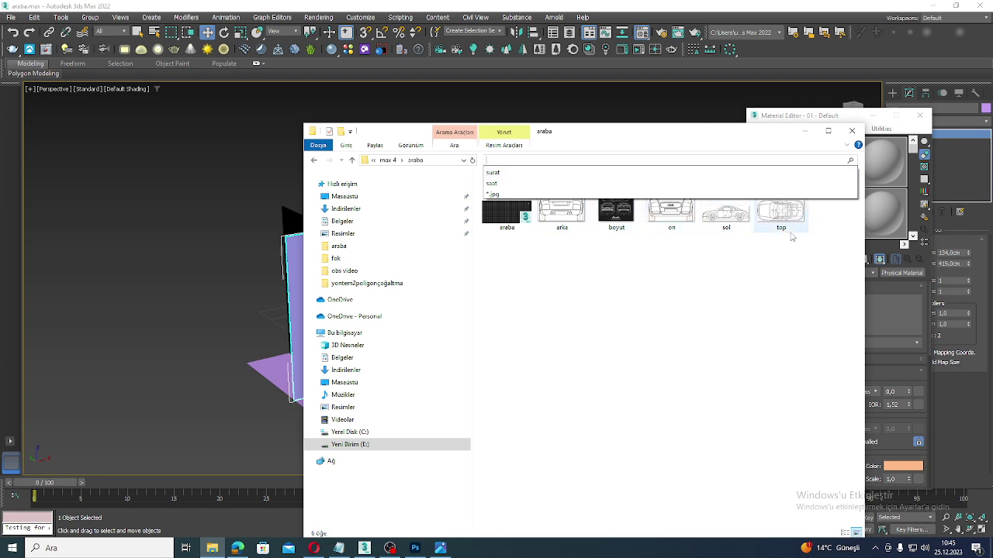
pyautogui.click(600, 347)
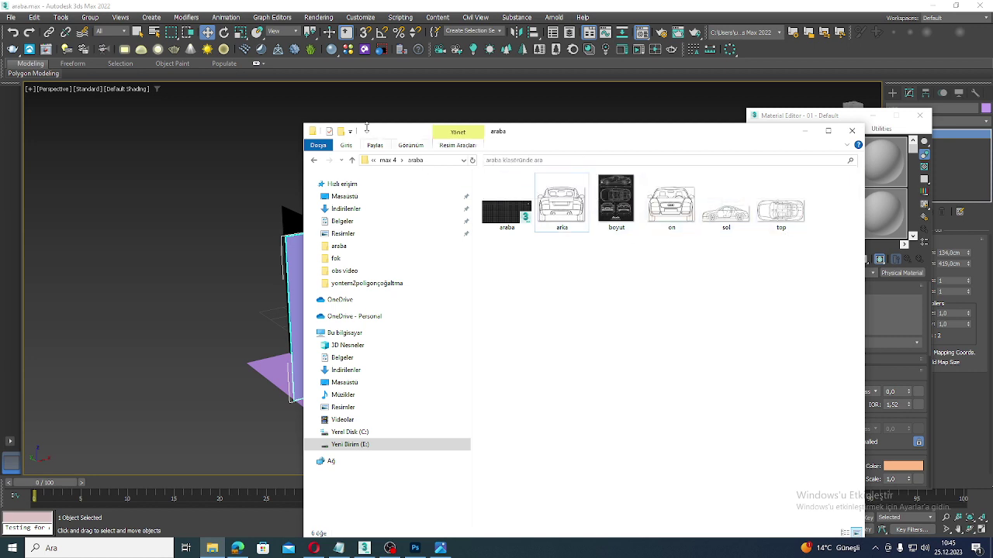
pyautogui.click(436, 160)
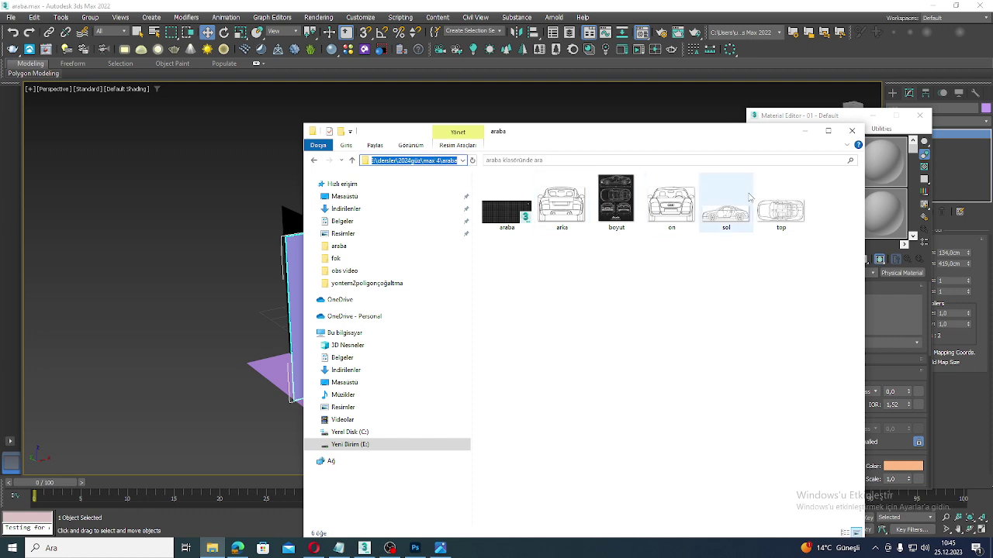
pyautogui.click(804, 132)
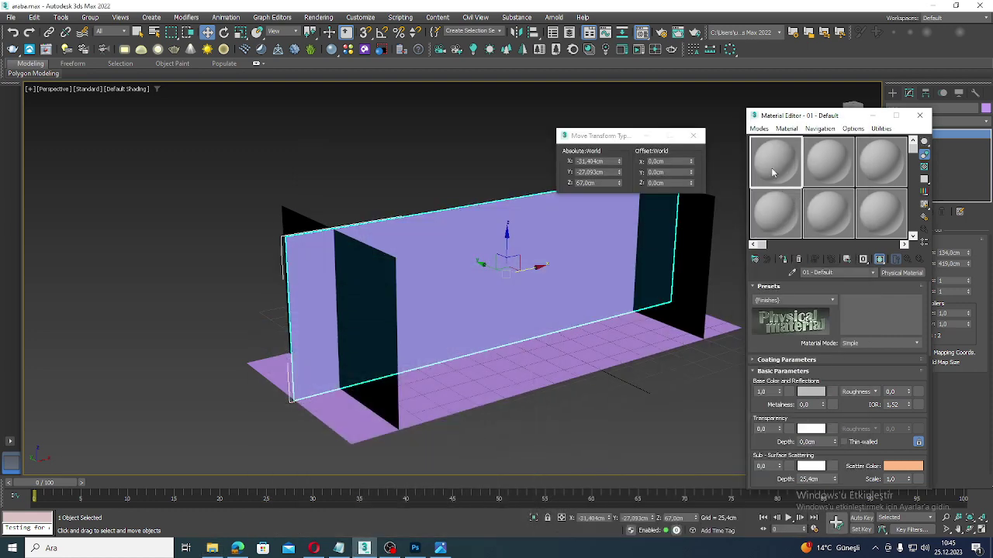
# Check the material types available for the first material slot and change the production renderer to V-Ray 5, update 2.2.
pyautogui.click(900, 273)
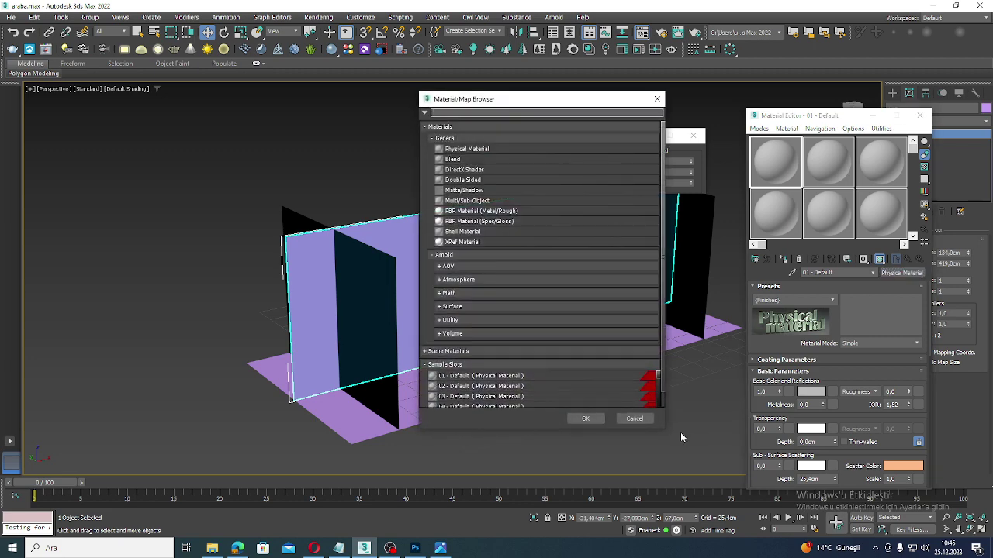
pyautogui.click(633, 419)
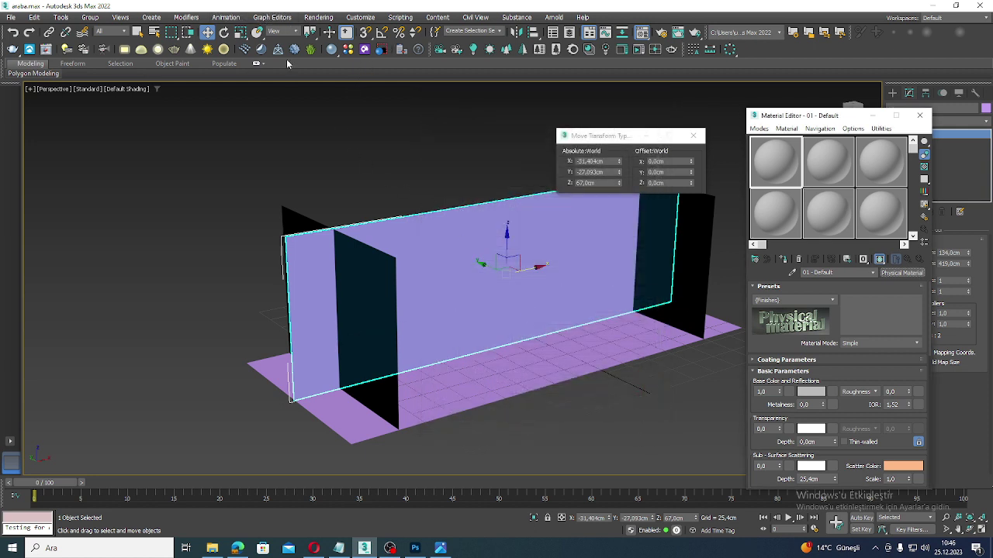
pyautogui.click(321, 17)
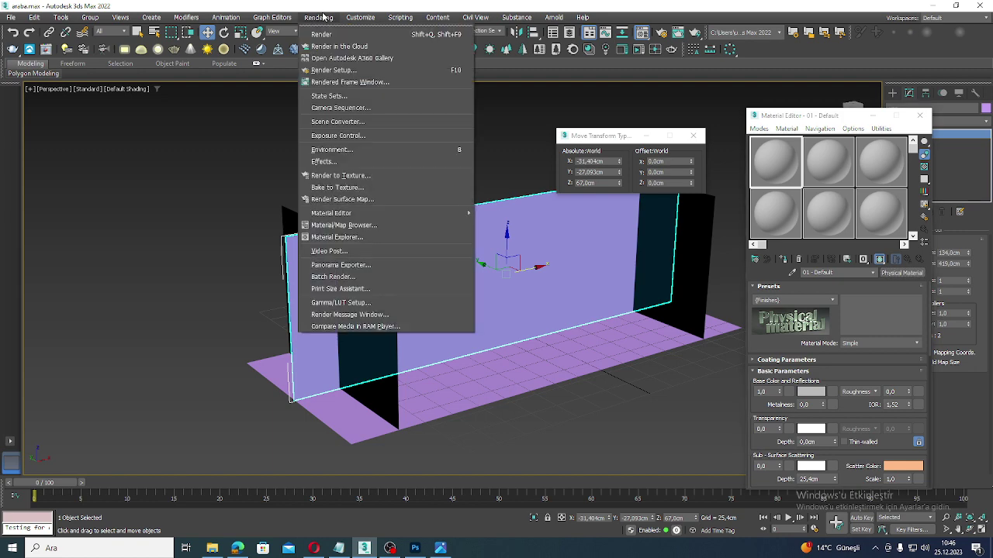
pyautogui.click(334, 70)
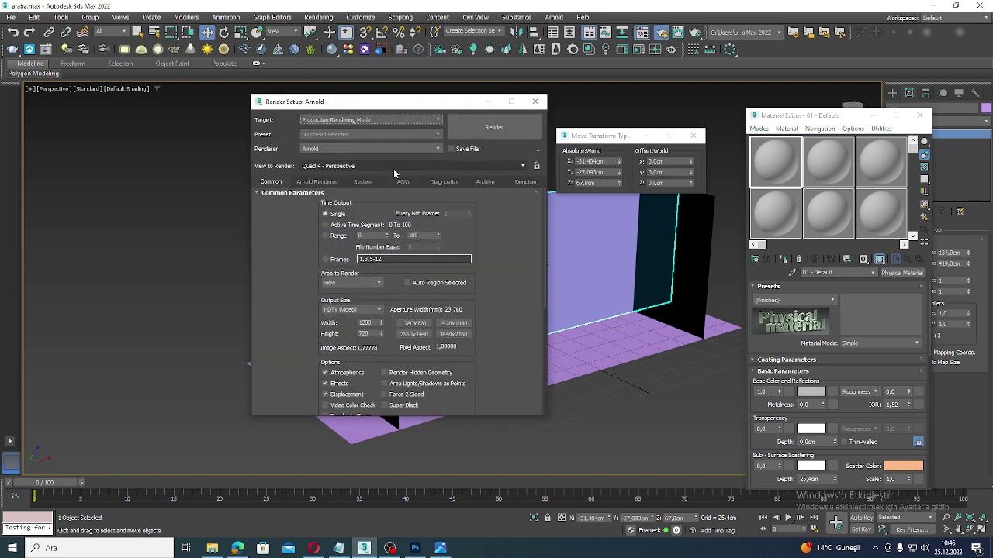
pyautogui.click(391, 149)
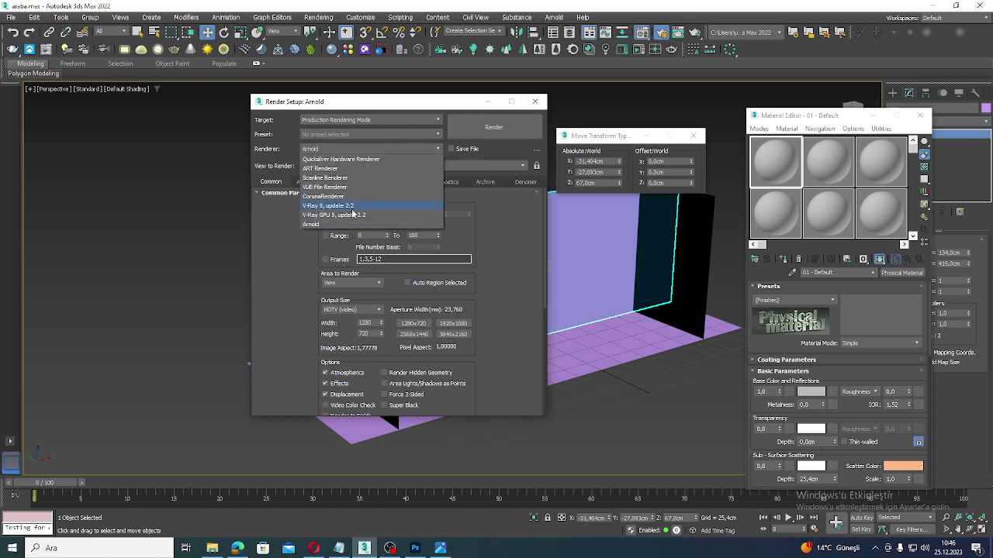
pyautogui.click(349, 207)
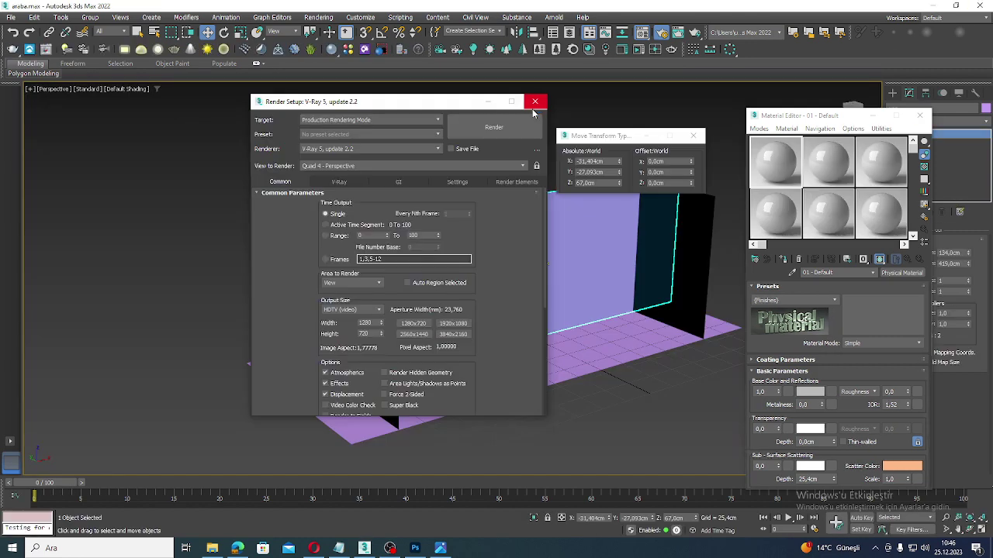
pyautogui.click(535, 102)
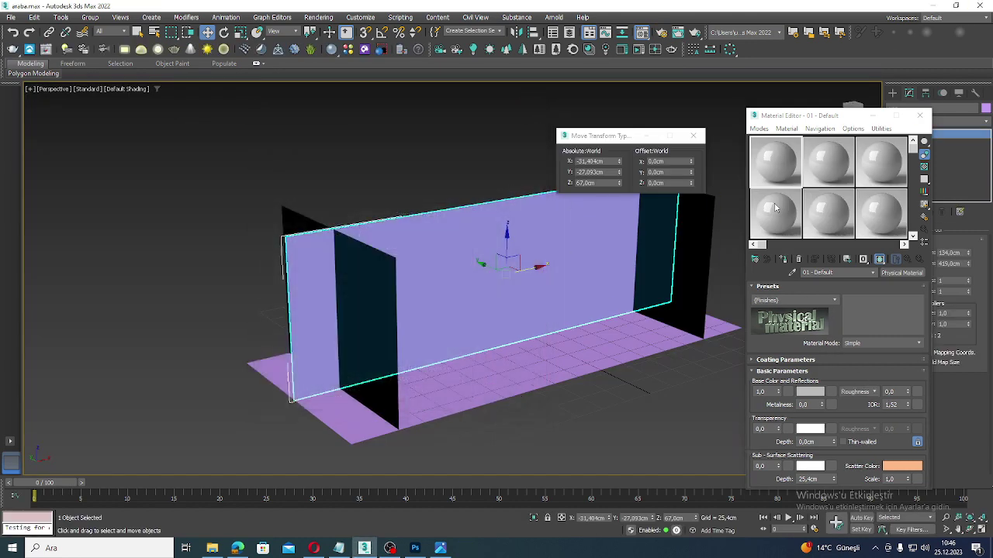
# Change the first material slot's type to VRayMtl and copy that material onto the next three sample slots.
pyautogui.click(902, 273)
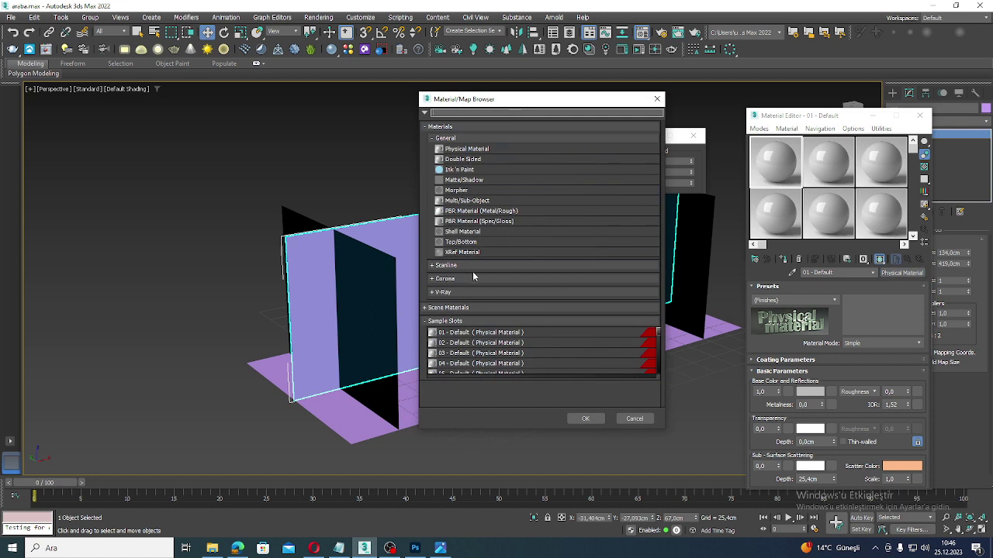
pyautogui.scroll(-1, 507, 296)
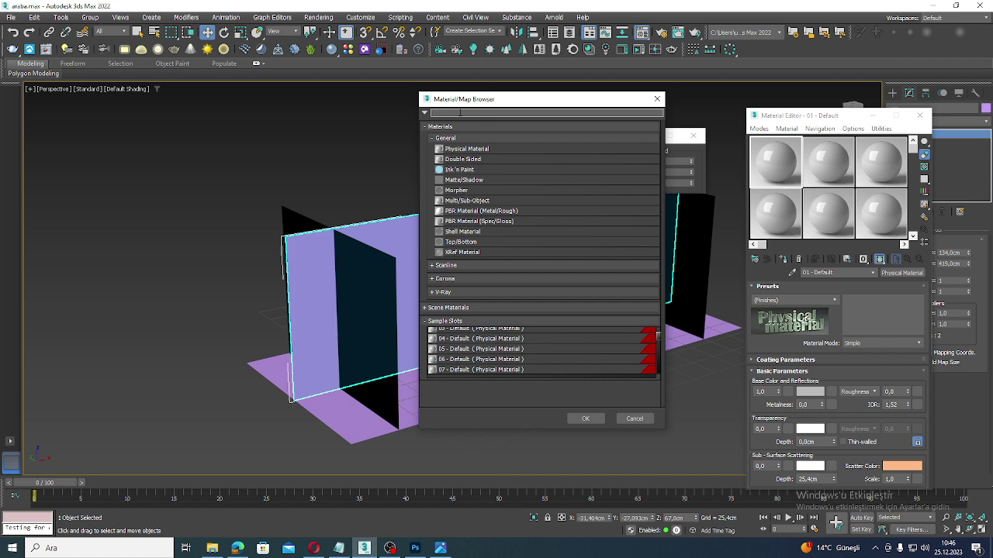
pyautogui.write('ra')
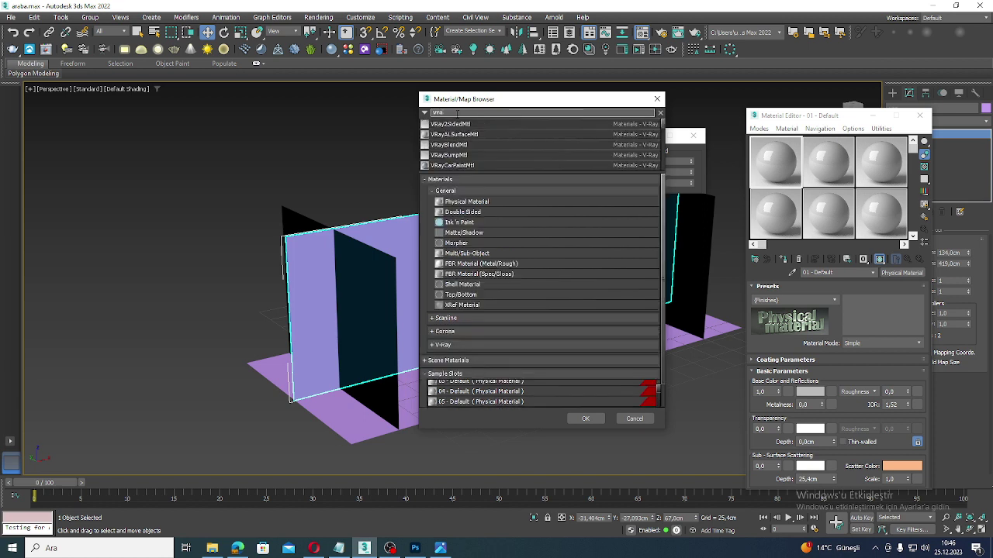
pyautogui.scroll(-1, 496, 217)
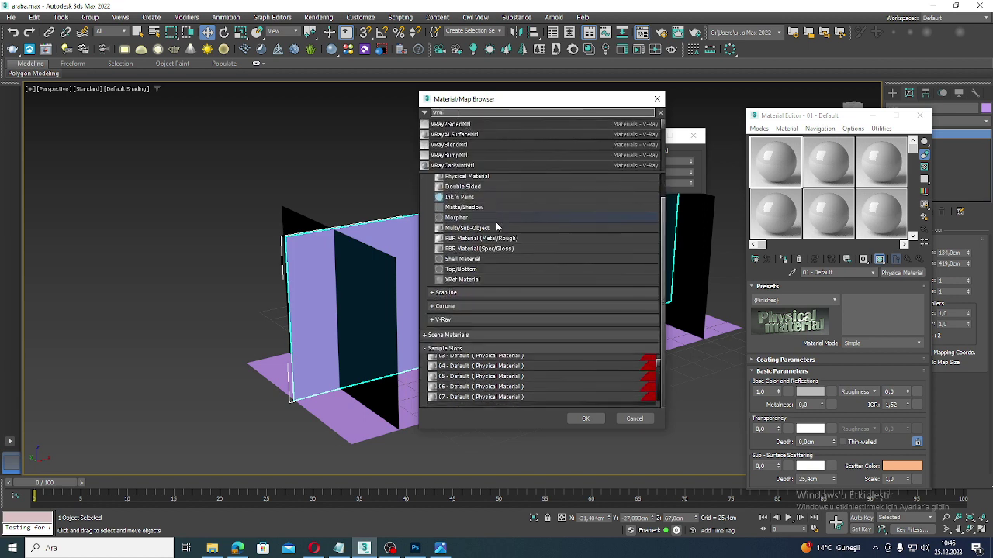
pyautogui.scroll(1, 490, 263)
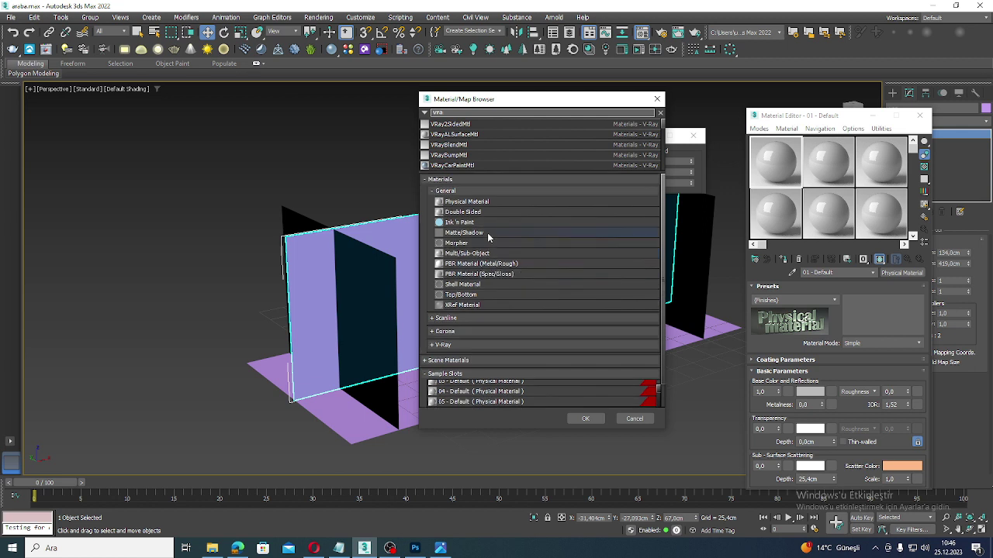
pyautogui.scroll(-3, 471, 151)
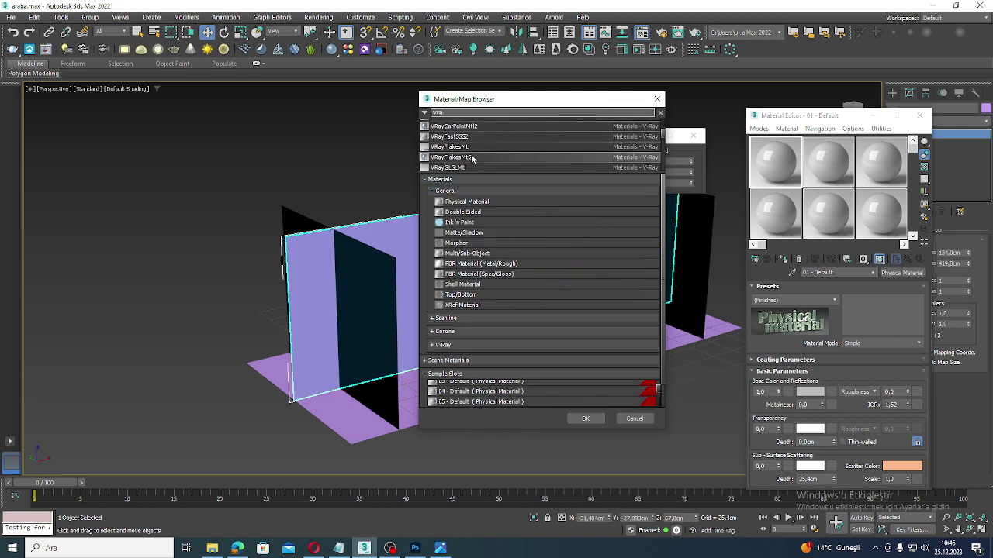
pyautogui.doubleClick(456, 147)
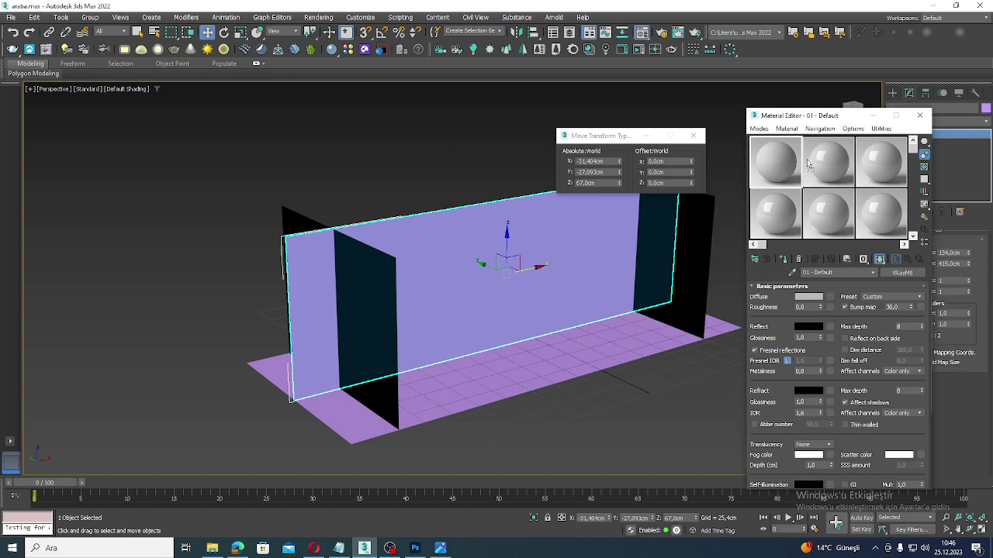
pyautogui.moveTo(807, 162); pyautogui.dragTo(784, 228)
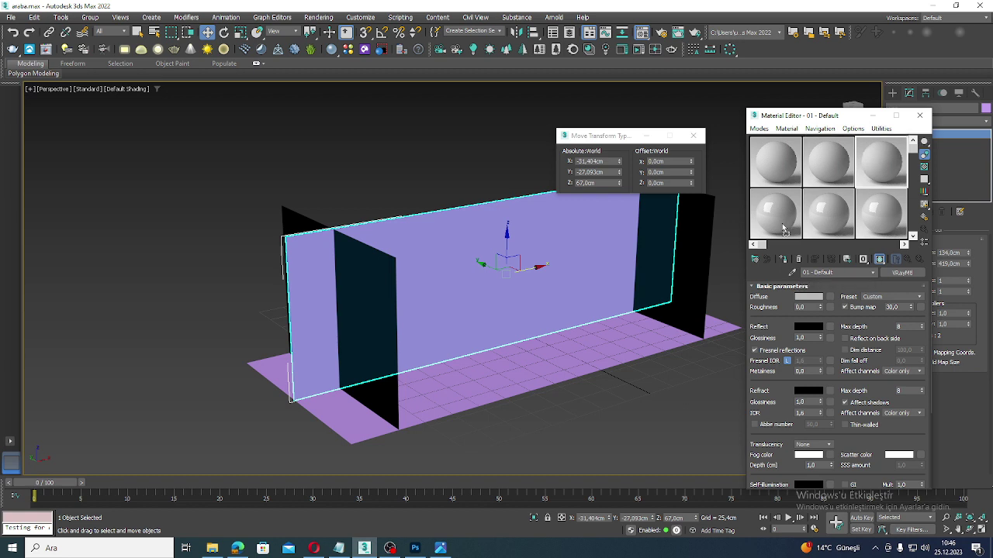
# Name the four V-Ray materials on, arka, top and yan, in slot order.
pyautogui.click(778, 161)
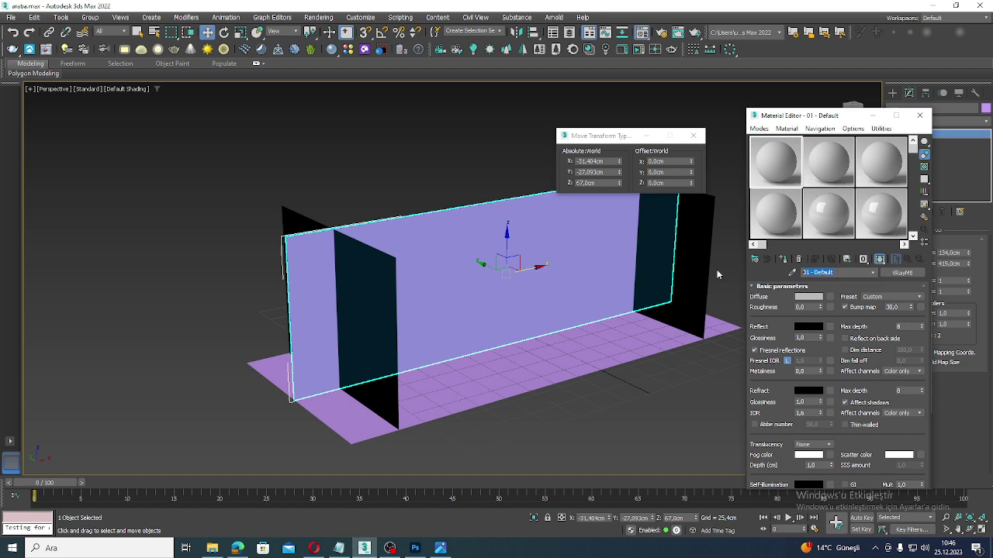
pyautogui.write('on')
pyautogui.click(814, 165)
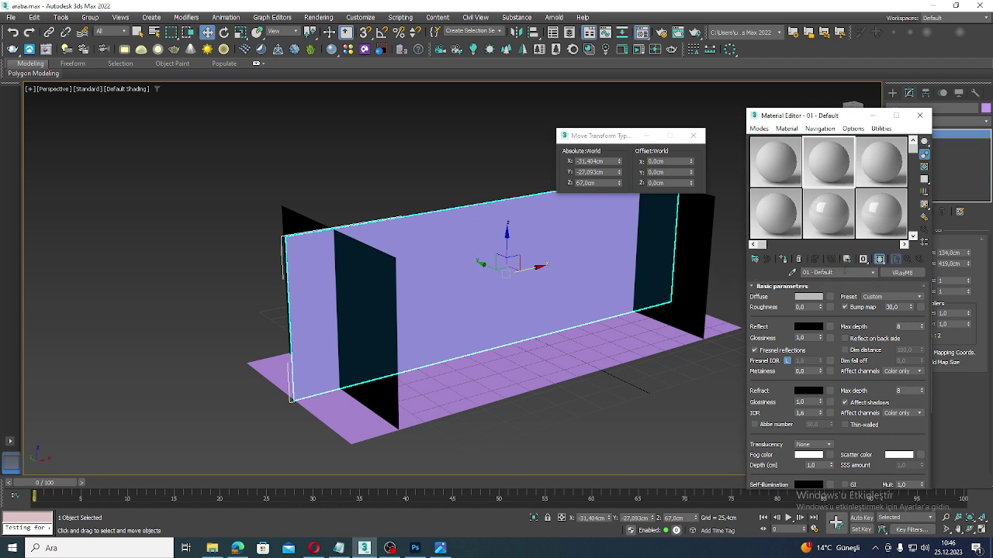
pyautogui.write('a')
pyautogui.click(882, 169)
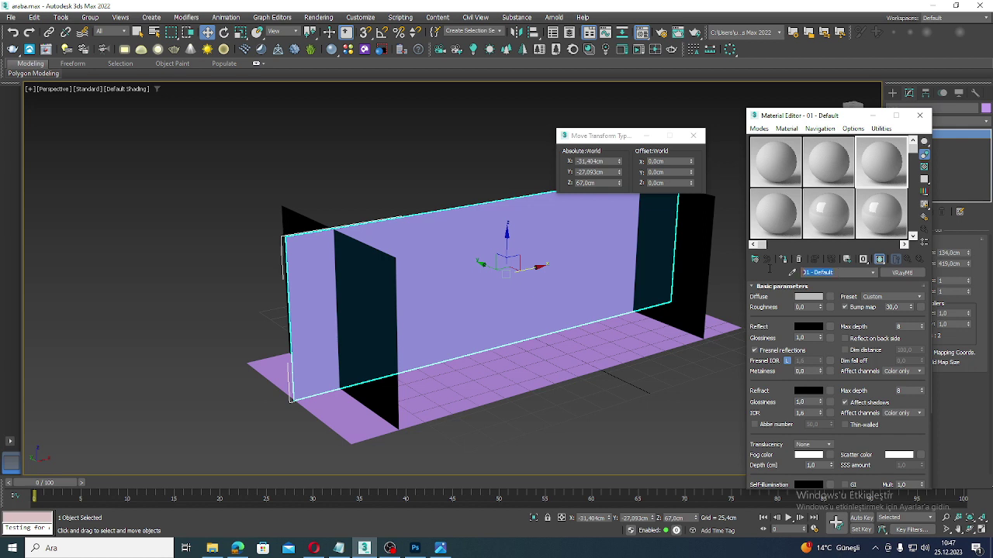
pyautogui.write('top')
pyautogui.click(778, 205)
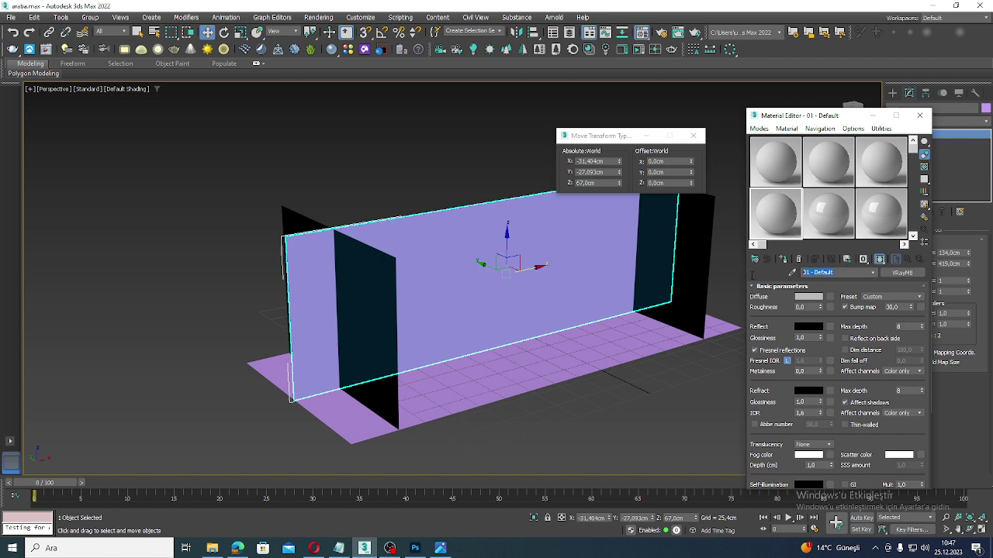
pyautogui.write('yan')
# Load ön.jpg from the araba folder as the on material's diffuse bitmap and assign it to the short upright plane at the positive X end.
pyautogui.click(787, 165)
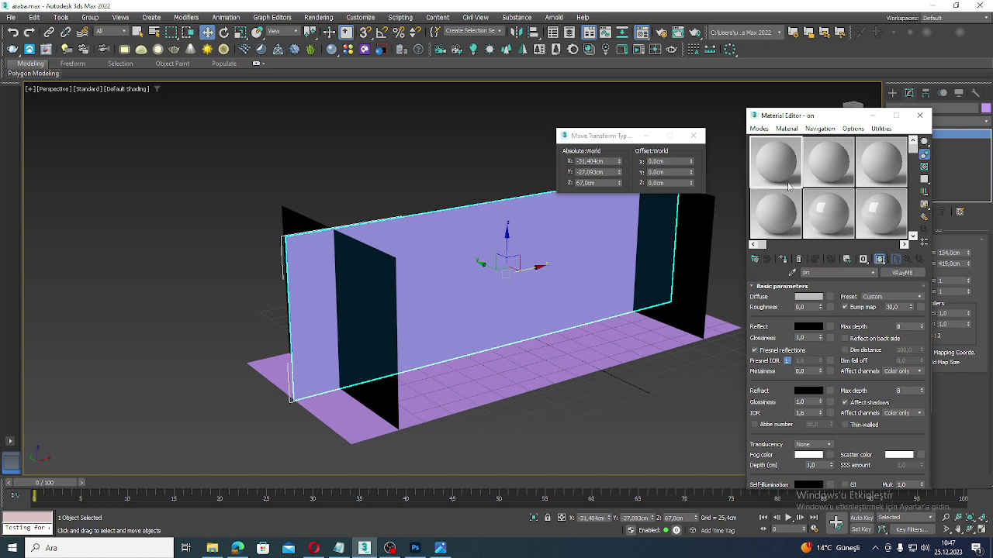
pyautogui.click(829, 299)
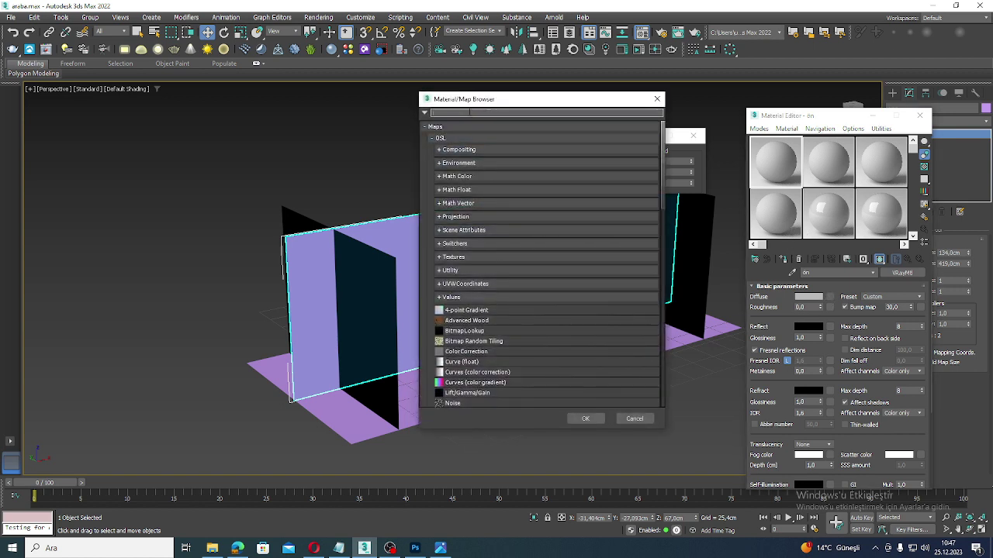
pyautogui.write('bitmap')
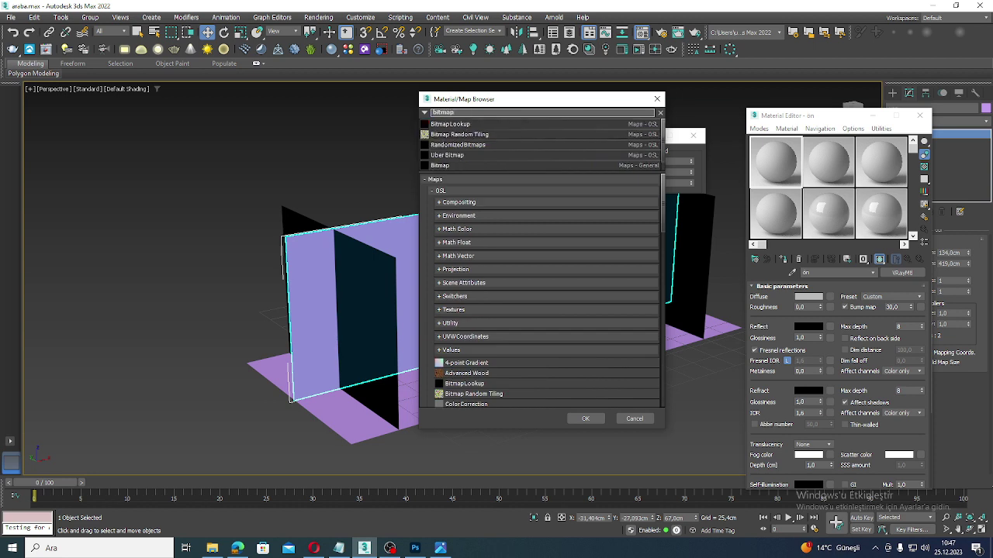
pyautogui.scroll(-6, 502, 232)
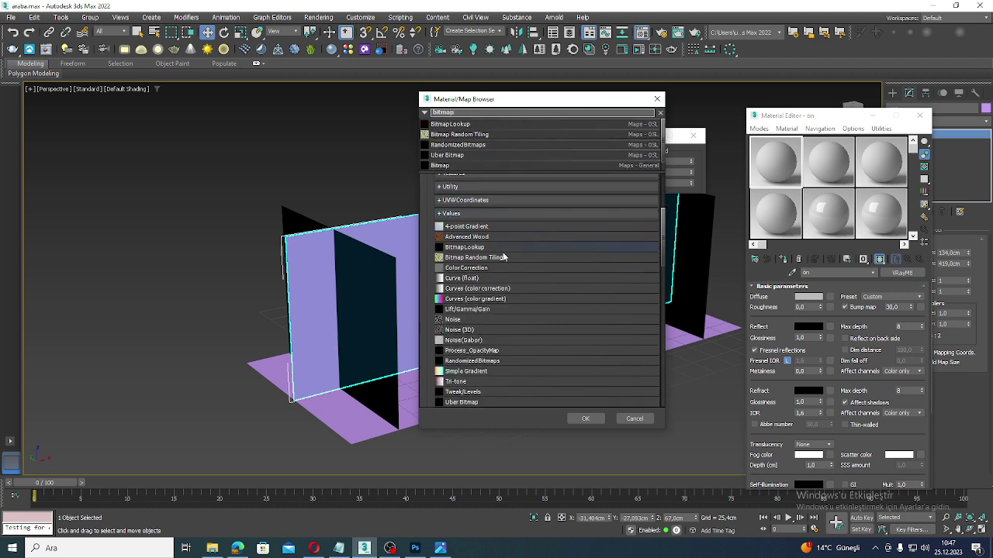
pyautogui.scroll(-8, 504, 263)
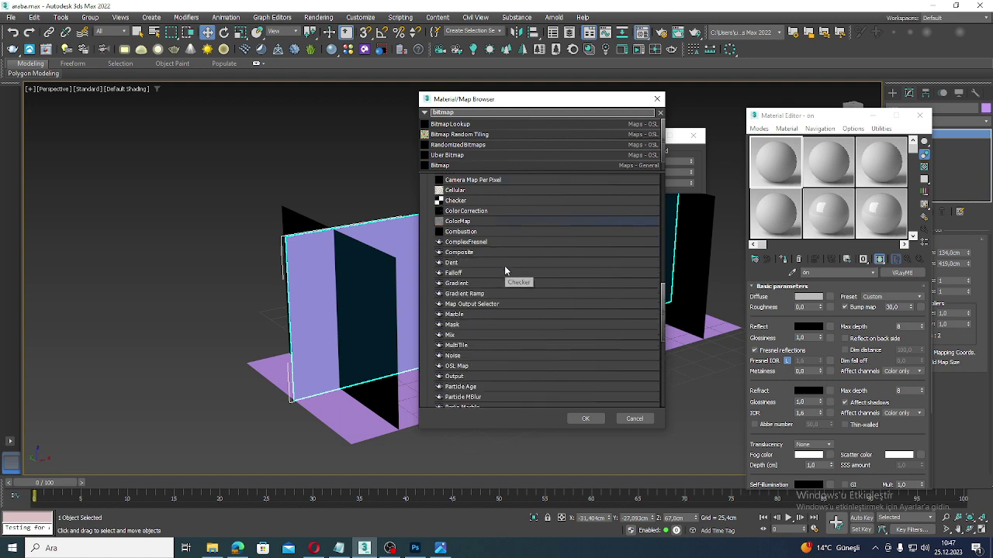
pyautogui.doubleClick(481, 166)
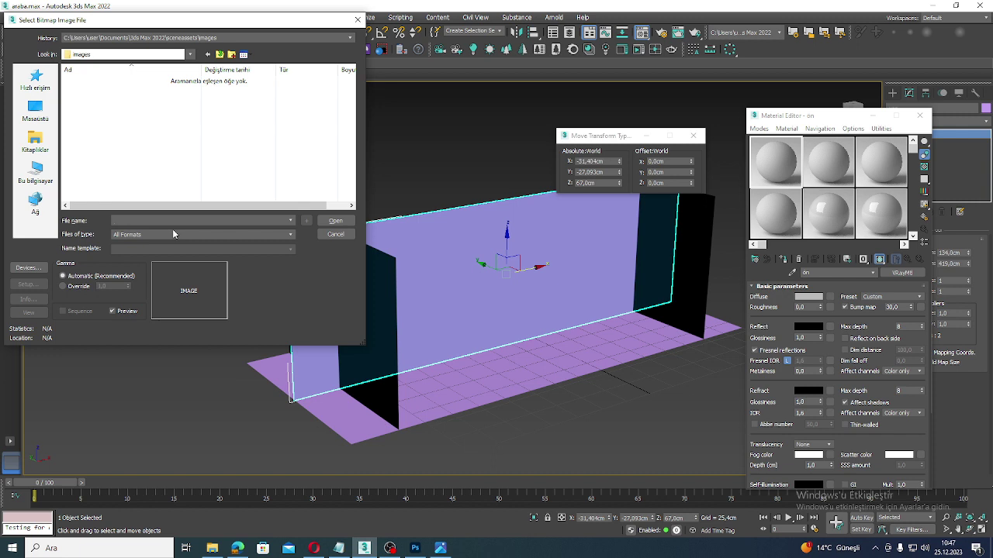
pyautogui.hotkey('ctrl', 'v')
pyautogui.press('Return')
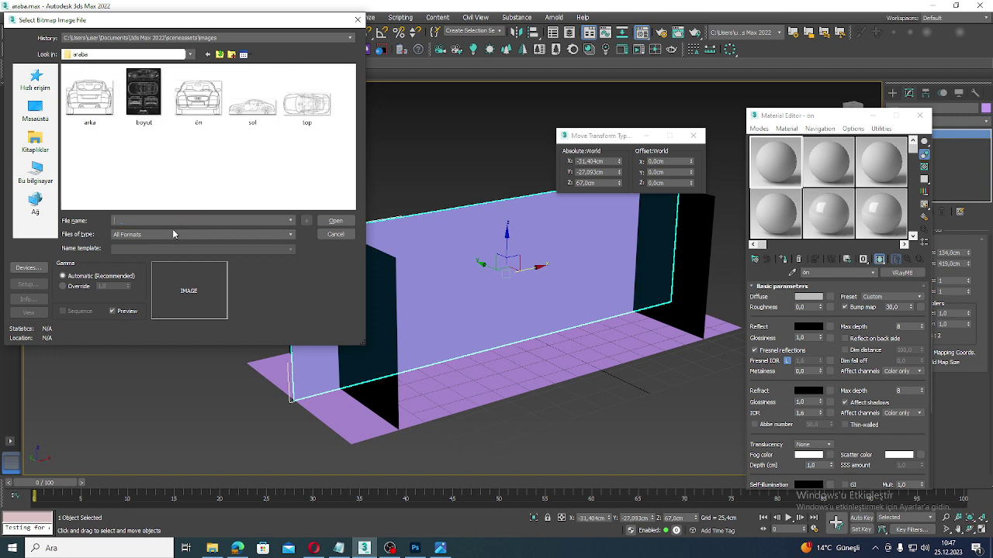
pyautogui.doubleClick(198, 100)
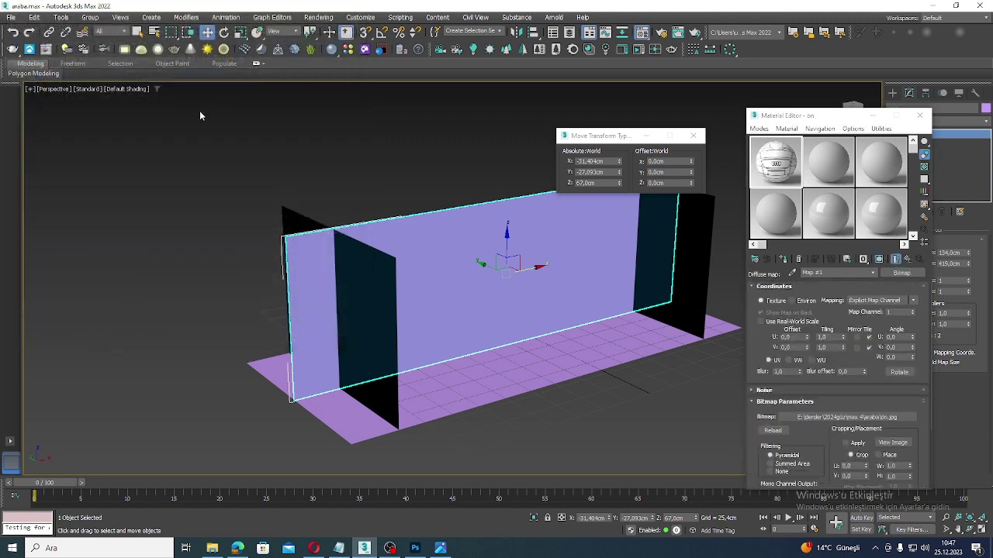
pyautogui.click(697, 262)
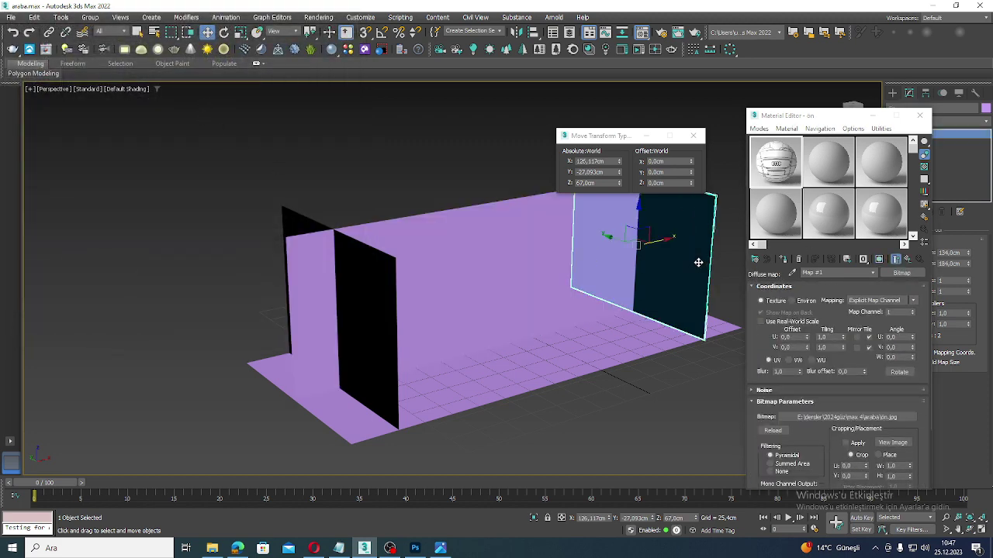
pyautogui.click(783, 260)
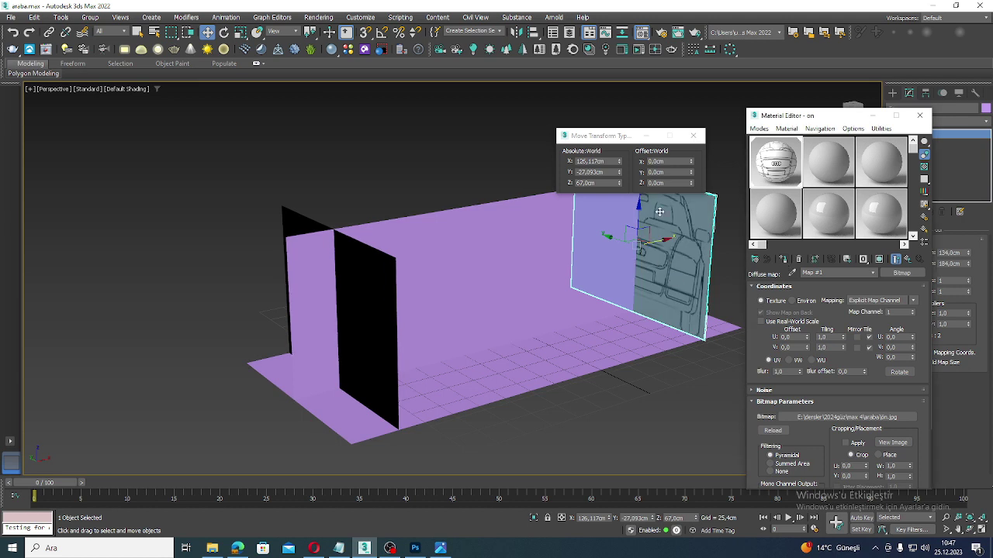
# Load arka.jpg as the arka material's diffuse bitmap and assign the material to the short upright plane at the negative X end.
pyautogui.click(388, 304)
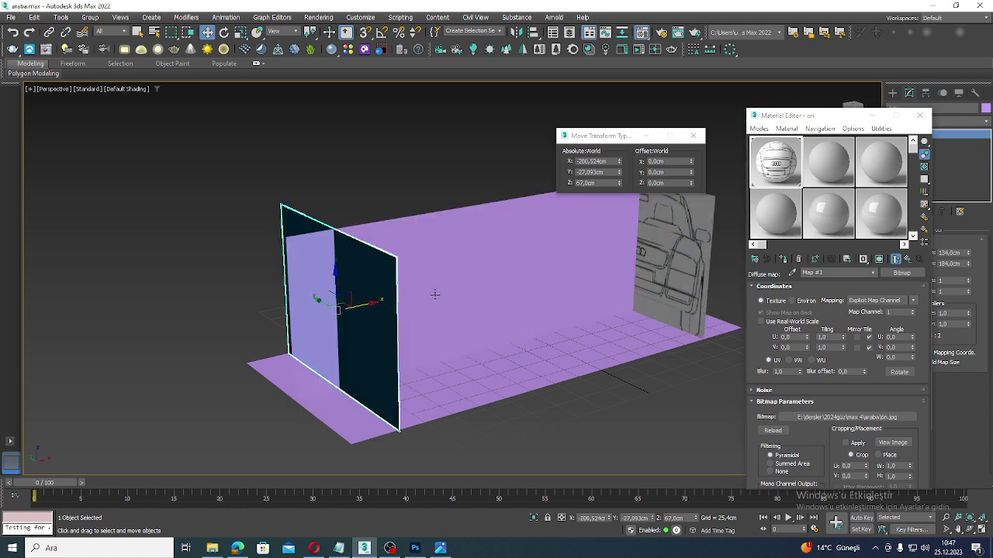
pyautogui.click(826, 148)
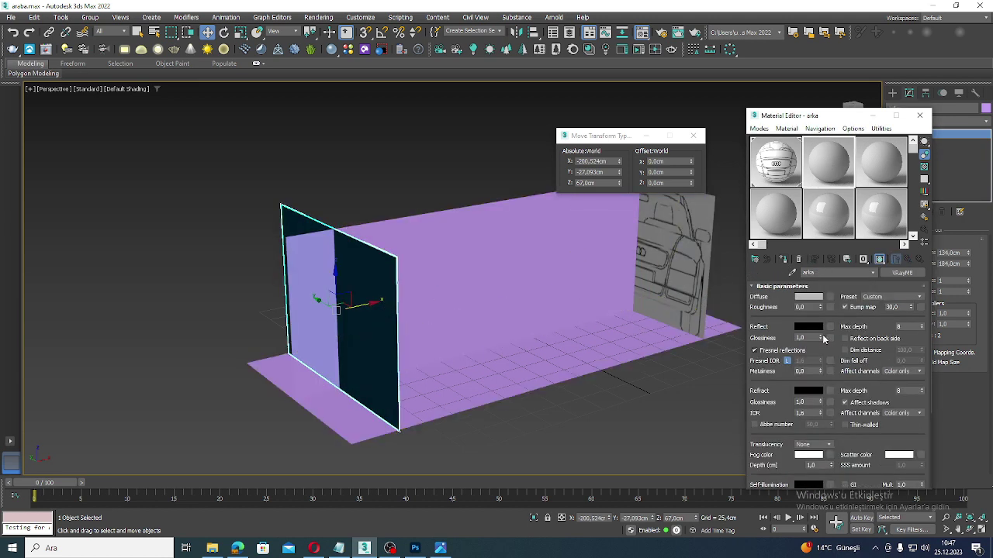
pyautogui.click(829, 298)
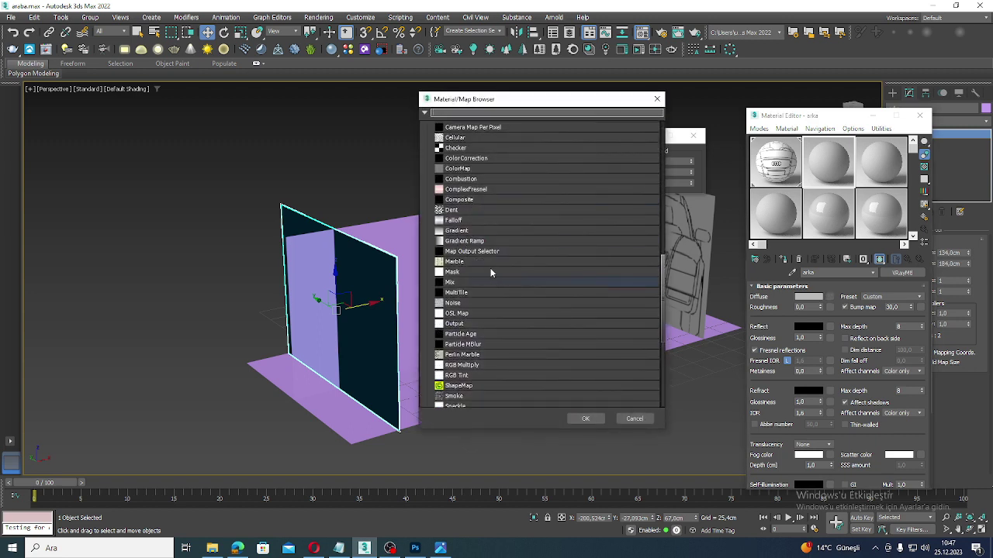
pyautogui.scroll(-4, 464, 263)
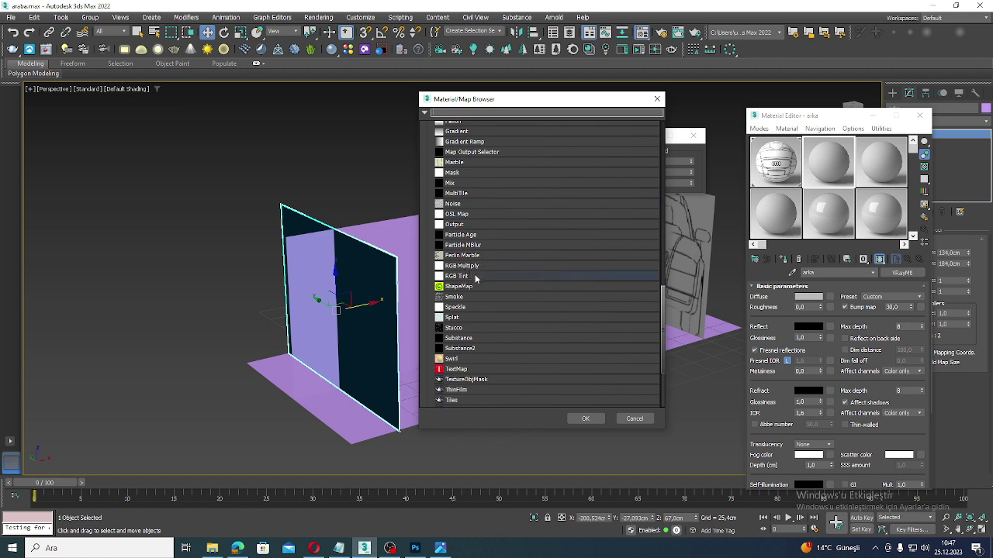
pyautogui.scroll(-1, 481, 281)
pyautogui.scroll(2, 482, 192)
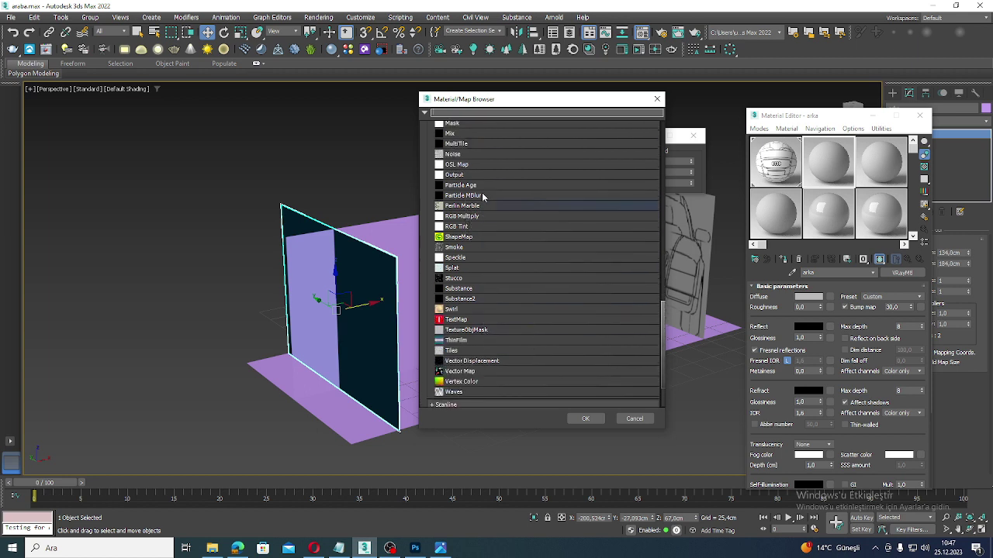
pyautogui.scroll(5, 477, 167)
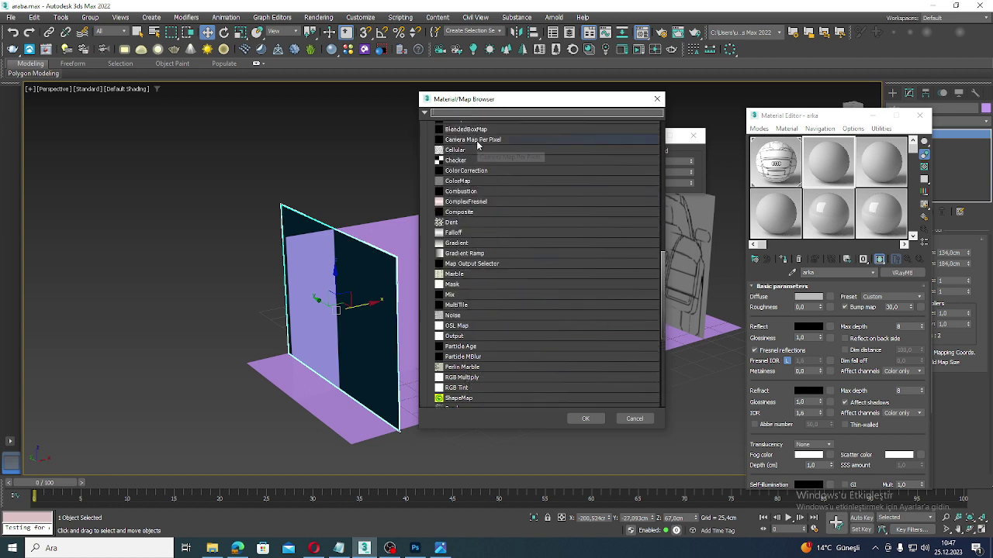
pyautogui.scroll(1, 475, 126)
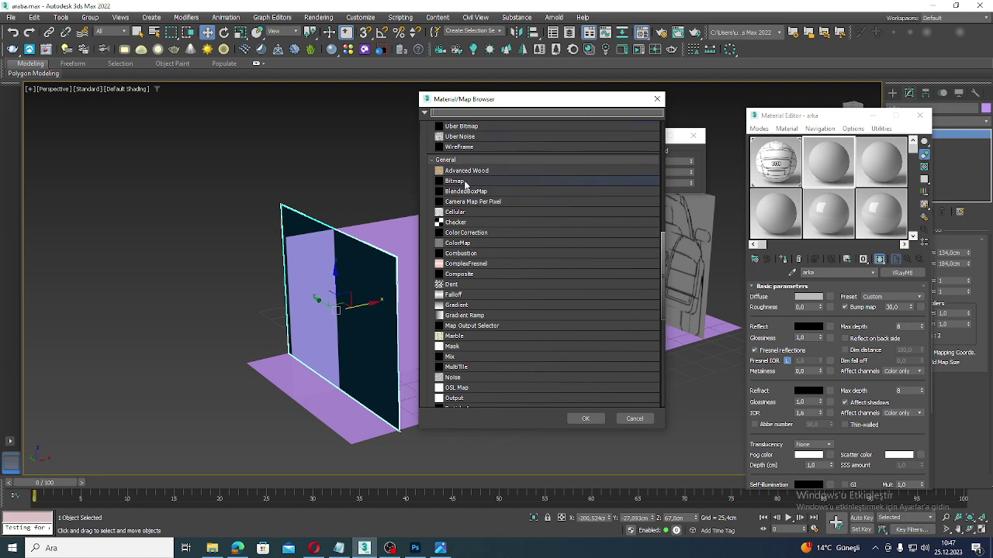
pyautogui.doubleClick(456, 180)
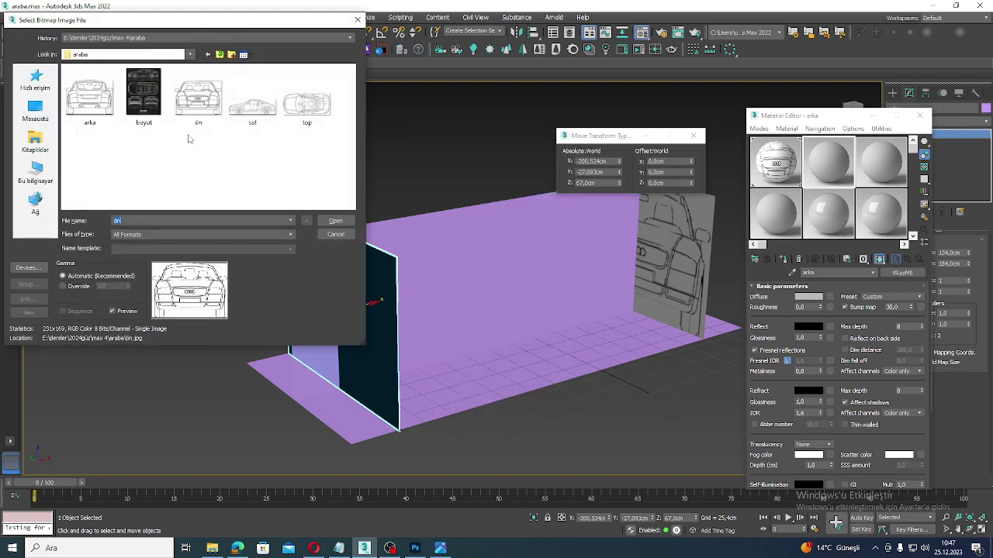
pyautogui.click(90, 97)
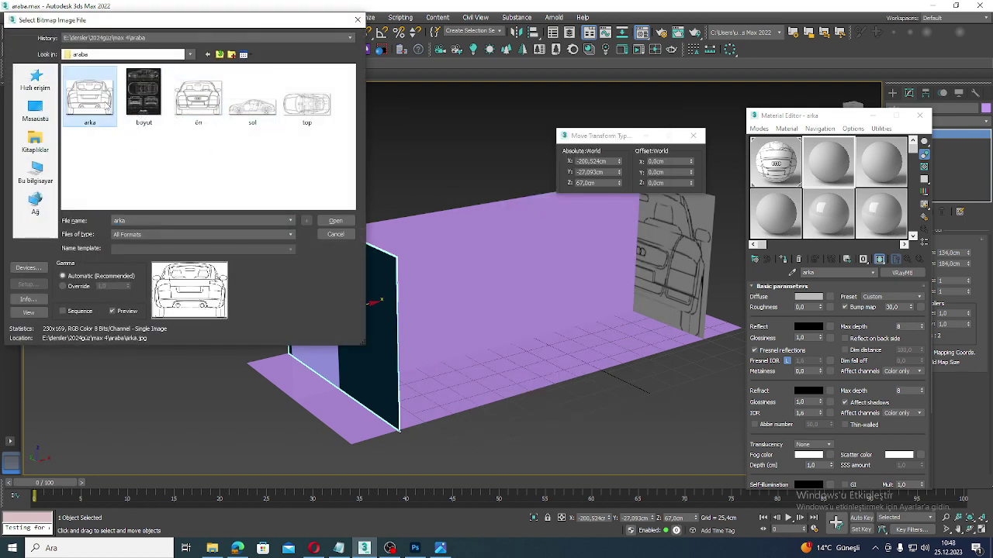
pyautogui.click(335, 220)
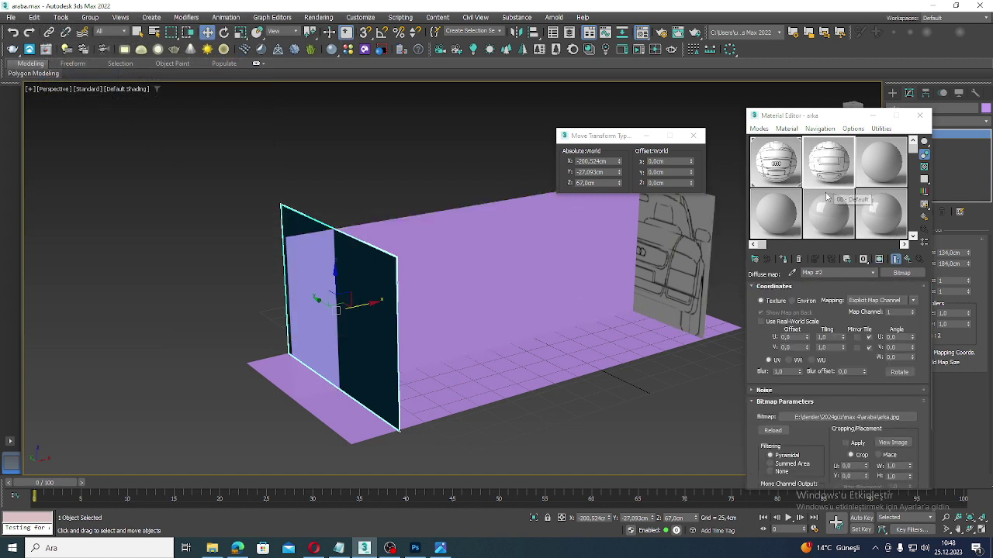
pyautogui.click(784, 259)
# Load top.jpg from the araba folder as the top material's diffuse bitmap and assign the material to the floor plane.
pyautogui.click(541, 342)
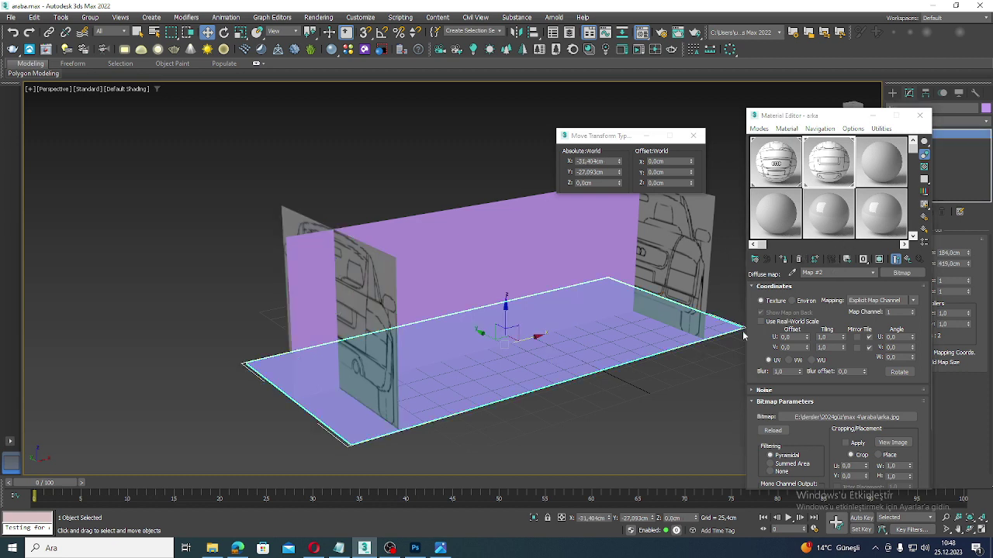
pyautogui.click(886, 163)
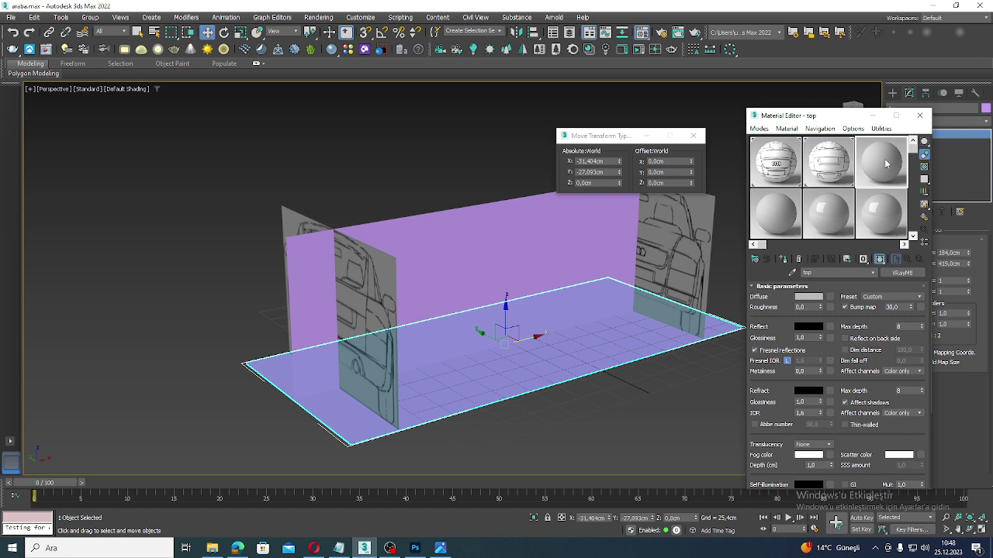
pyautogui.click(829, 297)
pyautogui.doubleClick(466, 182)
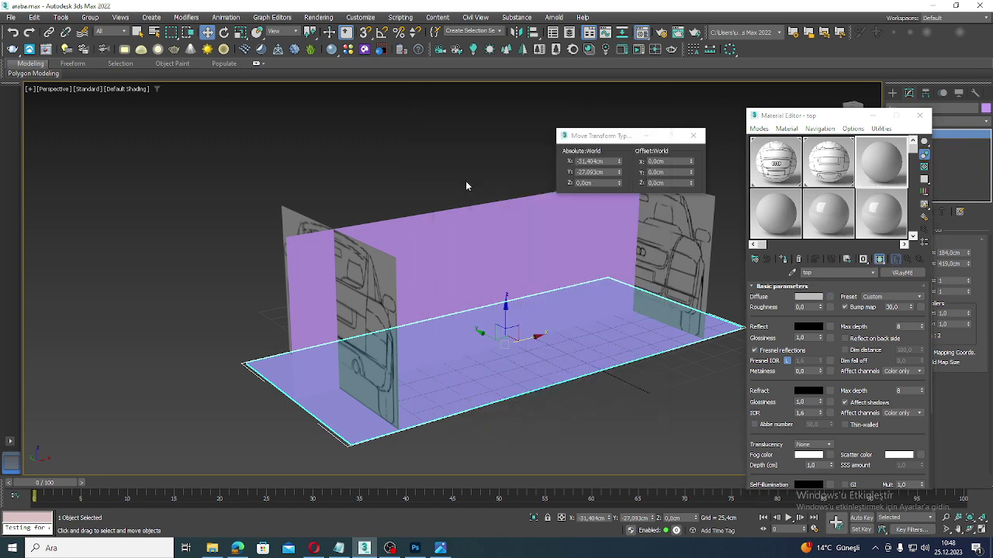
pyautogui.doubleClick(307, 104)
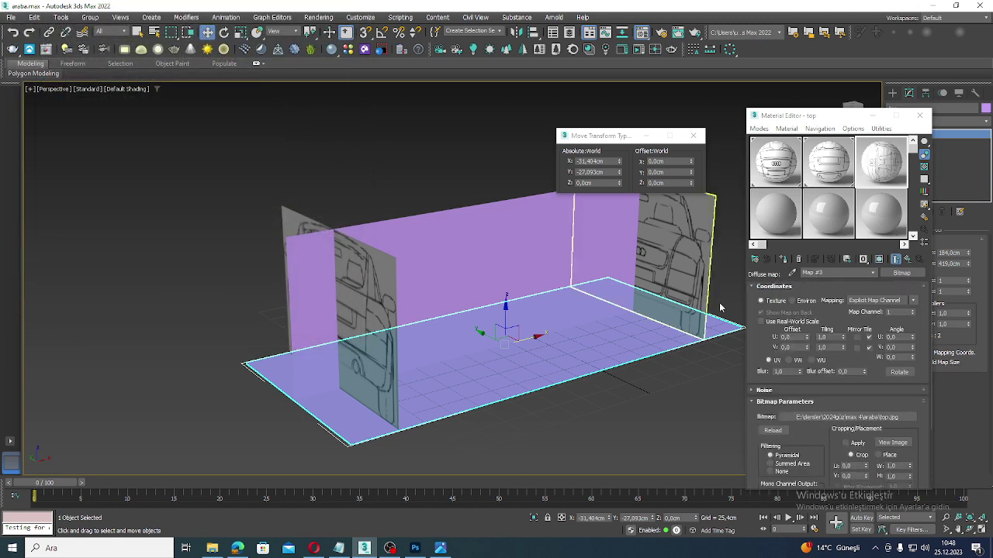
pyautogui.click(783, 261)
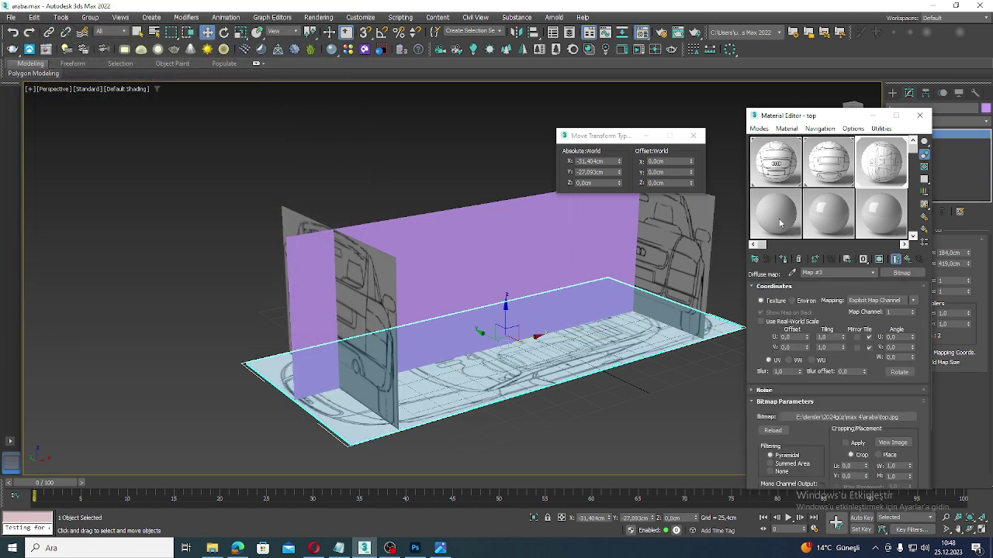
# Load sol.jpg as the yan material's diffuse bitmap and assign the material to the long upright plane.
pyautogui.click(780, 223)
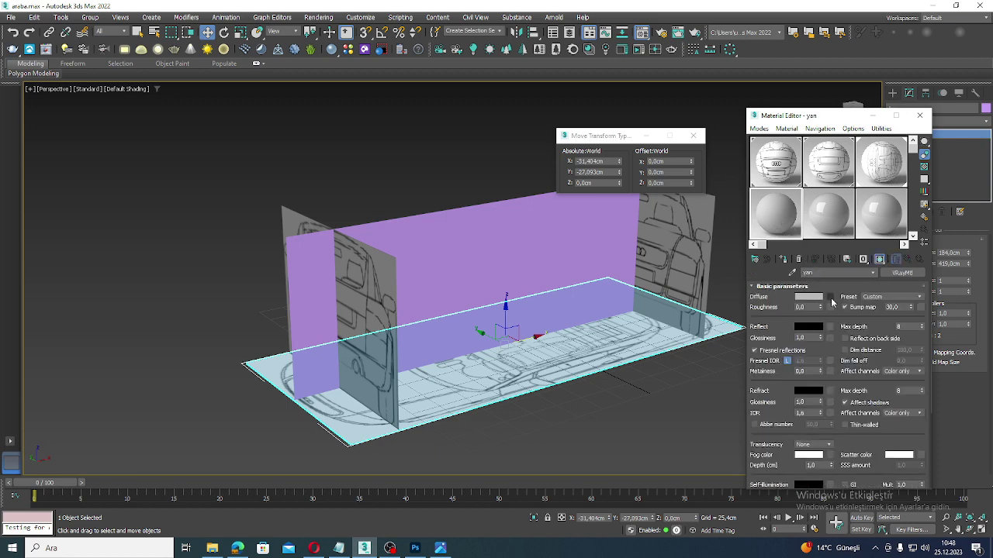
pyautogui.click(830, 298)
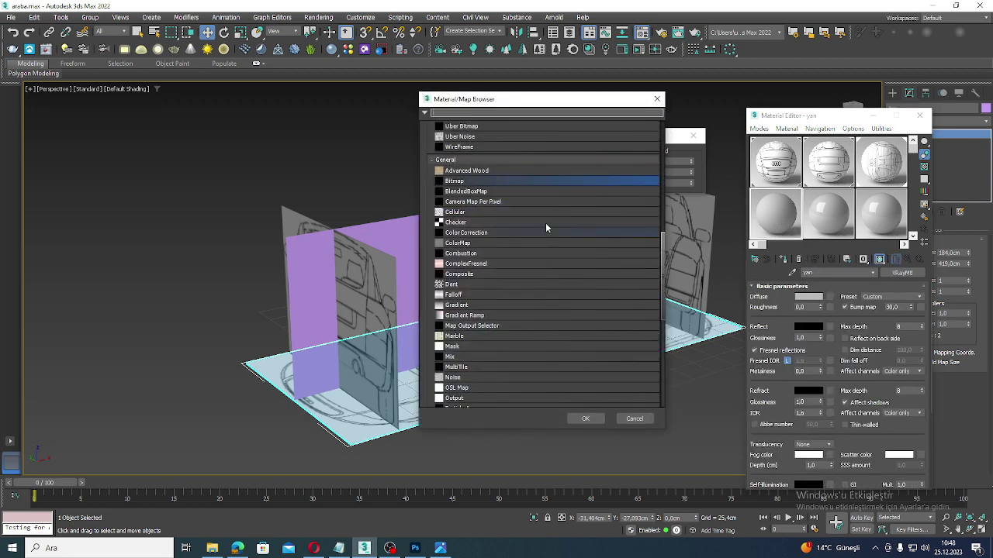
pyautogui.doubleClick(469, 183)
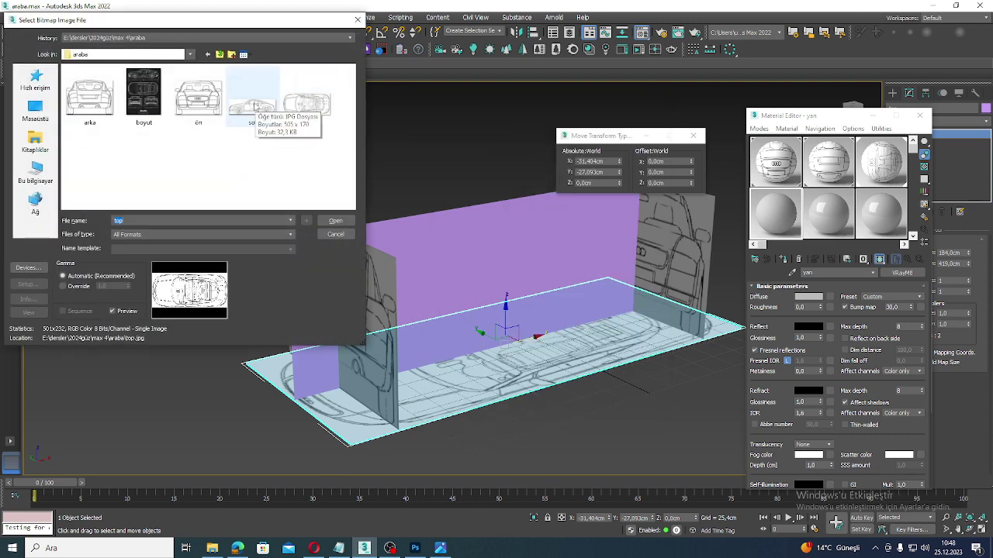
pyautogui.click(256, 101)
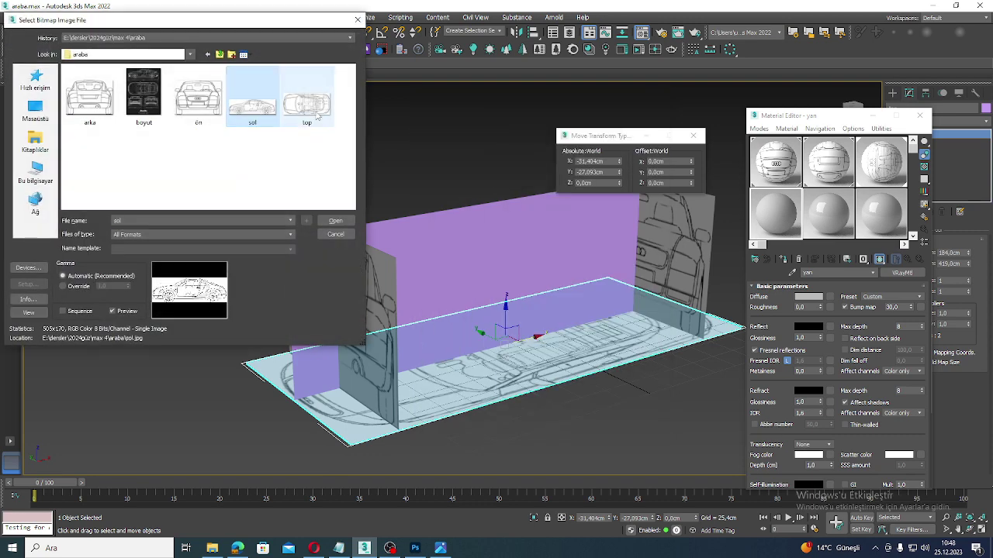
pyautogui.click(335, 221)
pyautogui.click(587, 255)
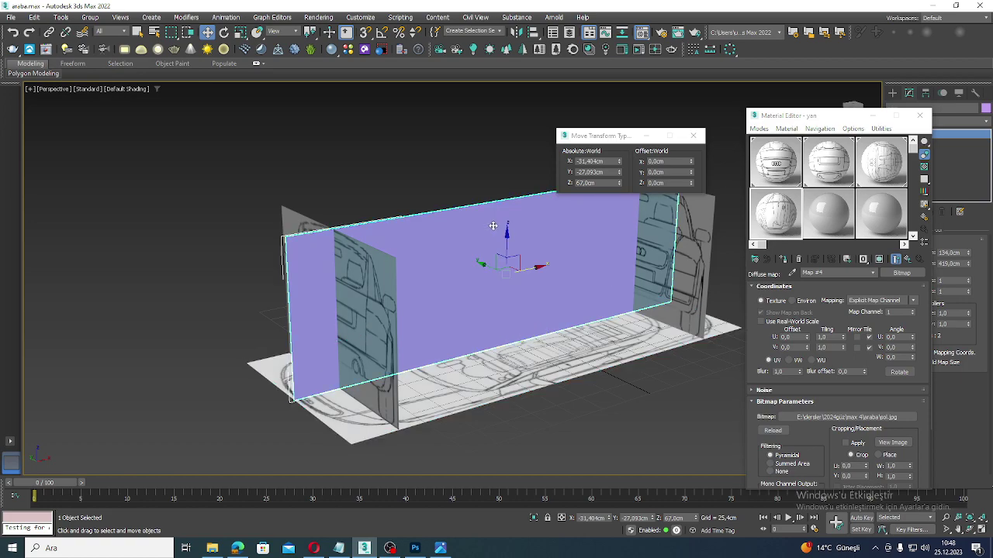
pyautogui.click(782, 259)
# Reassign the short upright plane at the negative X end to the on material.
pyautogui.keyDown('alt'); pyautogui.moveTo(651, 353); pyautogui.dragTo(455, 337, button='middle'); pyautogui.keyUp('alt')
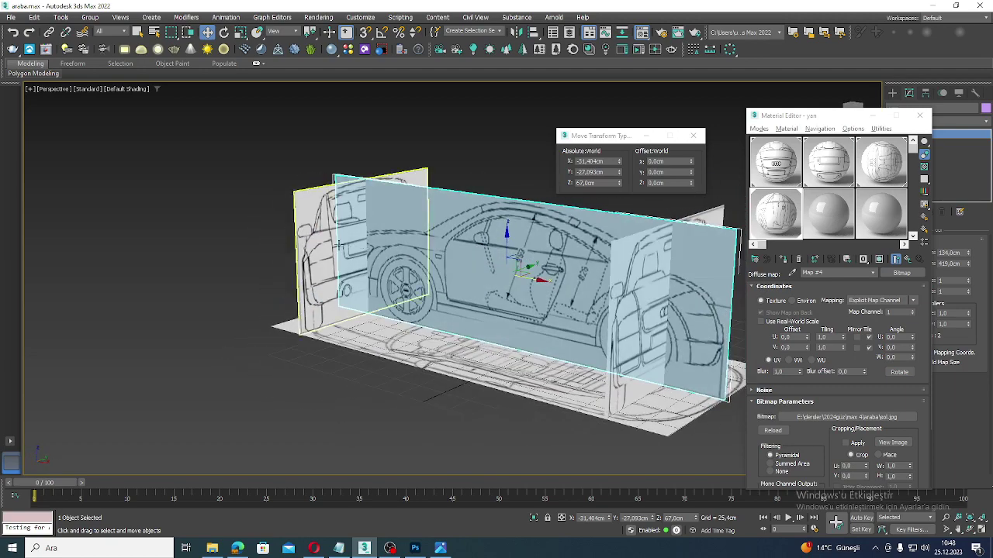
pyautogui.click(308, 242)
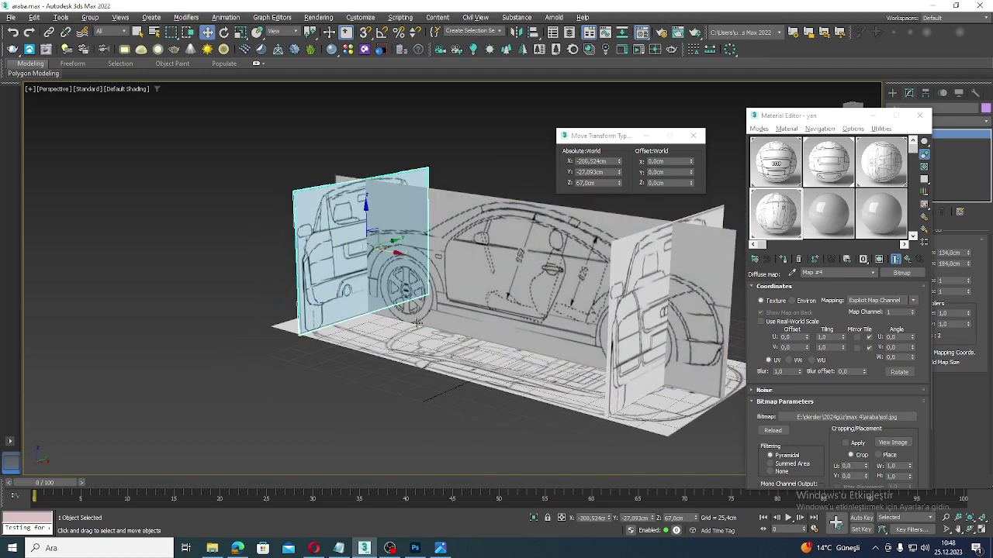
pyautogui.keyDown('alt'); pyautogui.moveTo(413, 321); pyautogui.dragTo(548, 416, button='middle'); pyautogui.keyUp('alt')
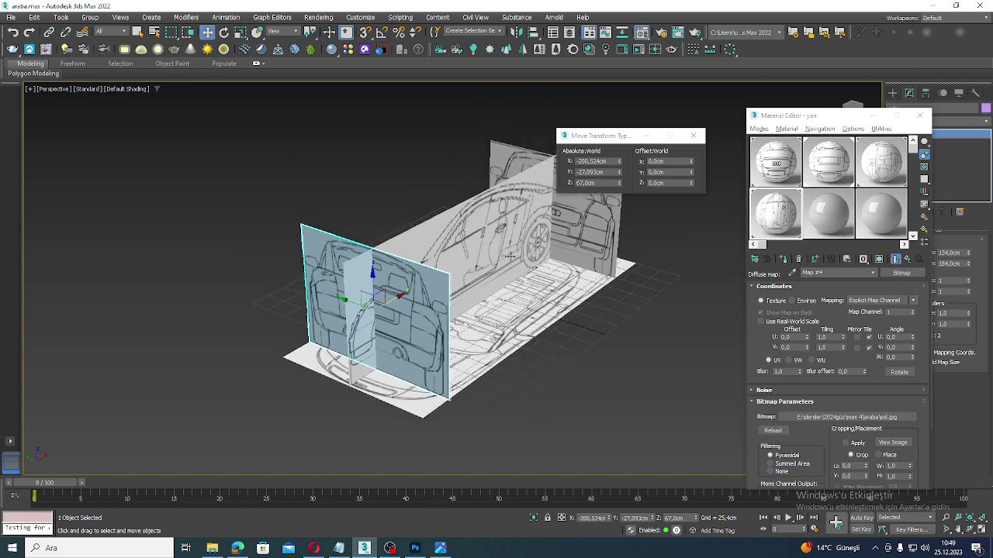
pyautogui.keyDown('alt'); pyautogui.moveTo(627, 397); pyautogui.dragTo(509, 381, button='middle'); pyautogui.keyUp('alt')
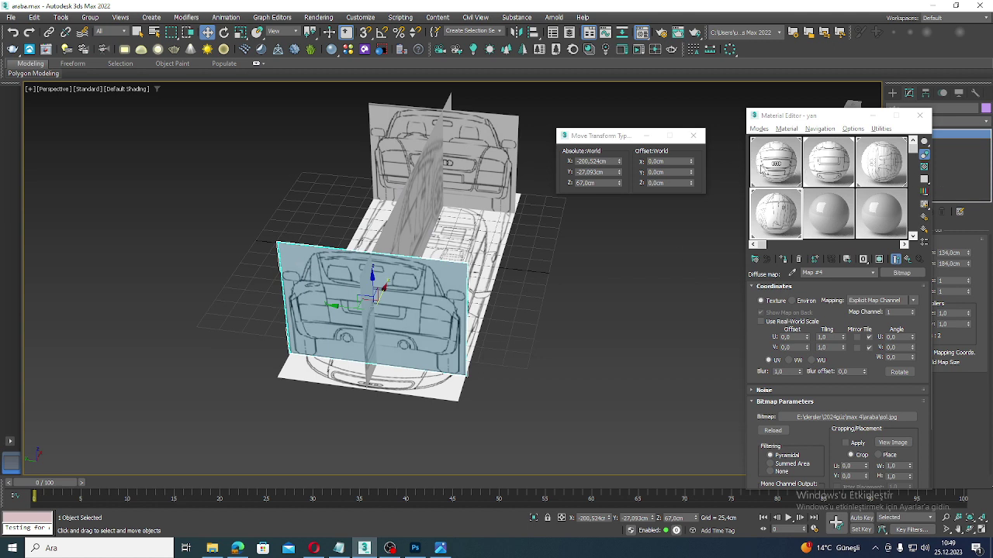
pyautogui.click(764, 169)
pyautogui.click(836, 167)
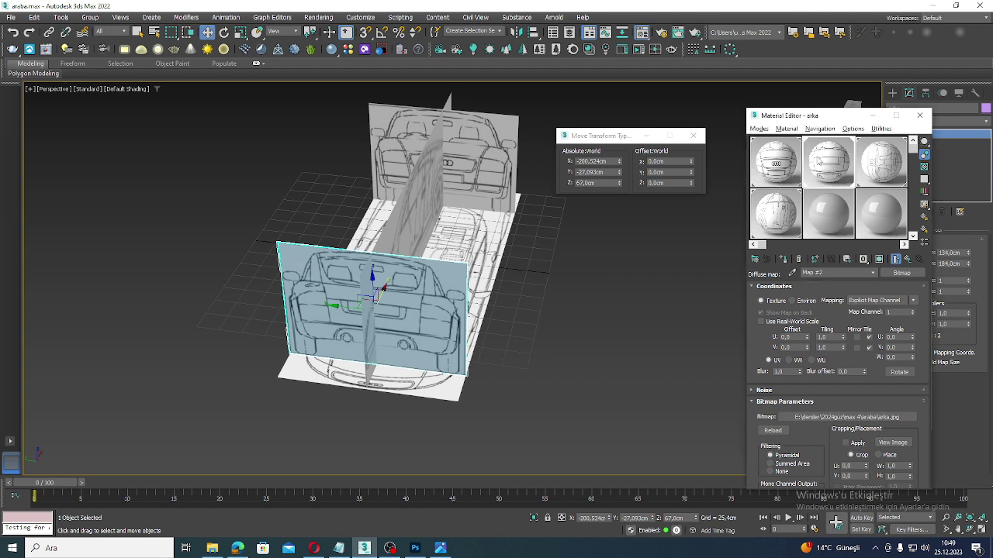
pyautogui.click(776, 162)
pyautogui.click(820, 166)
pyautogui.click(881, 172)
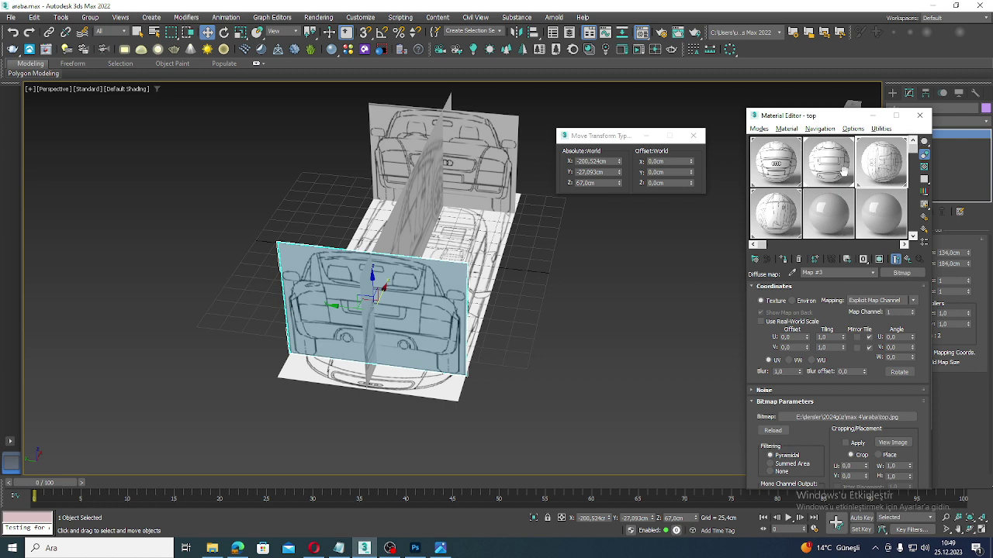
pyautogui.click(774, 233)
pyautogui.click(775, 161)
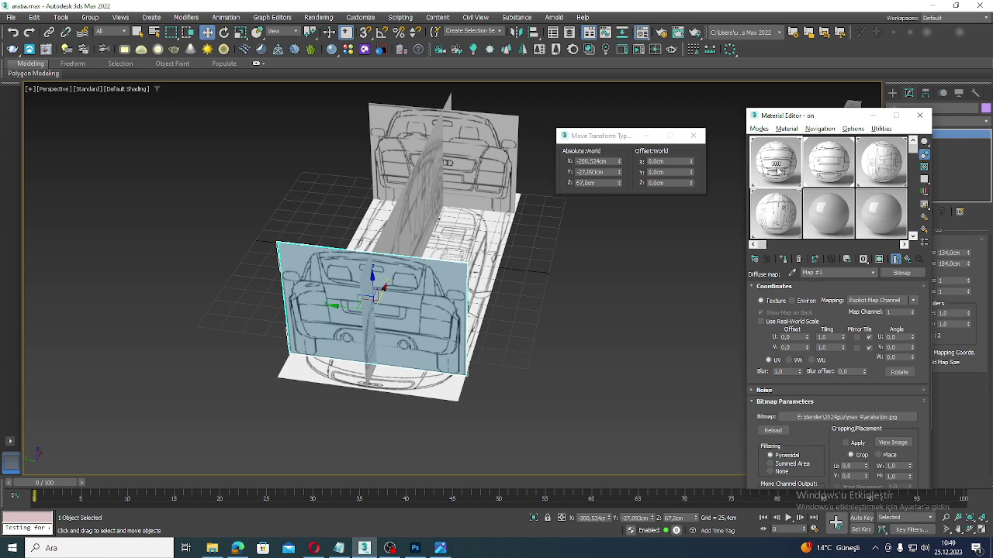
pyautogui.click(898, 259)
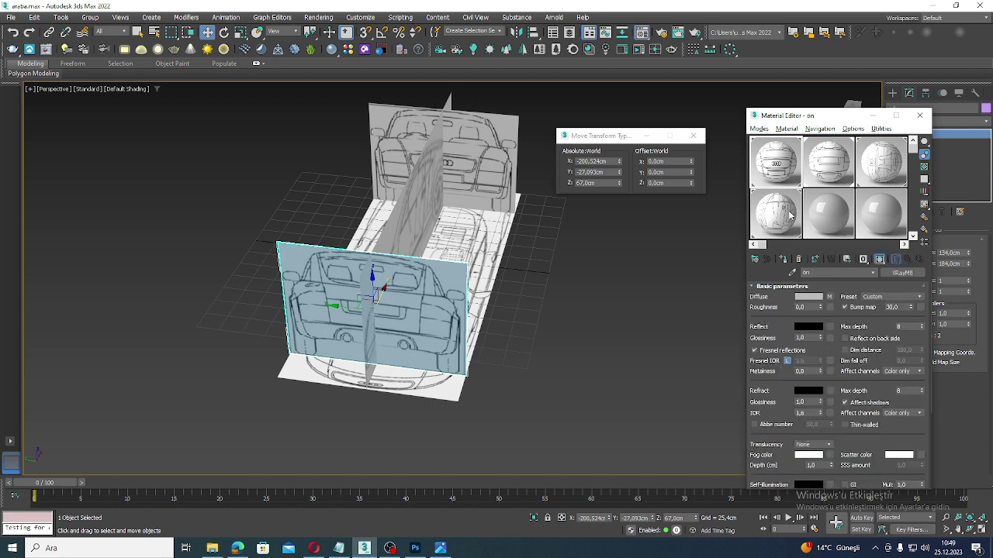
pyautogui.click(783, 259)
# Assign the arka material to the short upright plane at the positive X end and inspect both end planes.
pyautogui.click(439, 156)
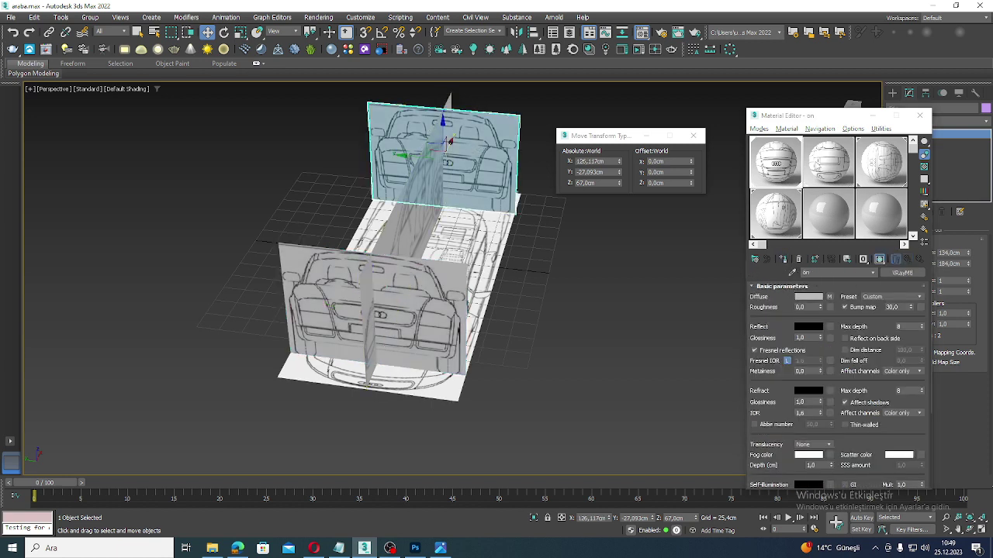
pyautogui.click(828, 162)
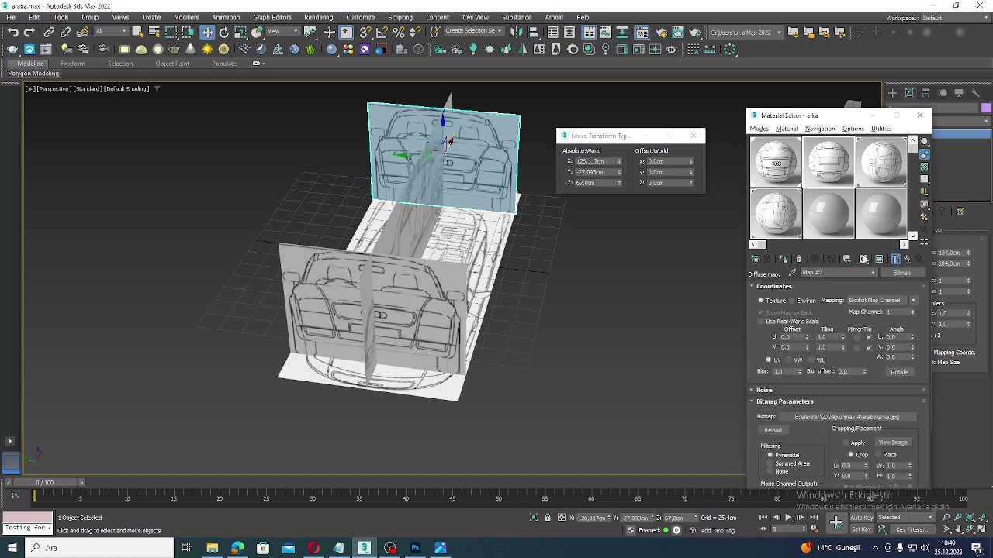
pyautogui.click(907, 261)
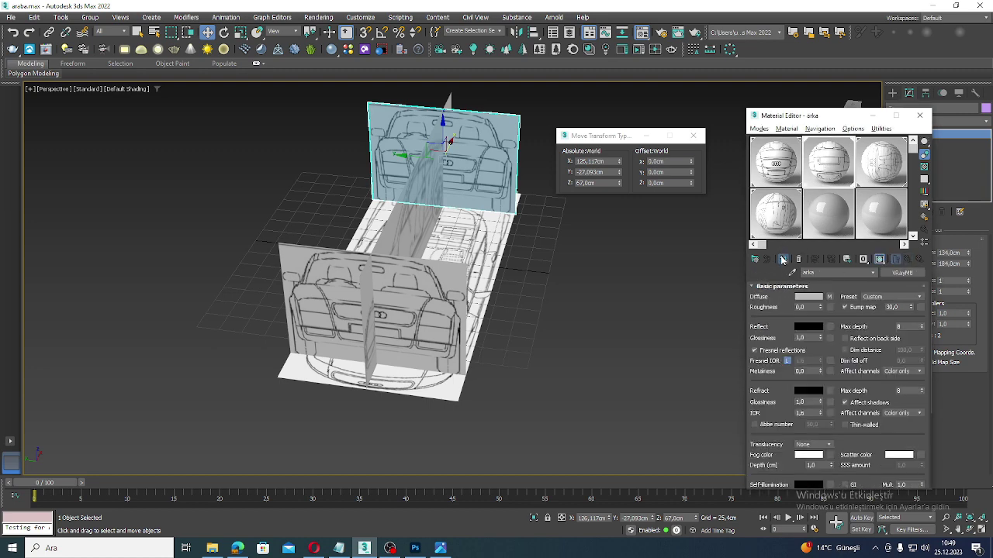
pyautogui.click(783, 259)
pyautogui.keyDown('alt'); pyautogui.moveTo(552, 282); pyautogui.dragTo(528, 275, button='middle'); pyautogui.keyUp('alt')
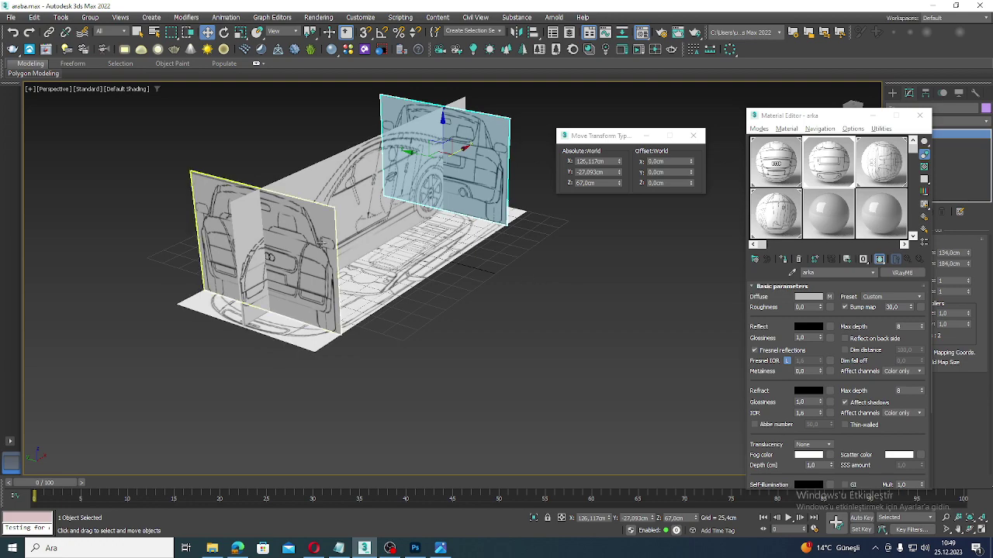
pyautogui.keyDown('alt'); pyautogui.moveTo(414, 261); pyautogui.dragTo(503, 306, button='middle'); pyautogui.keyUp('alt')
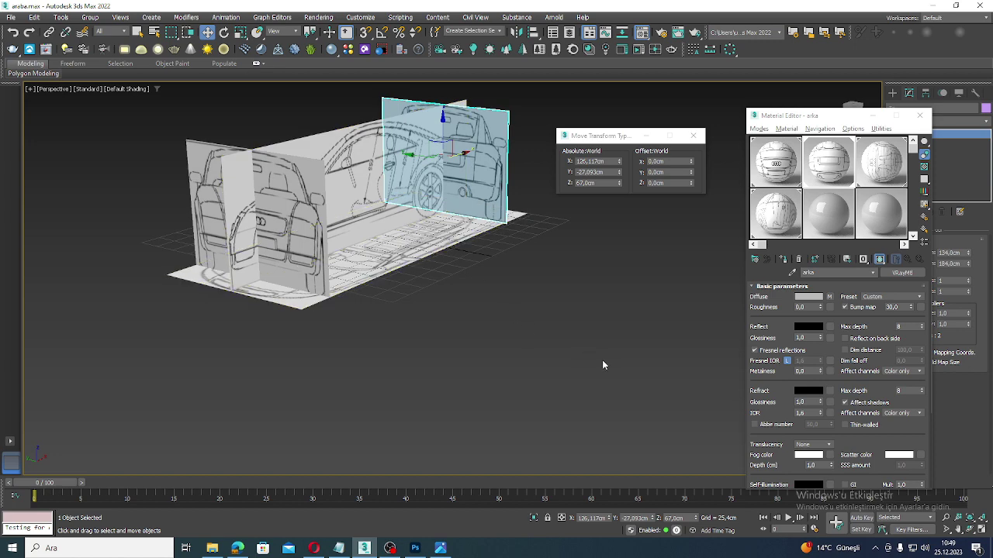
pyautogui.moveTo(567, 354)
pyautogui.keyDown('alt'); pyautogui.mouseDown(button='middle')
pyautogui.moveTo(606, 360)
pyautogui.moveTo(562, 358)
pyautogui.mouseUp(button='middle'); pyautogui.keyUp('alt')
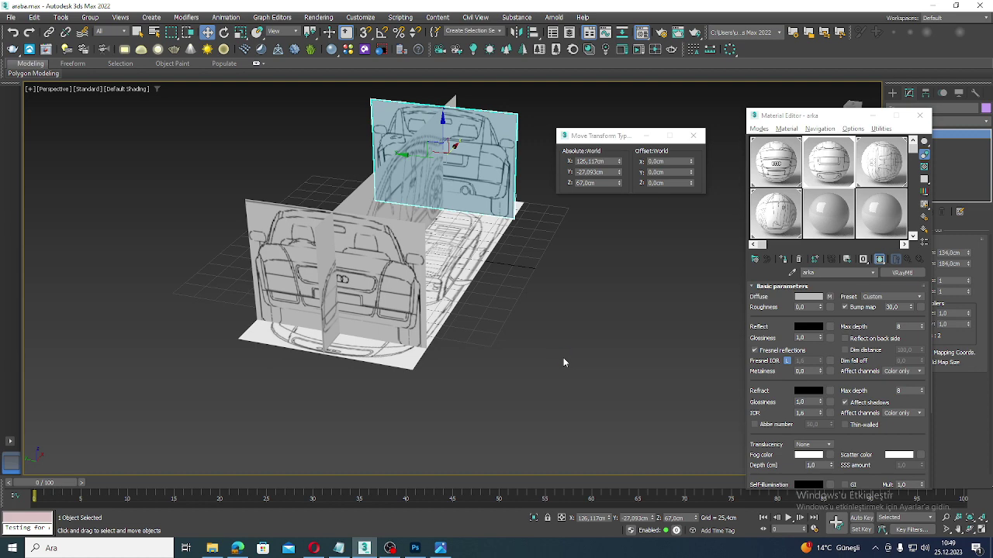
# Save the scene as a new file named araba2 in the araba folder.
pyautogui.click(14, 18)
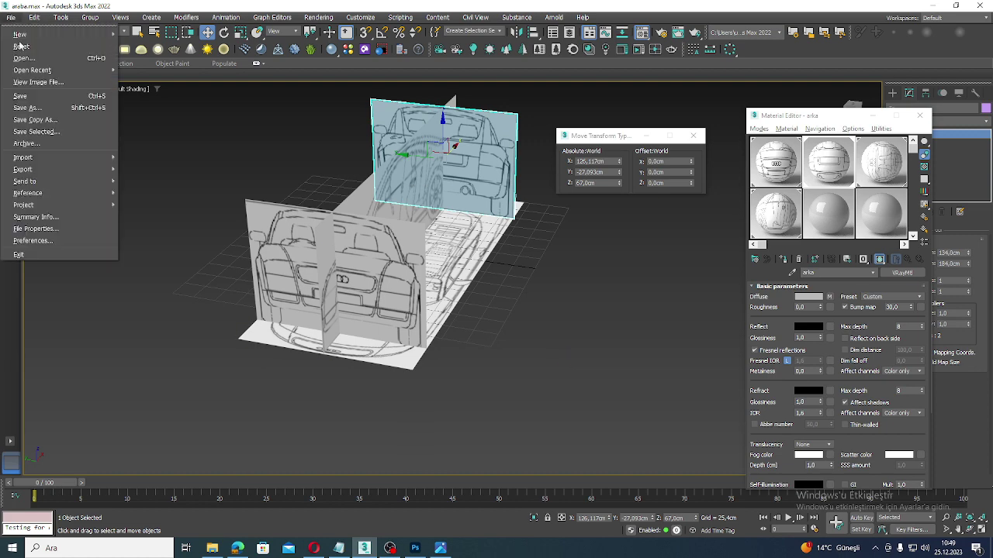
pyautogui.click(37, 107)
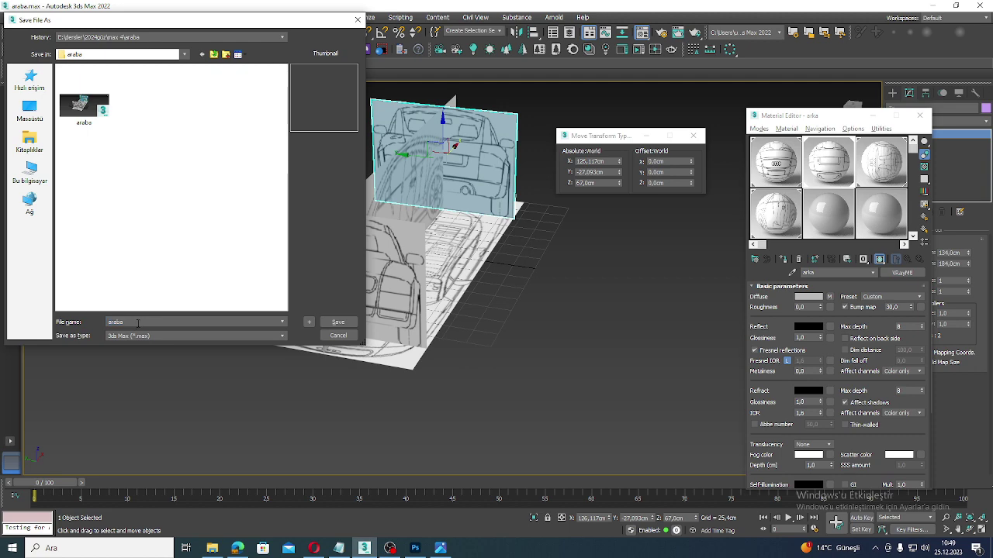
pyautogui.press('Return')
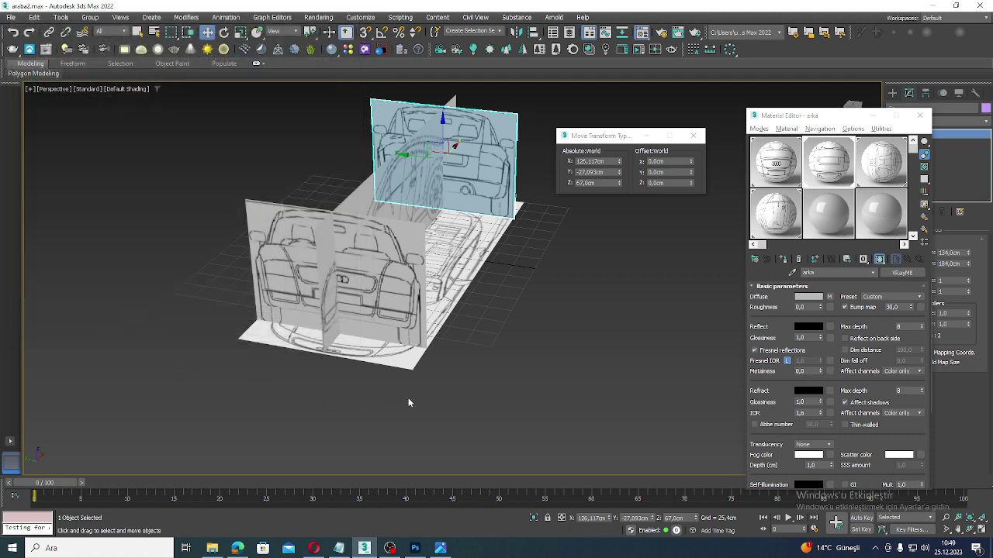
# Switch the Left and Front views to Default Shading to check the blueprint images on the planes.
pyautogui.keyDown('alt'); pyautogui.moveTo(577, 376); pyautogui.dragTo(532, 404, button='middle'); pyautogui.keyUp('alt')
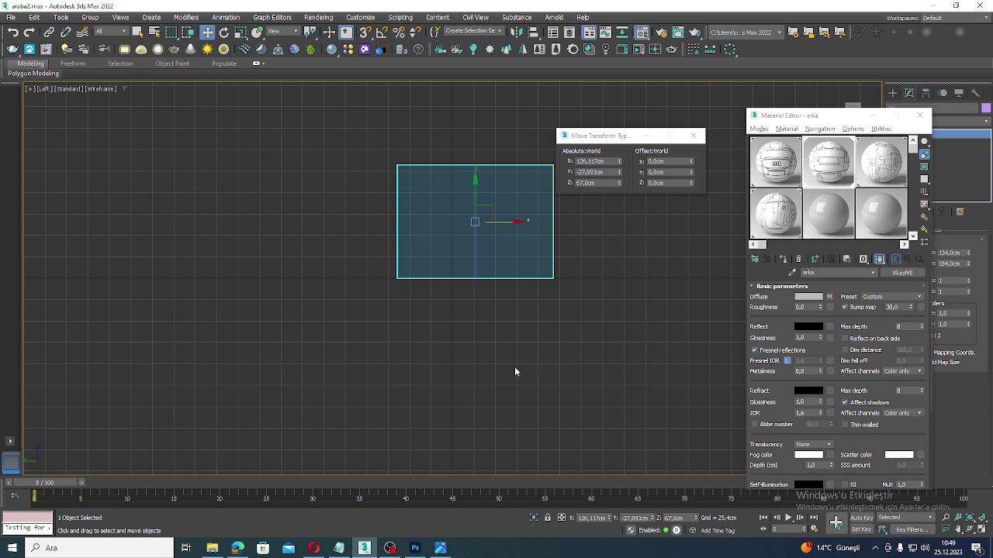
pyautogui.press('F3')
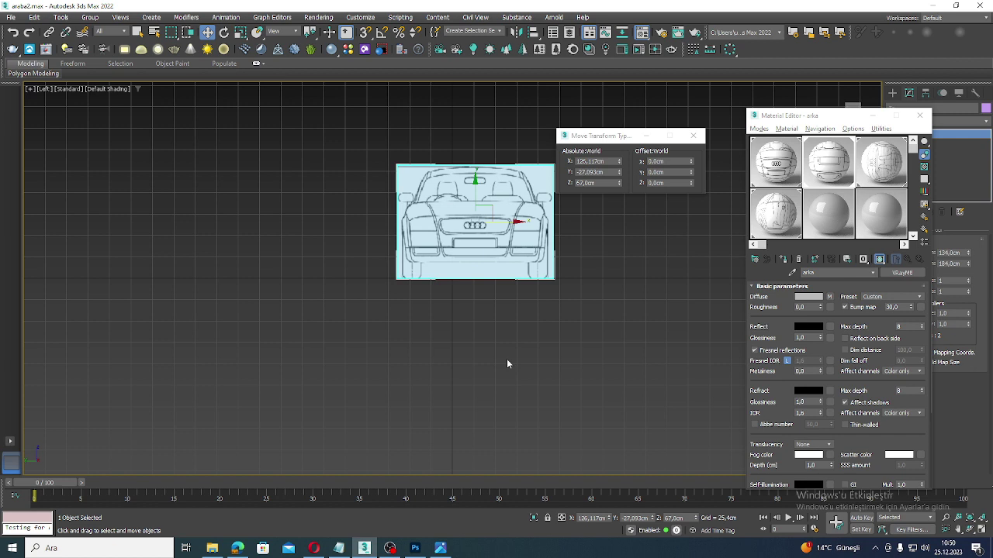
pyautogui.press('p')
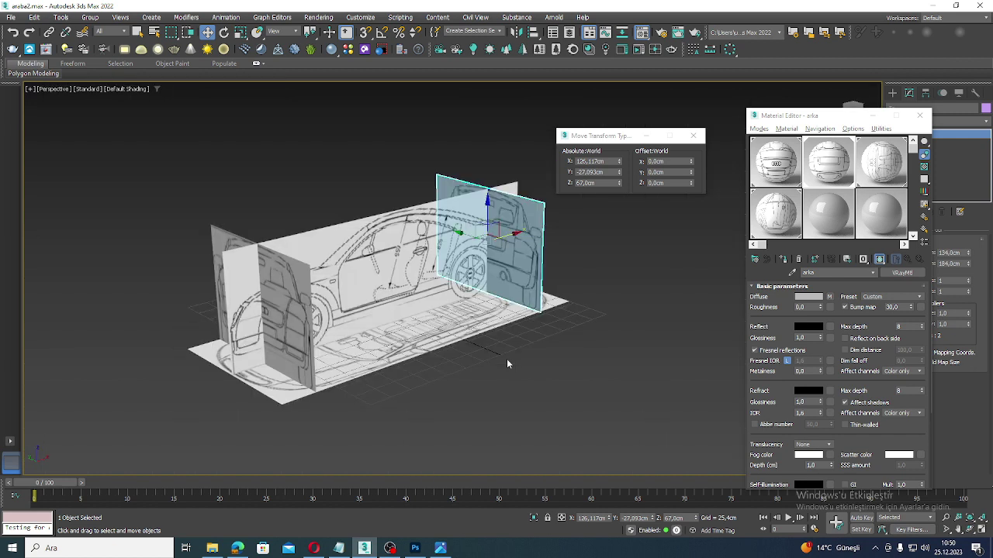
pyautogui.press('f')
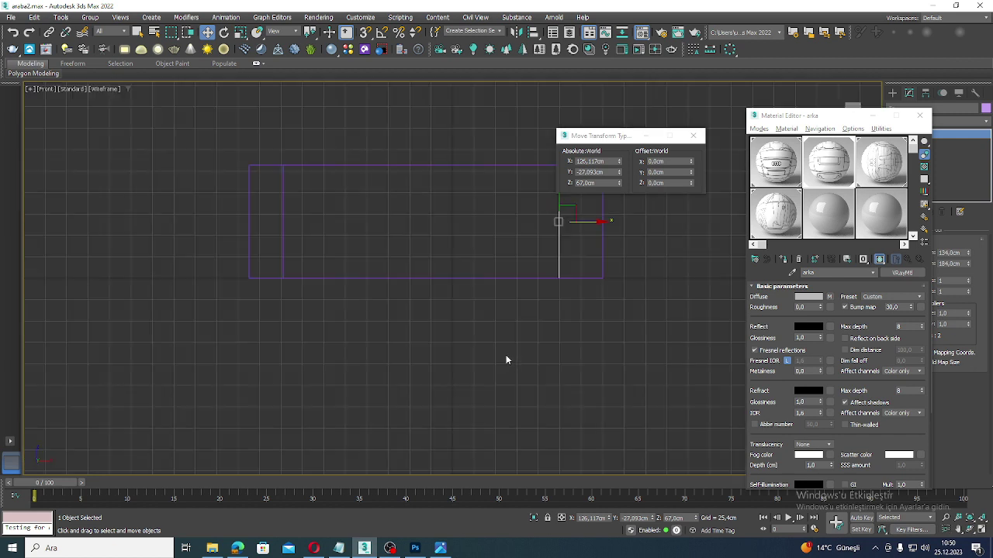
pyautogui.press('F3')
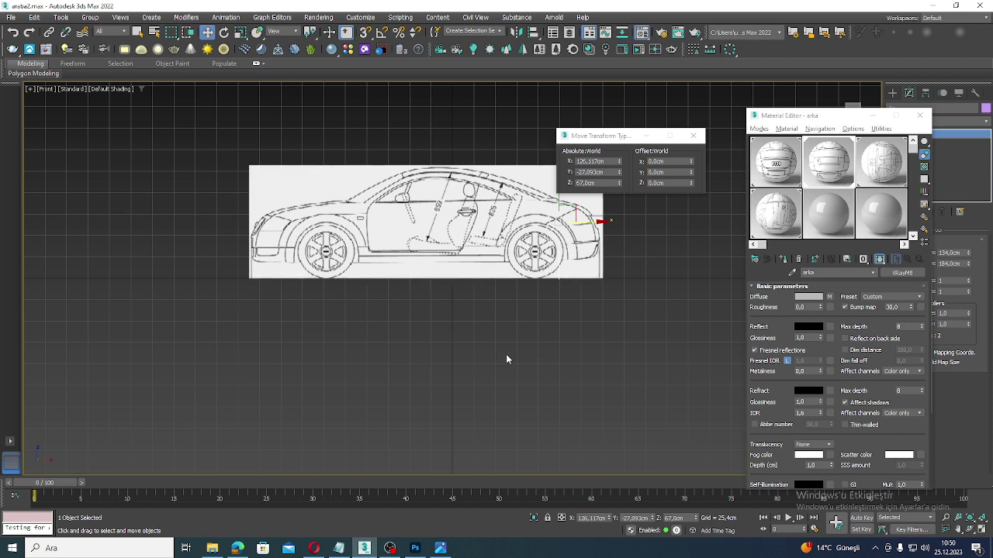